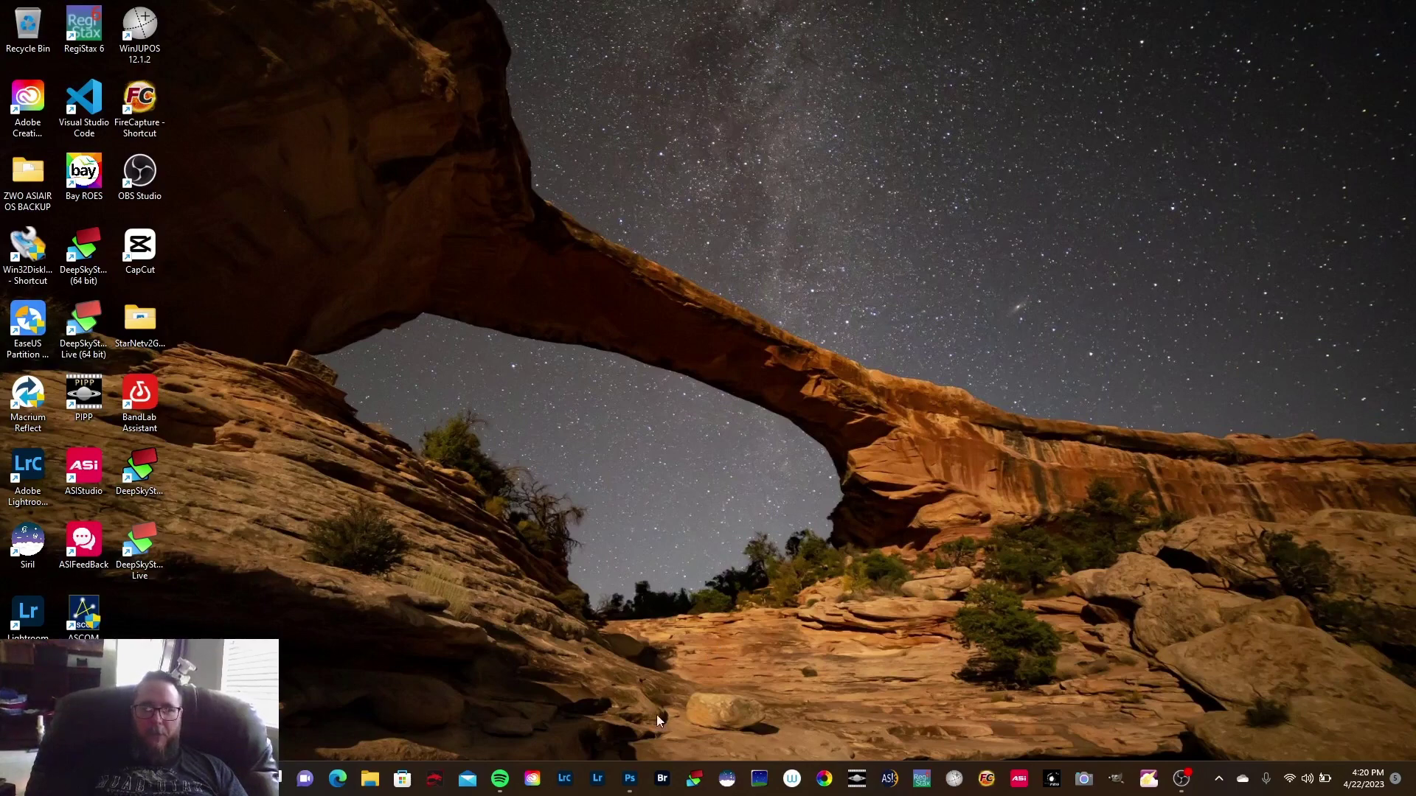
# Launch Photoshop from the taskbar to reach its Home screen
pyautogui.click(625, 790)
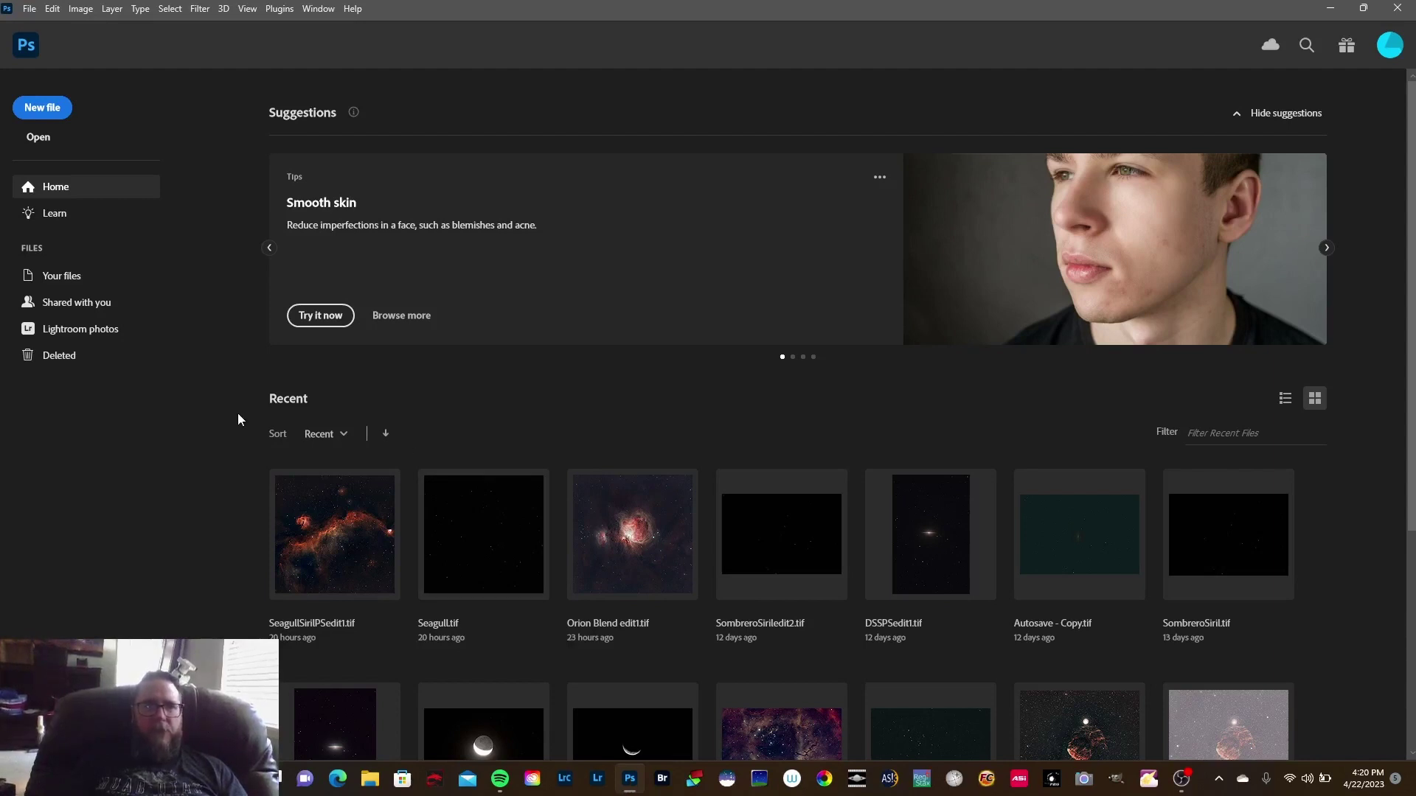
# Start Load Files into Stack and add IMG_6841.CR2 as the first source file
pyautogui.click(31, 10)
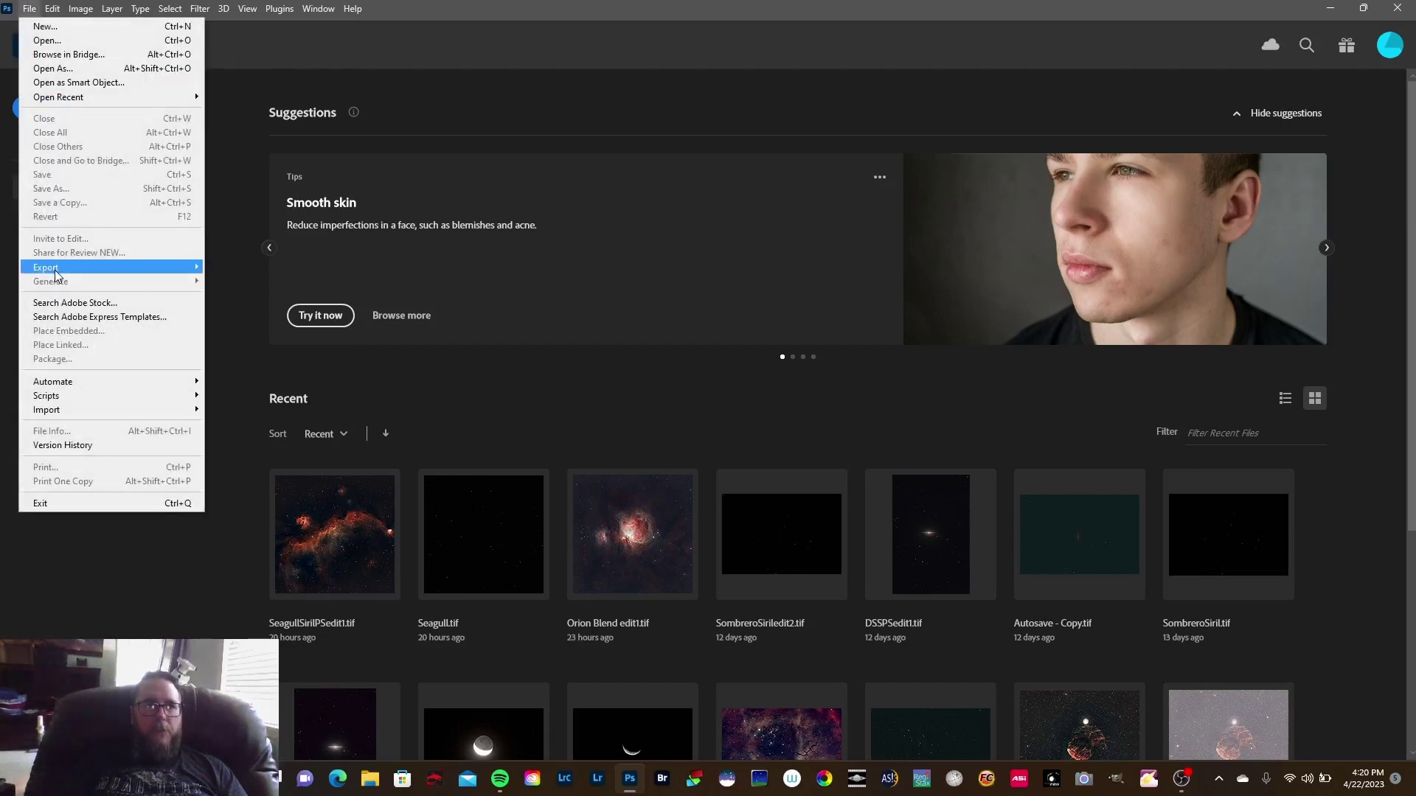
pyautogui.moveTo(59, 402)
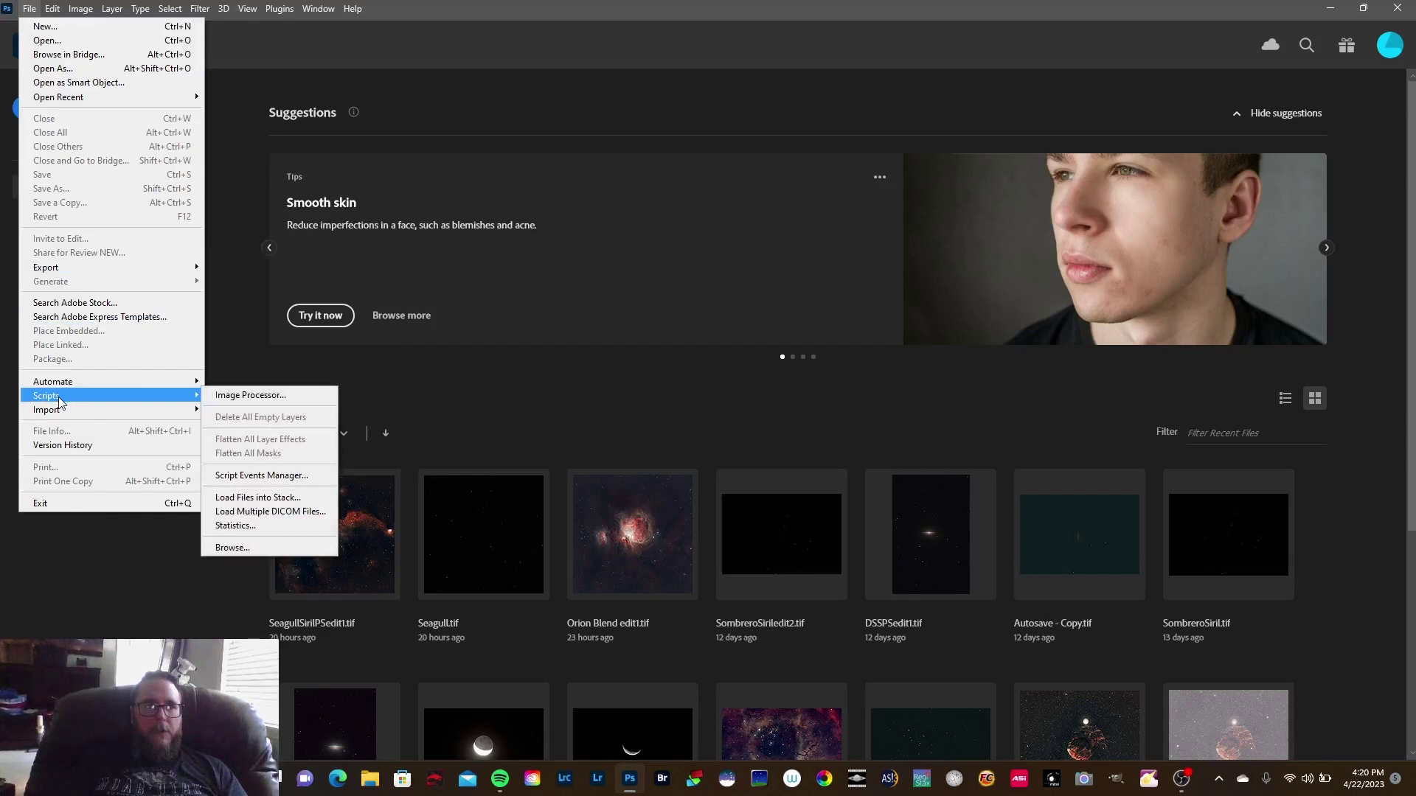
pyautogui.click(256, 498)
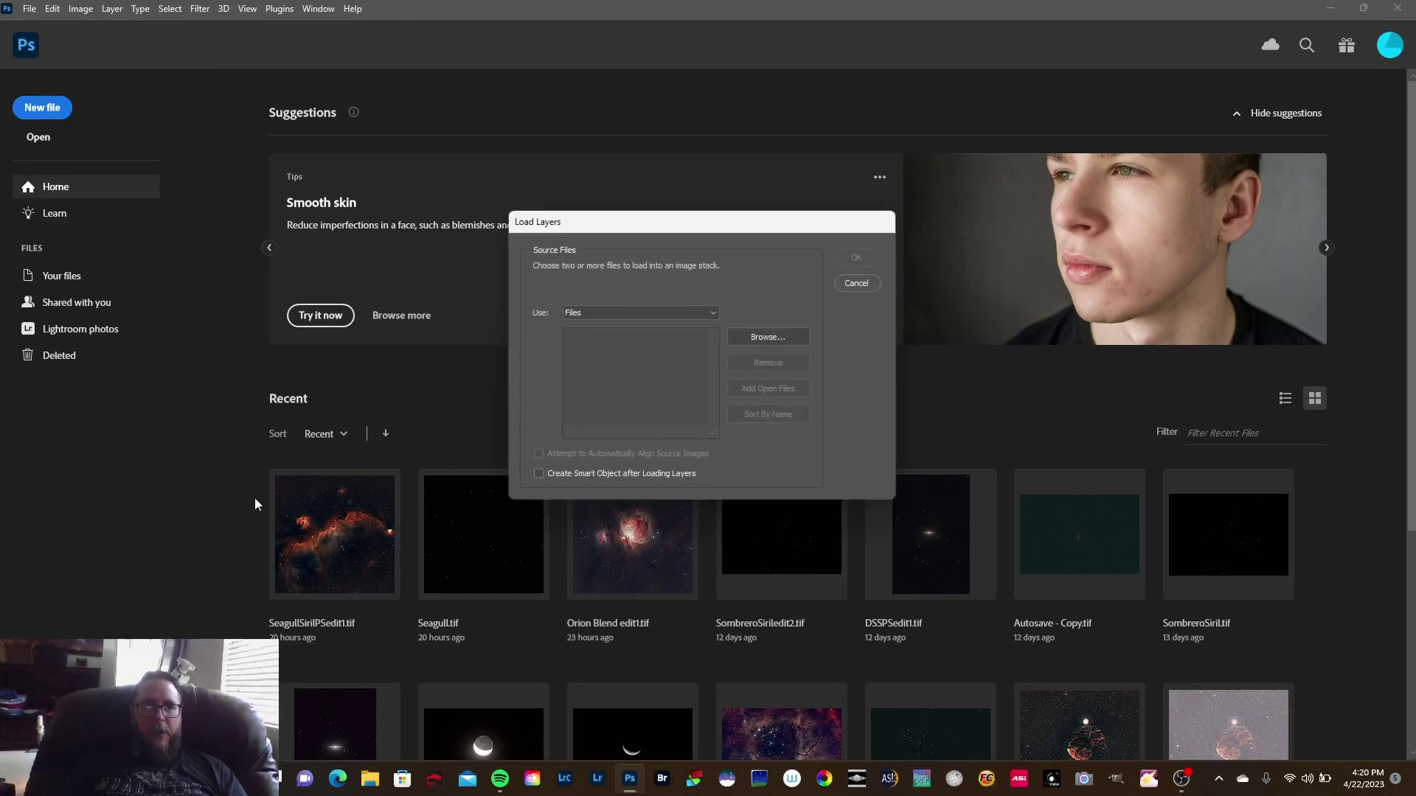
pyautogui.click(786, 338)
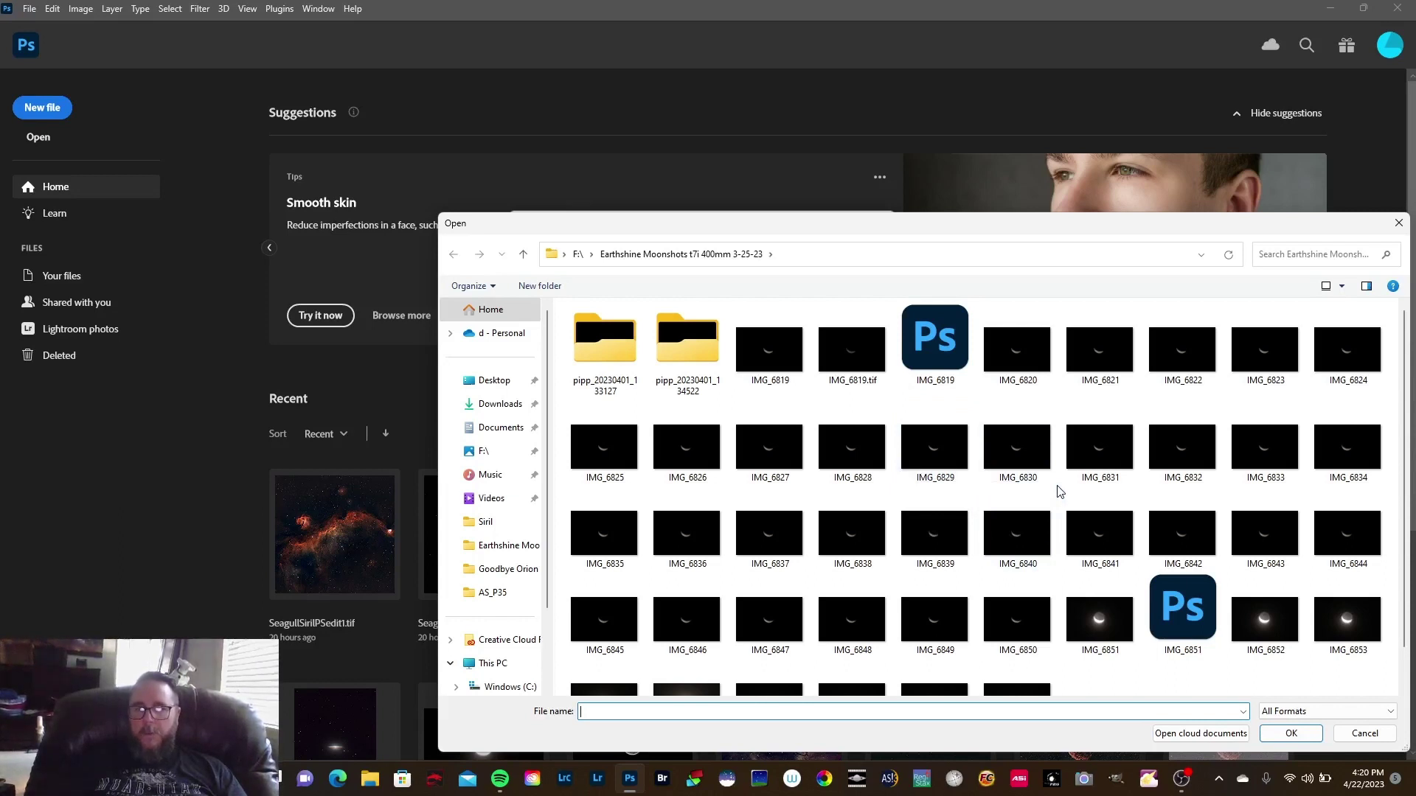
pyautogui.click(1103, 531)
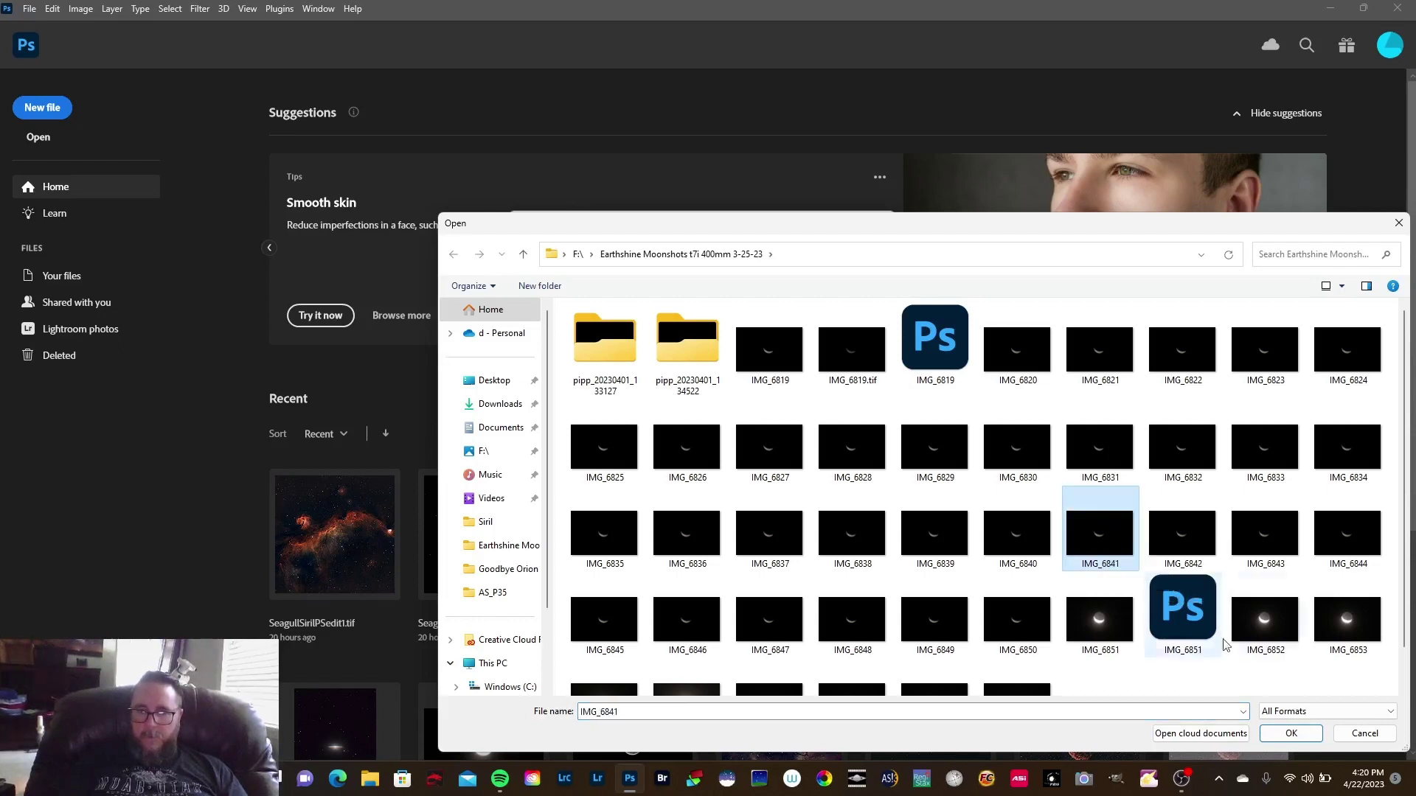
pyautogui.click(1291, 733)
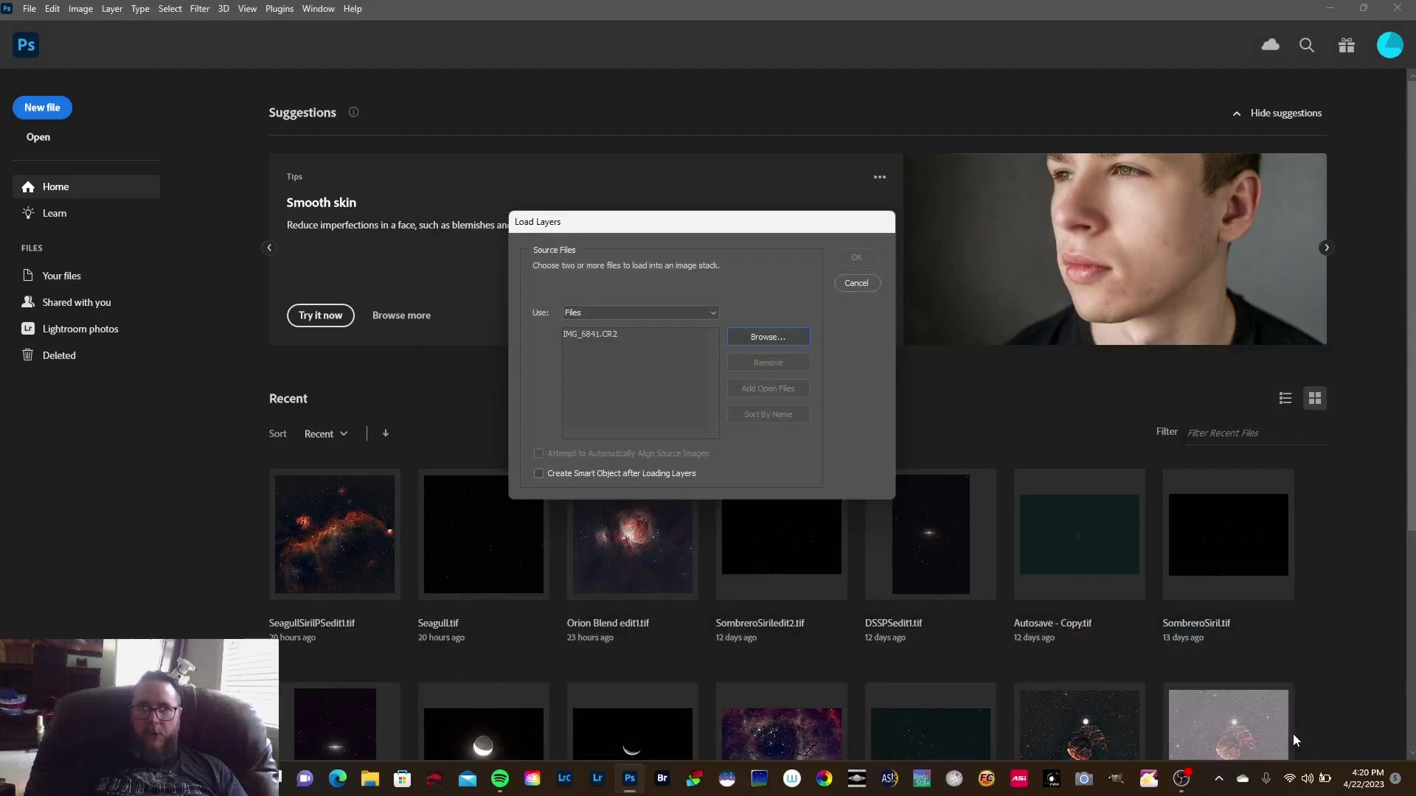
# Add IMG_6859.CR2 as the second source file in Load Layers
pyautogui.click(768, 337)
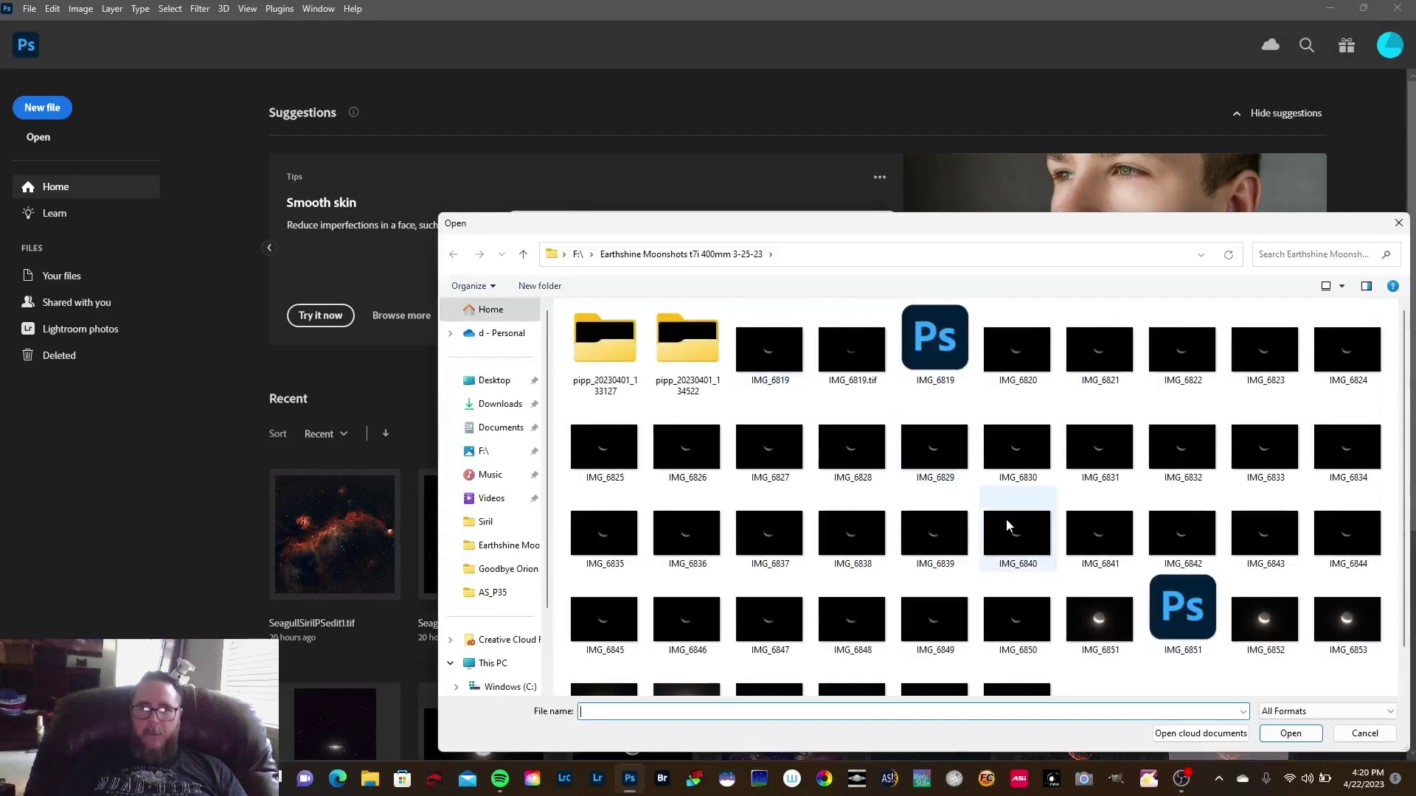
pyautogui.scroll(-1, 1010, 519)
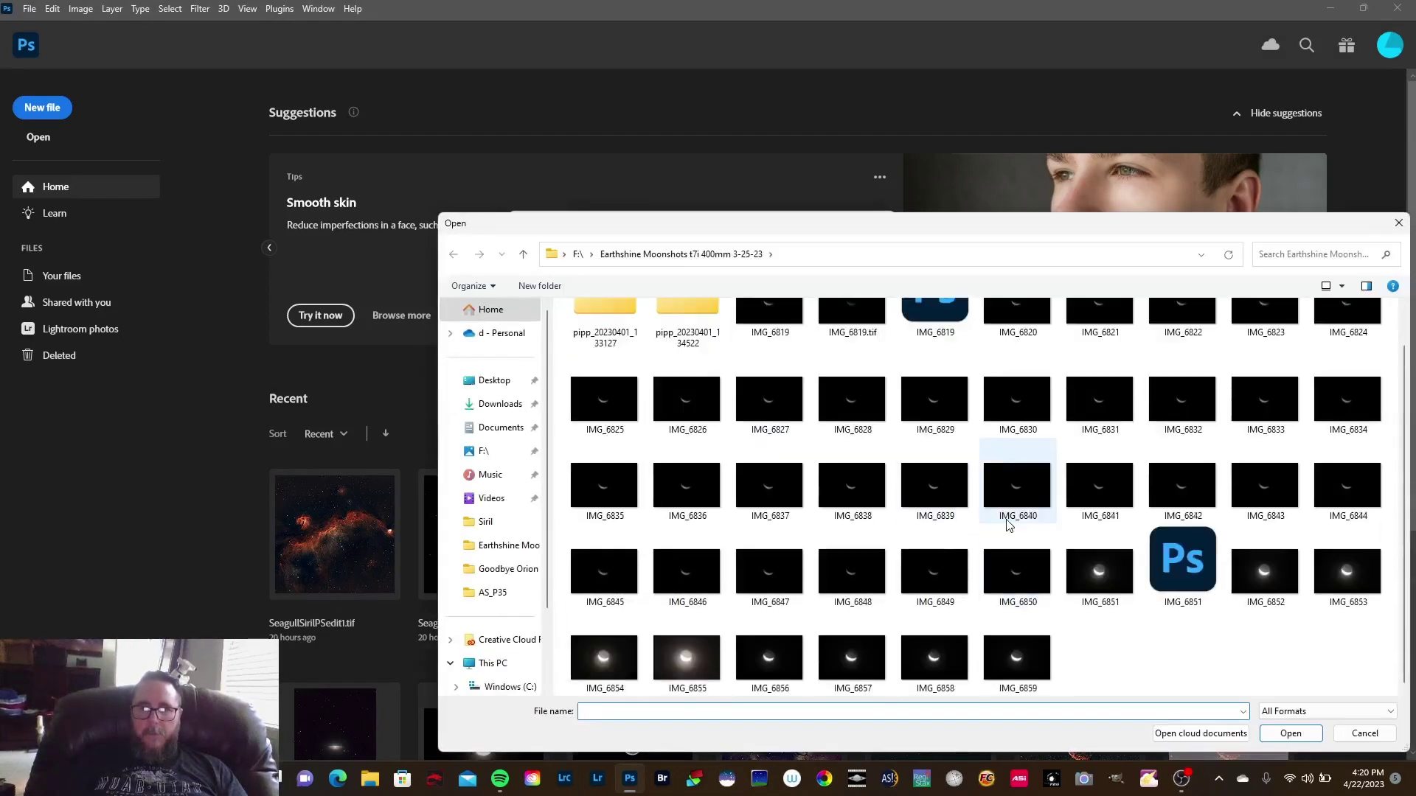
pyautogui.click(1018, 658)
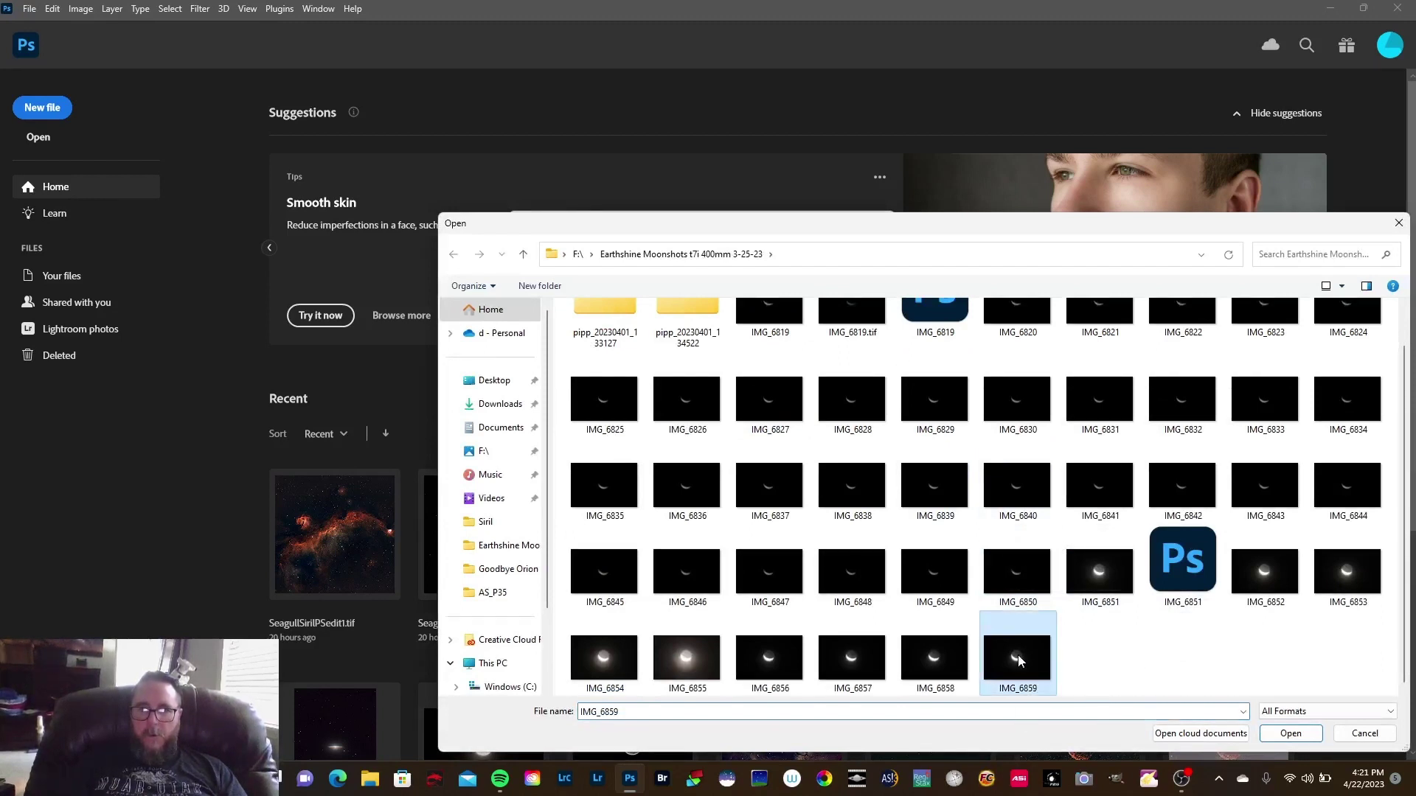
pyautogui.click(1292, 735)
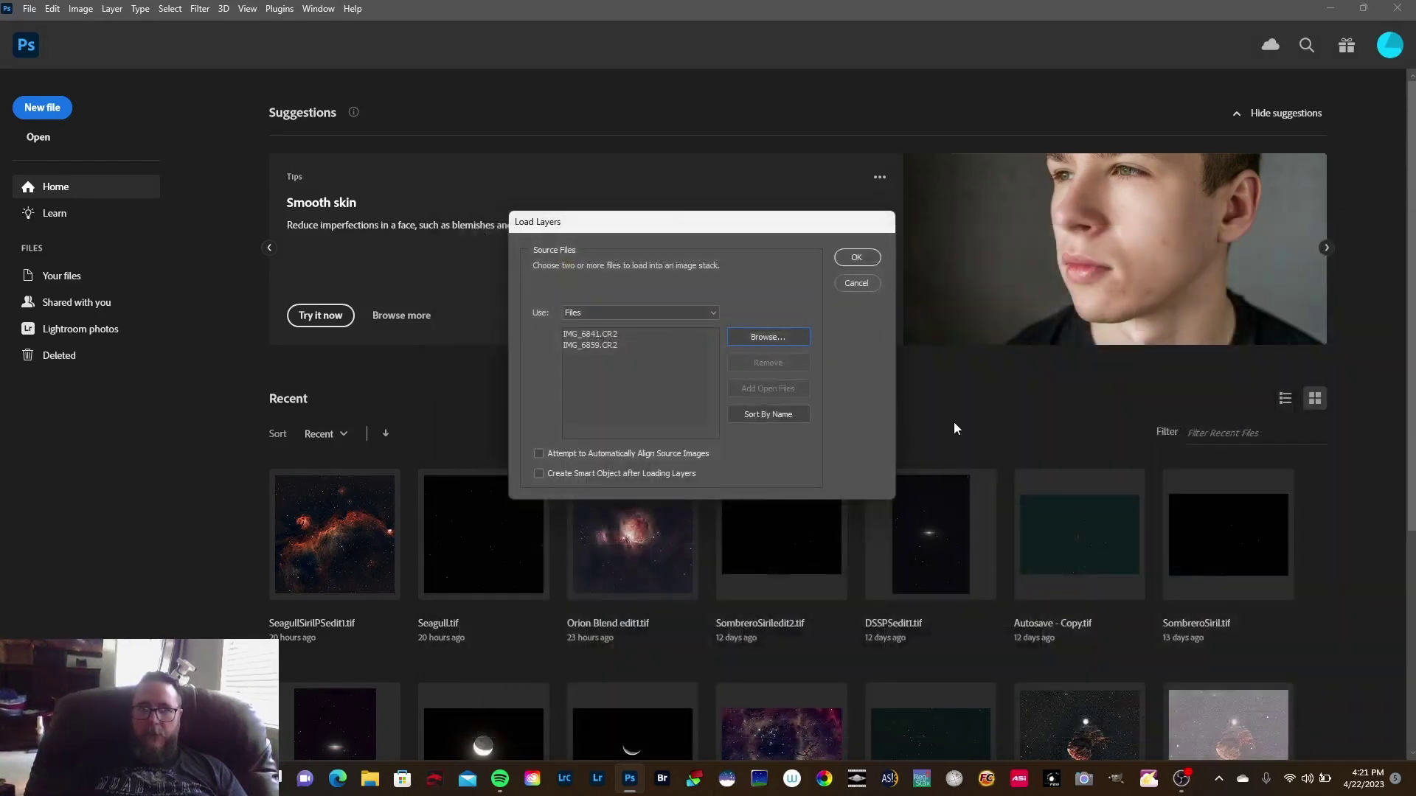
# Build the two-layer stack document and fit the image to the screen
pyautogui.click(859, 258)
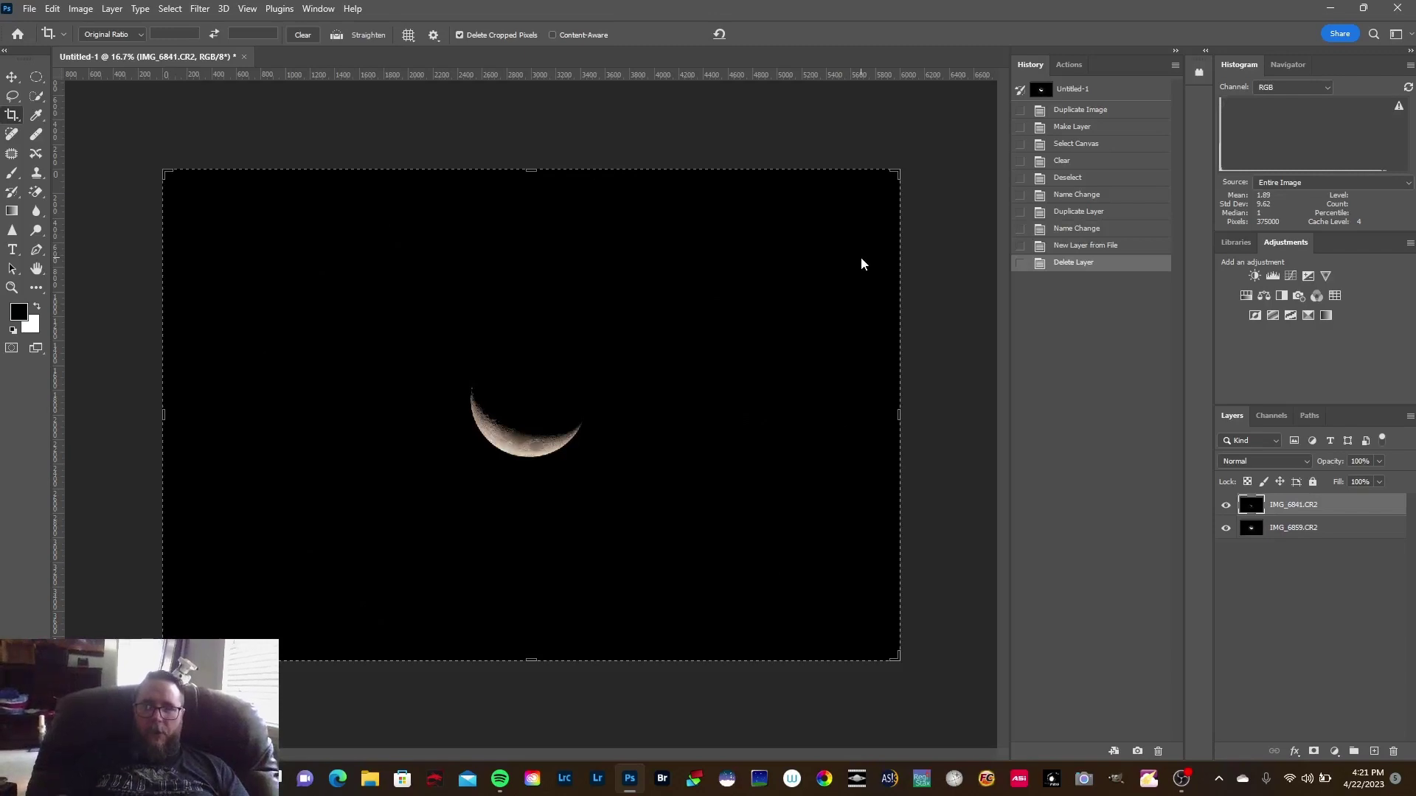
pyautogui.click(12, 288)
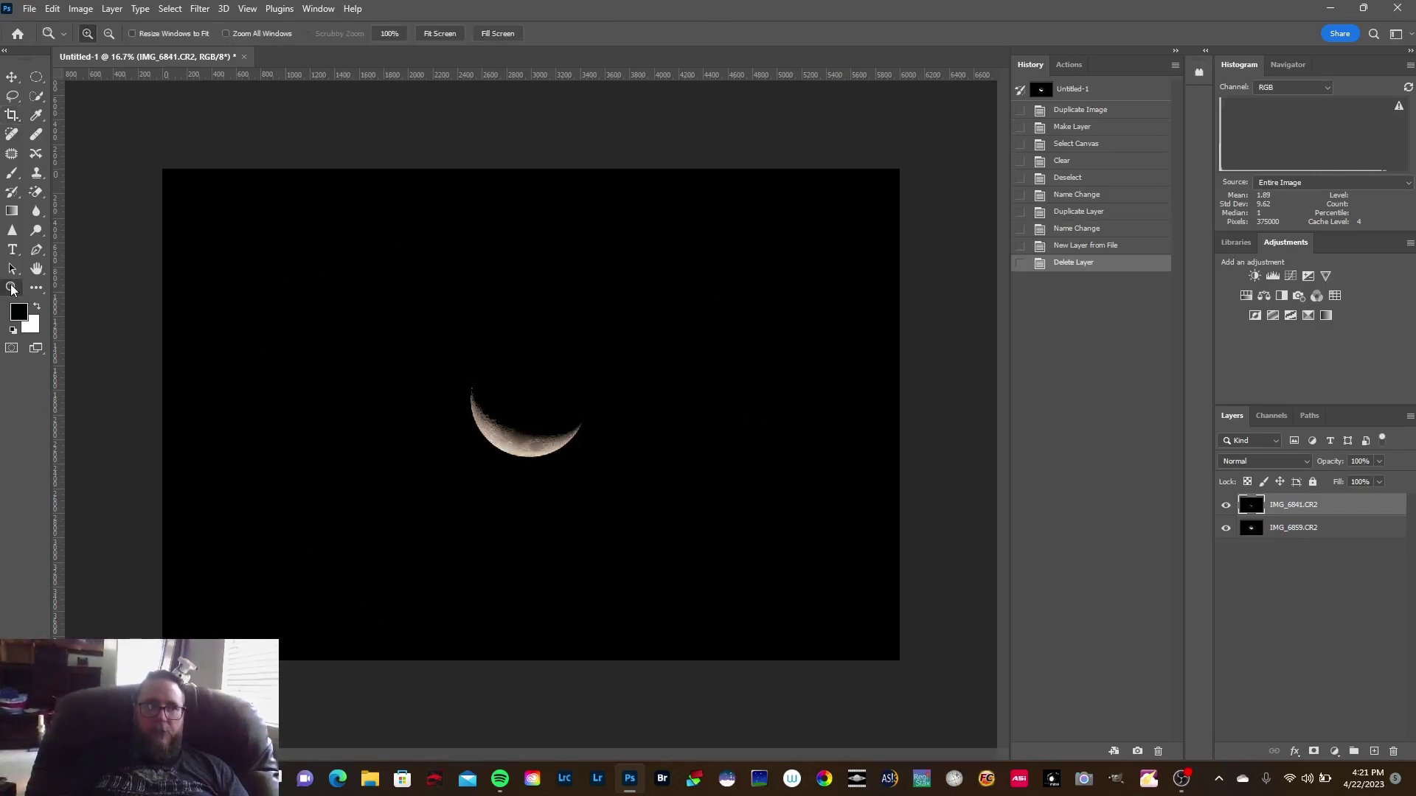
pyautogui.click(450, 33)
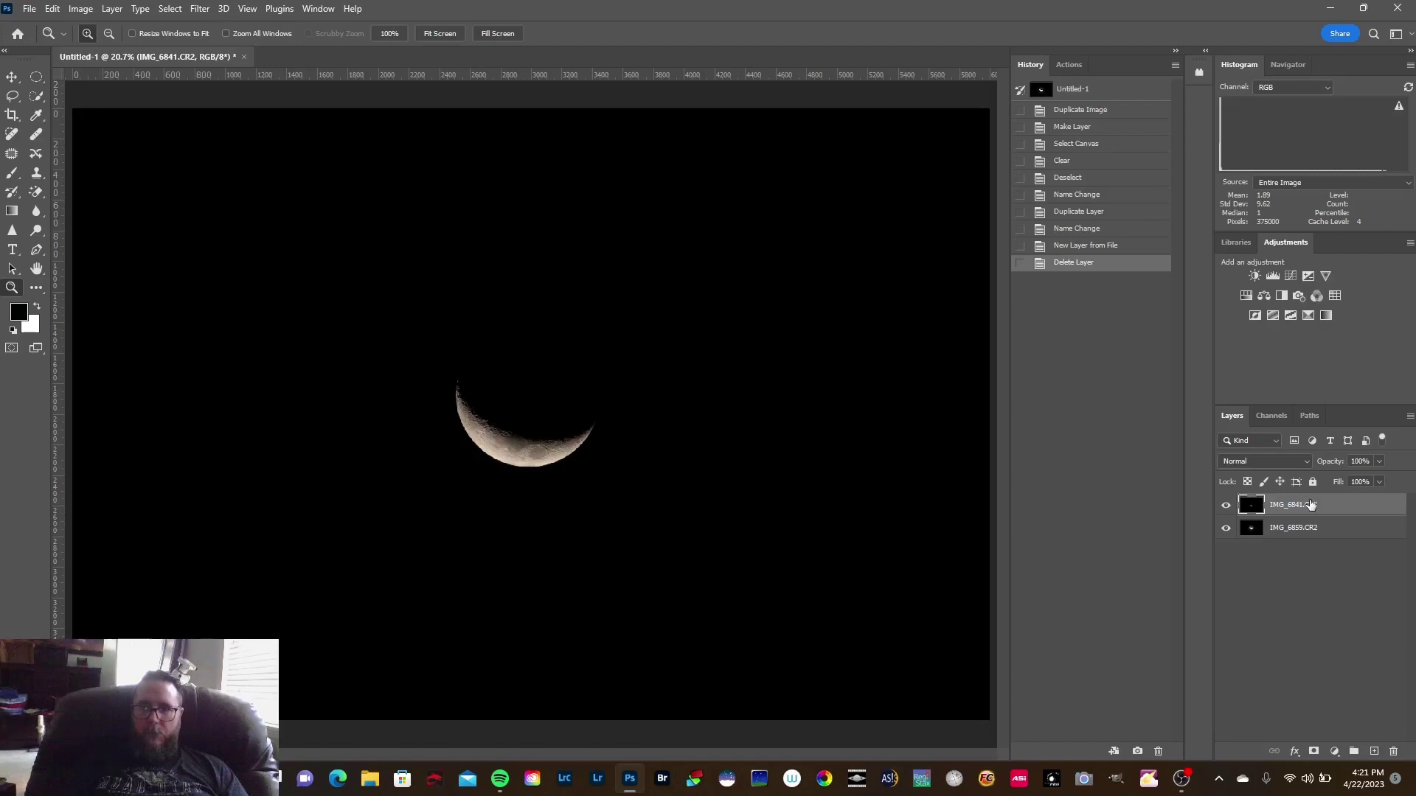
# Toggle IMG_6841.CR2's visibility to compare the crescent against the earthshine exposure
pyautogui.click(1227, 505)
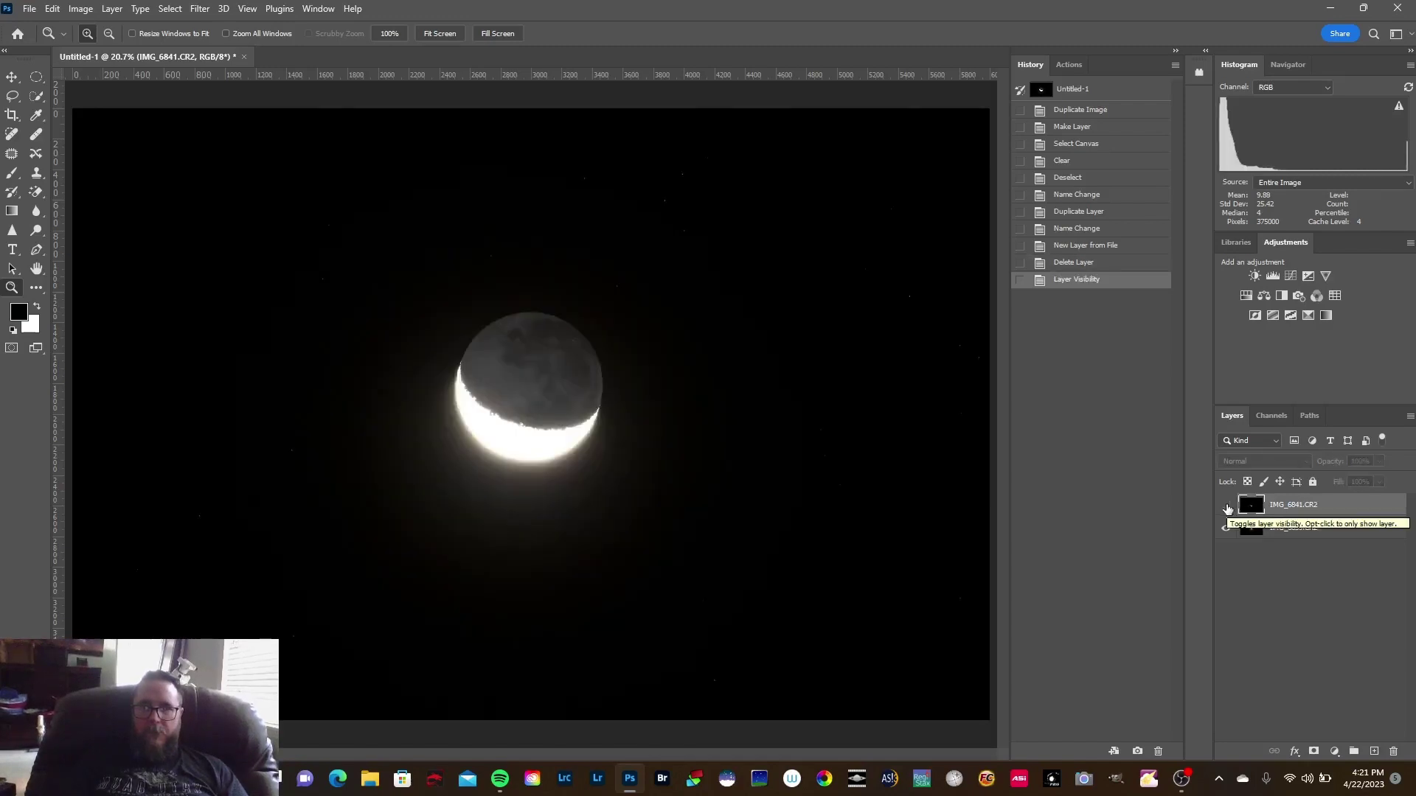
pyautogui.click(1226, 506)
pyautogui.click(1226, 506)
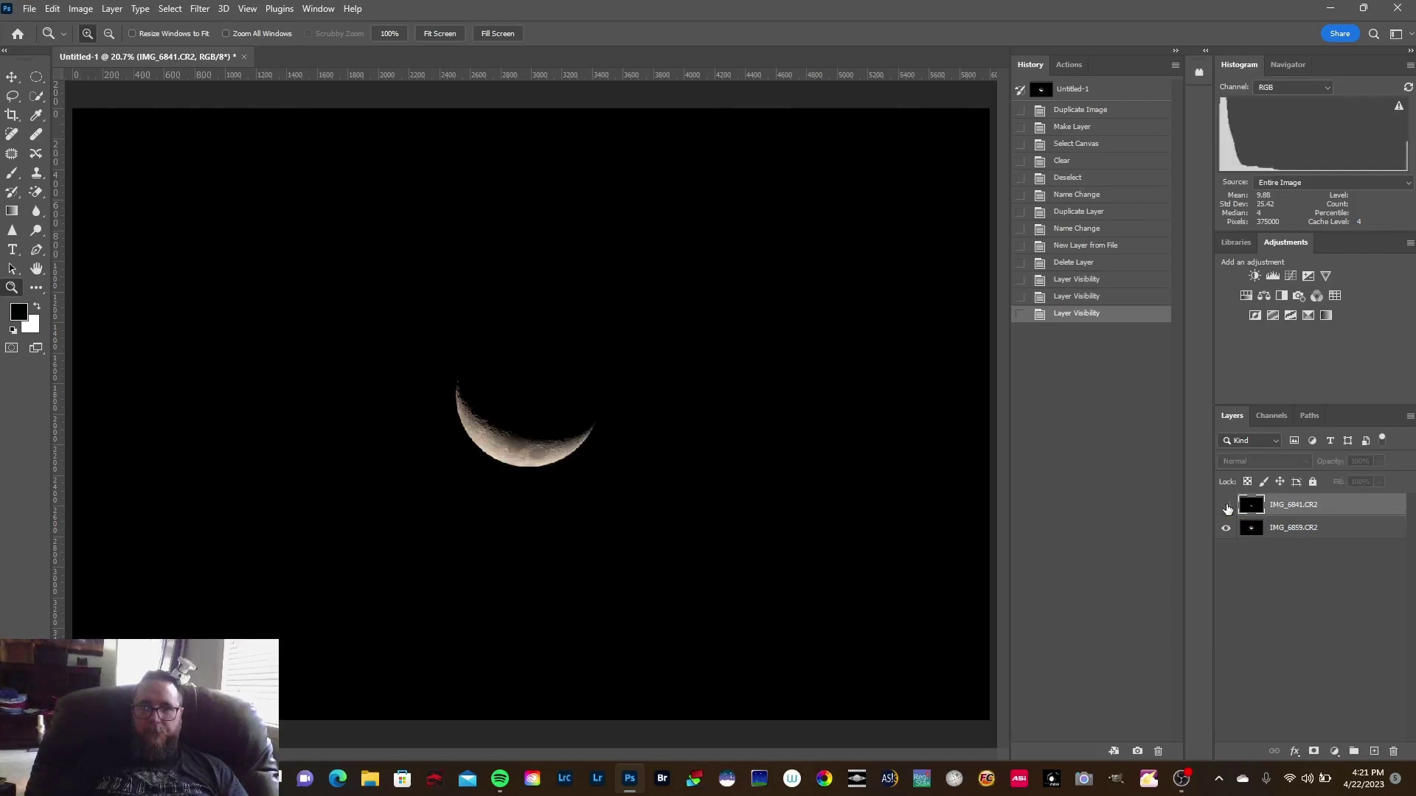
pyautogui.click(1226, 506)
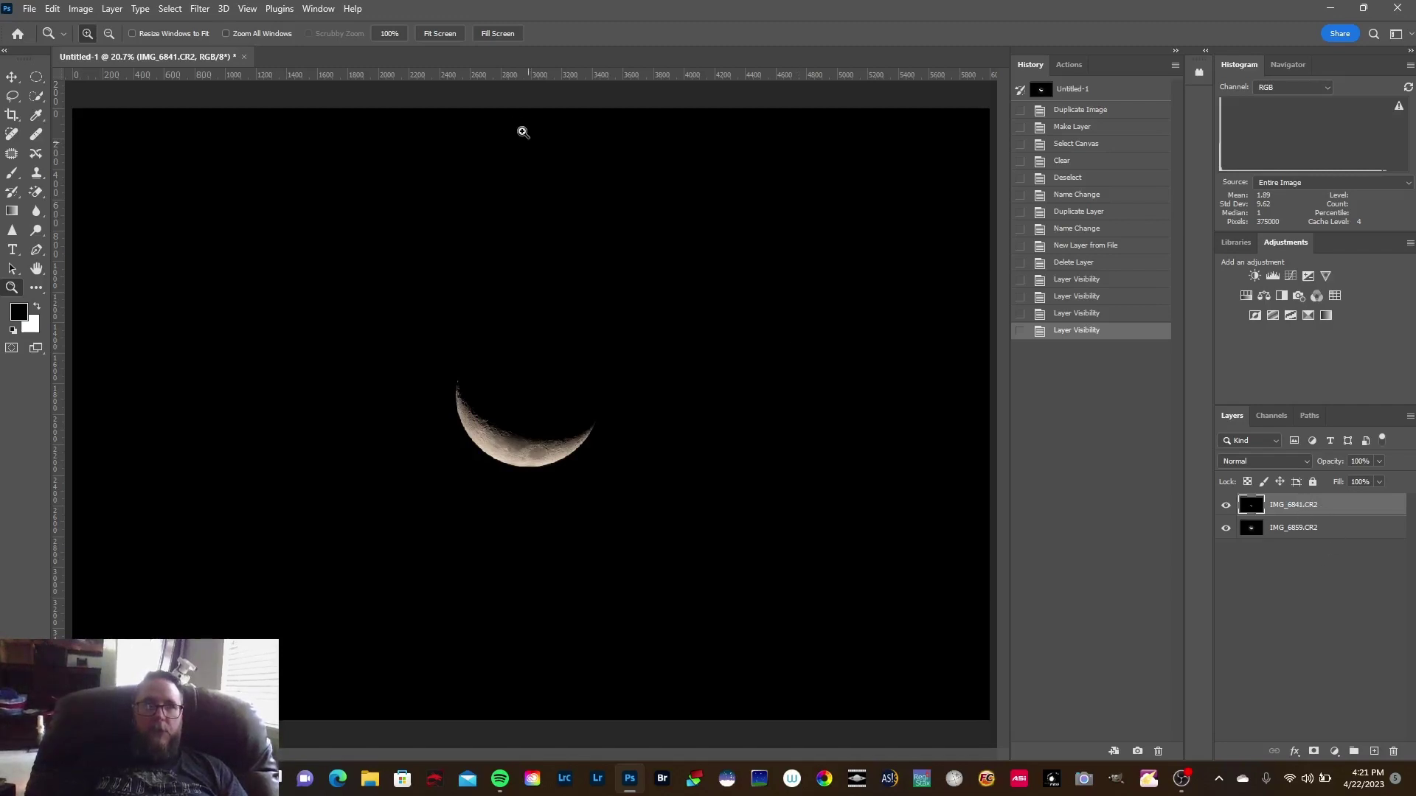
# In Camera Raw, set Auto white balance, Whites +18, lower contrast, Vibrance +17, Saturation +16
pyautogui.click(201, 14)
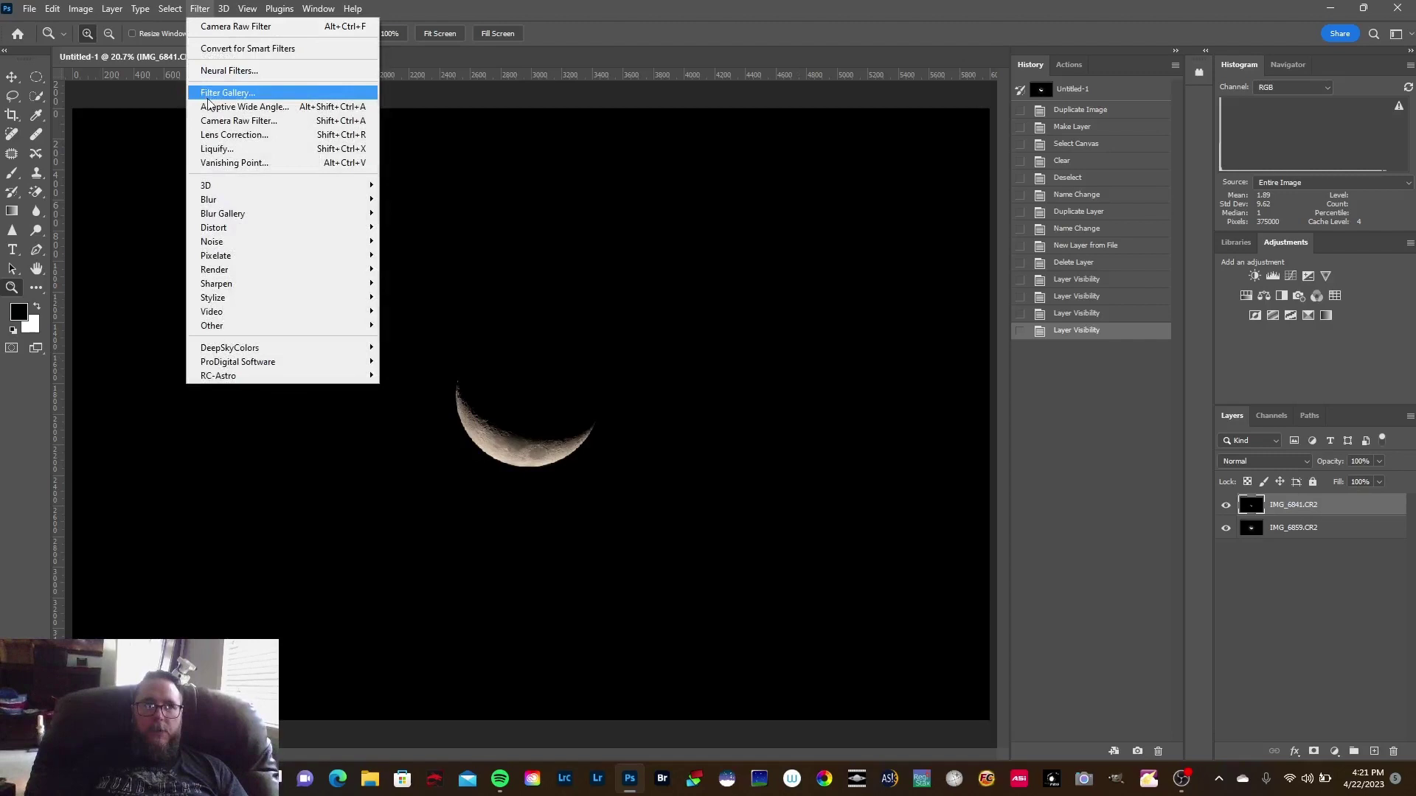
pyautogui.click(245, 122)
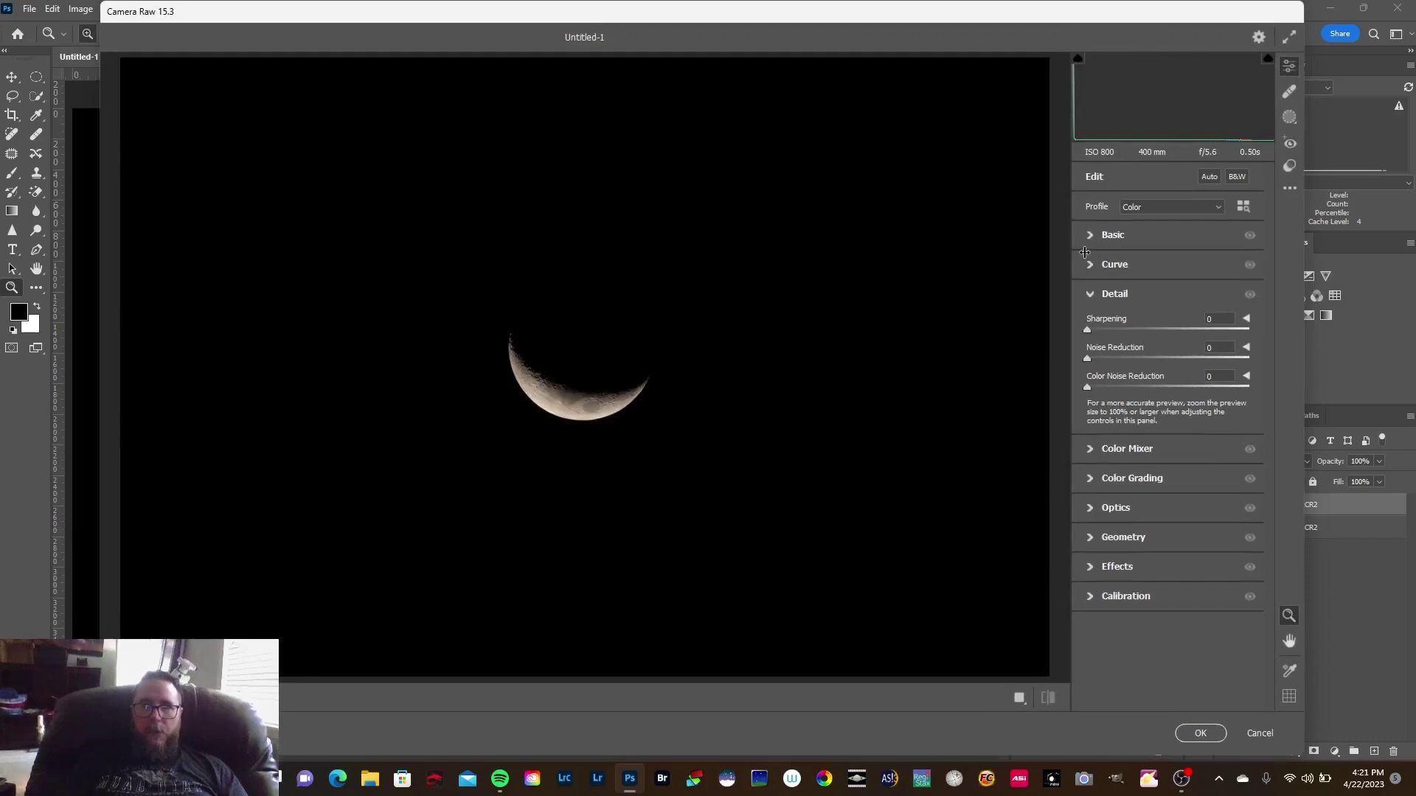
pyautogui.click(1121, 236)
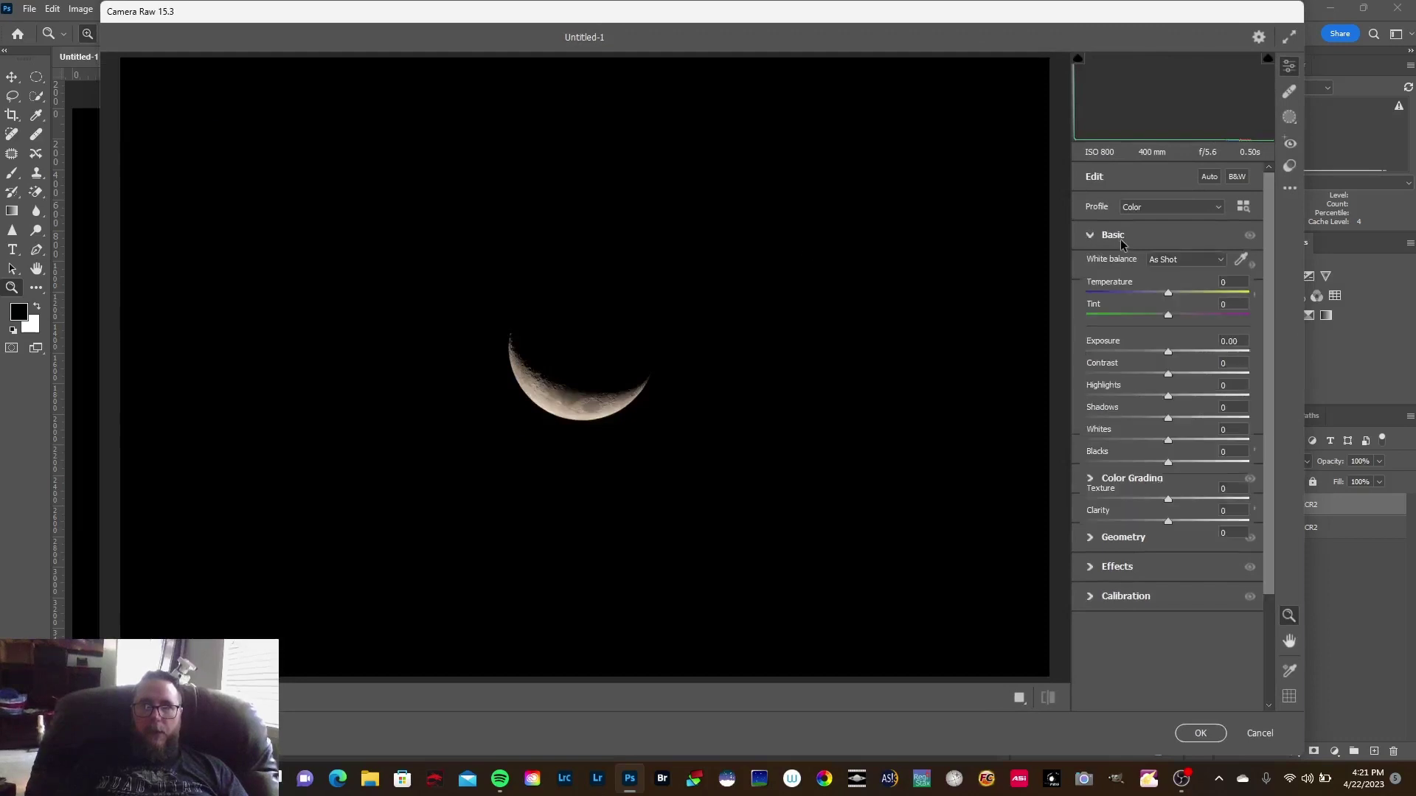
pyautogui.click(1218, 262)
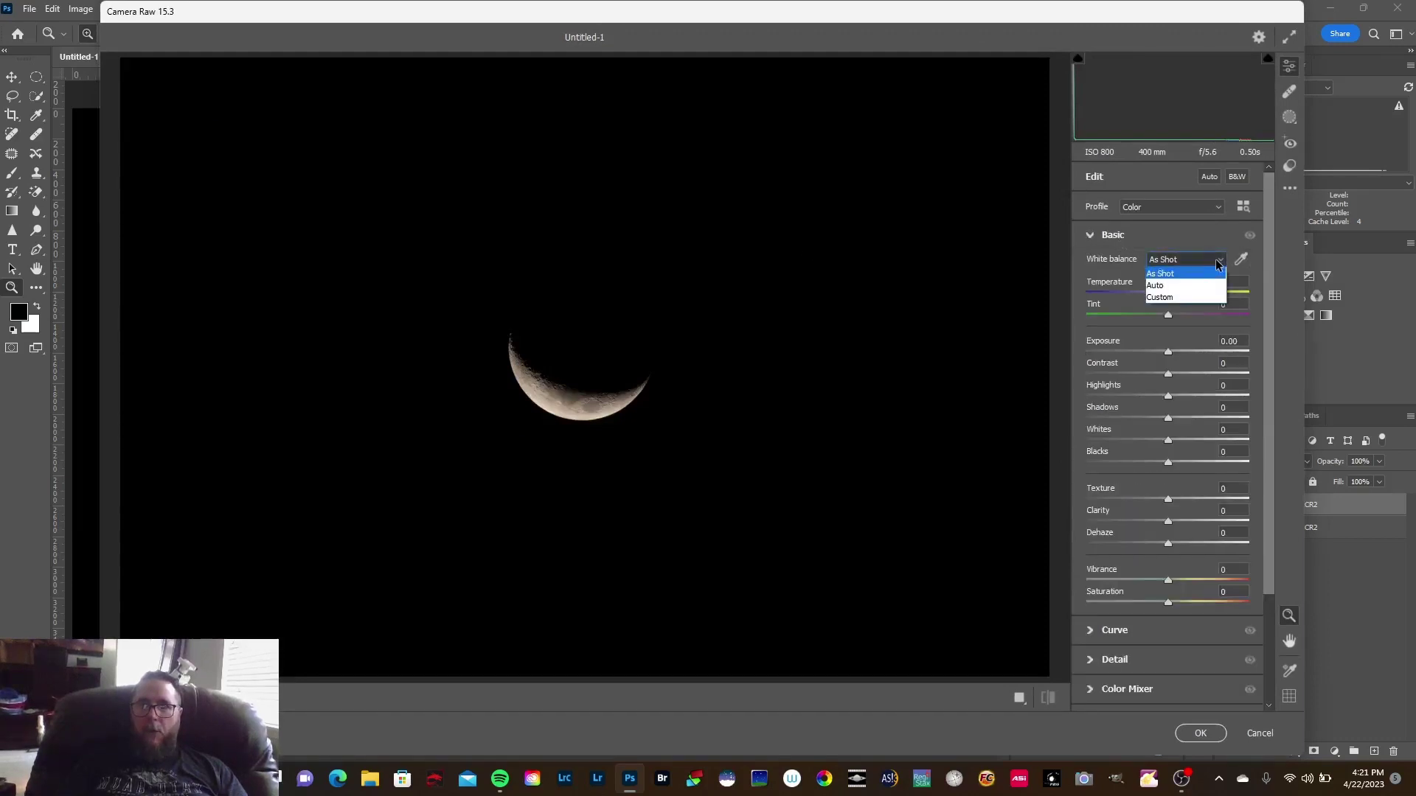
pyautogui.click(1171, 285)
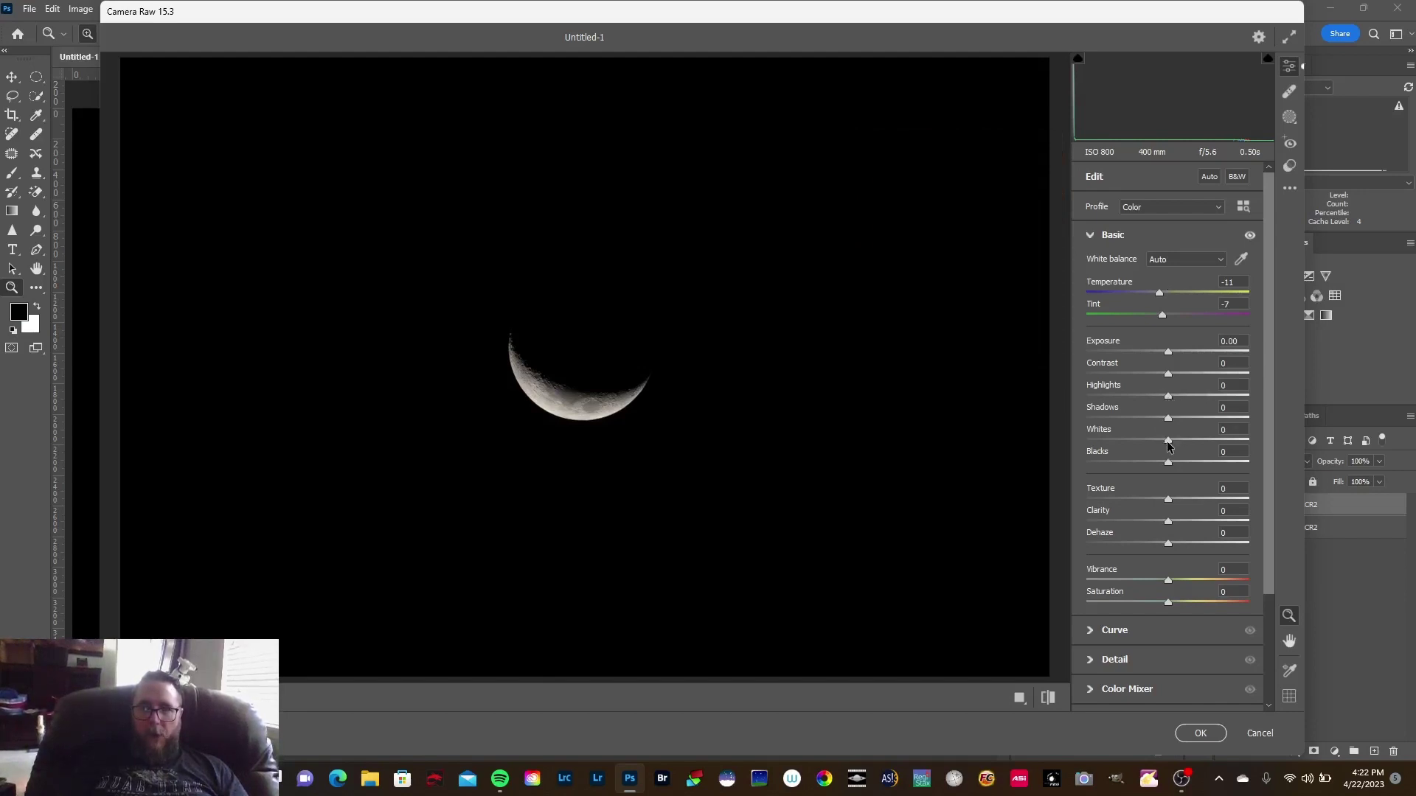
pyautogui.moveTo(1168, 441)
pyautogui.mouseDown()
pyautogui.moveTo(1202, 442)
pyautogui.moveTo(1183, 449)
pyautogui.mouseUp()
pyautogui.moveTo(1168, 373)
pyautogui.mouseDown()
pyautogui.moveTo(1194, 375)
pyautogui.moveTo(1128, 375)
pyautogui.moveTo(1168, 378)
pyautogui.moveTo(1155, 379)
pyautogui.mouseUp()
pyautogui.moveTo(1167, 605)
pyautogui.mouseDown()
pyautogui.moveTo(1180, 606)
pyautogui.moveTo(1182, 584)
pyautogui.mouseUp()
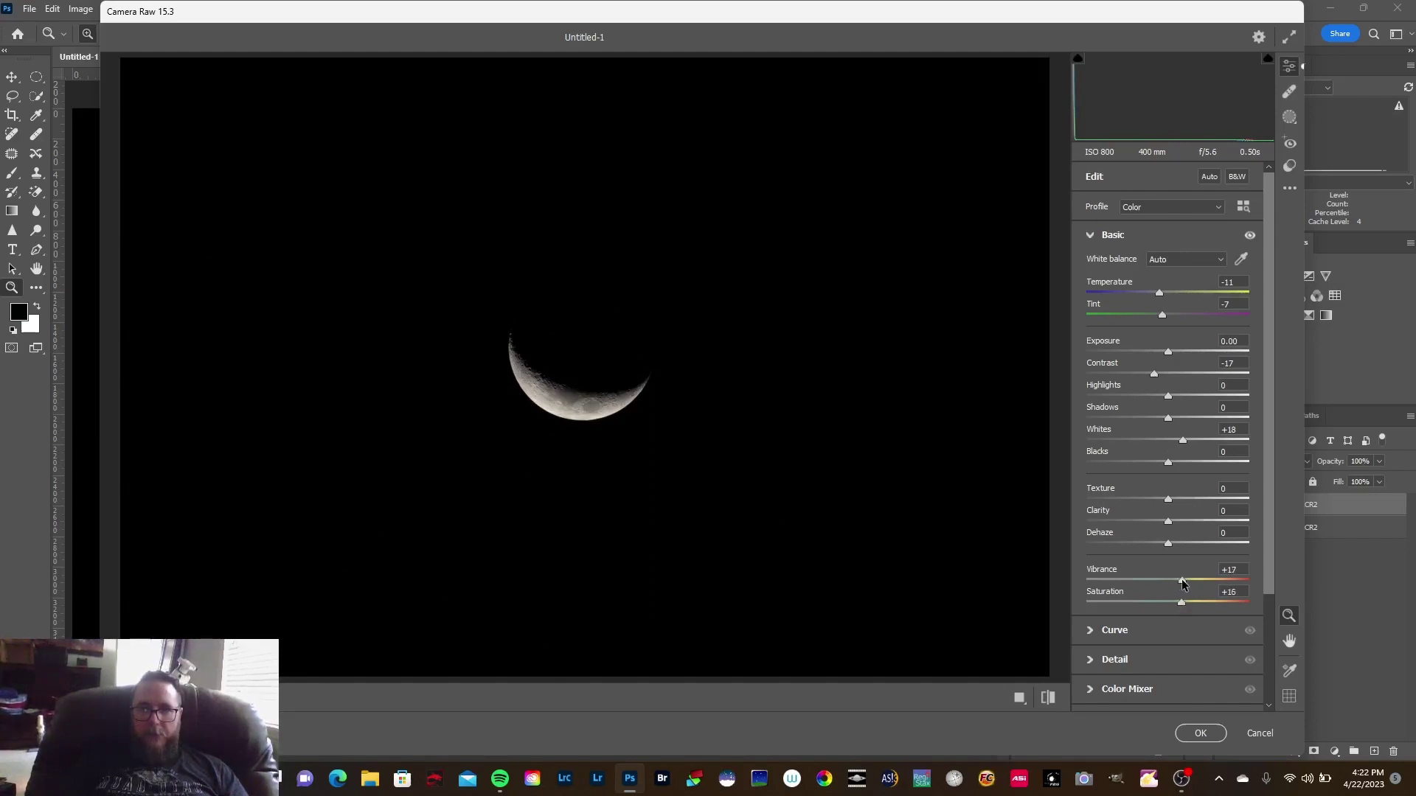
# Set Noise Reduction to 11 and Color Noise Reduction to 10
pyautogui.click(1128, 663)
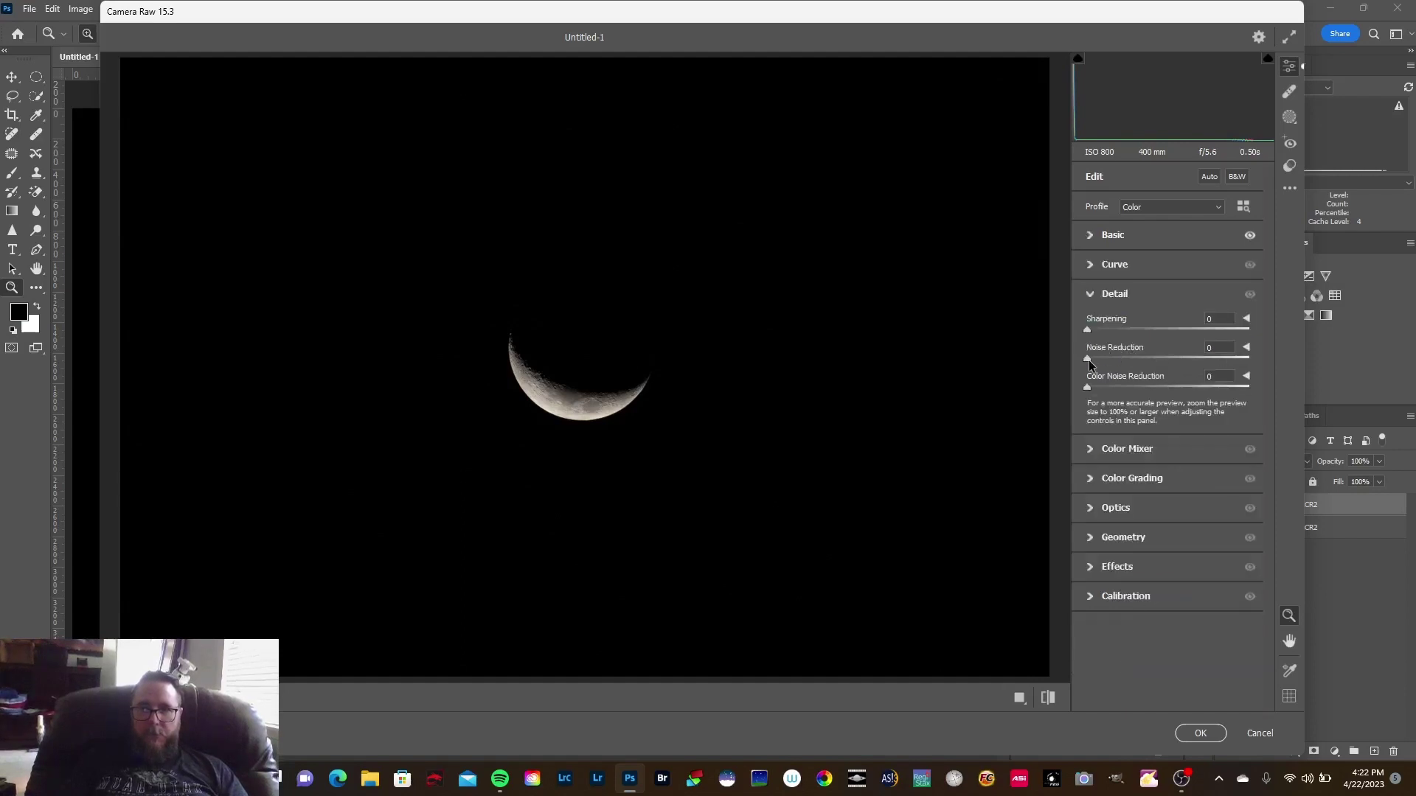
pyautogui.moveTo(1089, 362); pyautogui.dragTo(1113, 364)
pyautogui.moveTo(1113, 363)
pyautogui.mouseDown()
pyautogui.moveTo(1091, 389)
pyautogui.moveTo(1104, 389)
pyautogui.mouseUp()
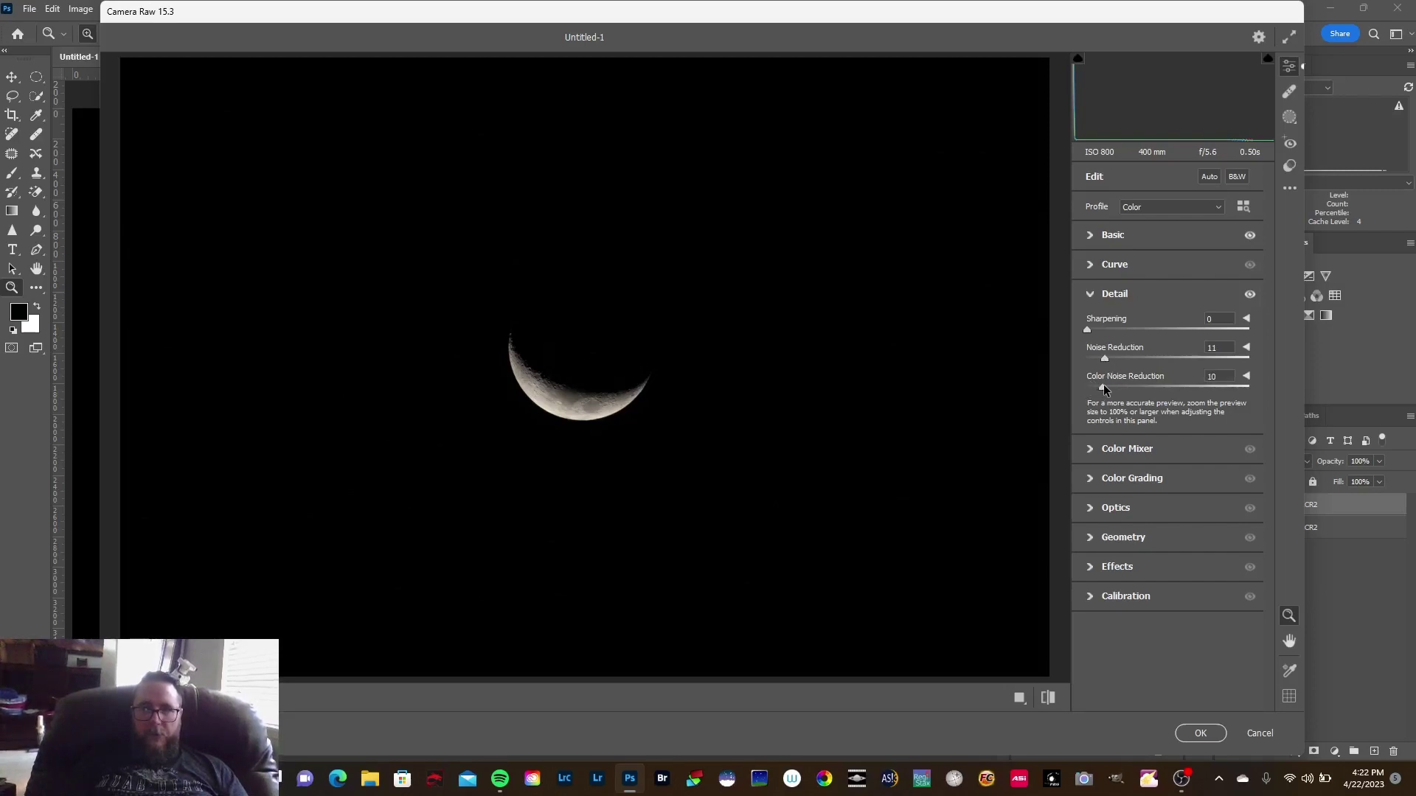
# Apply the Camera Raw edits, hide IMG_6841.CR2, and select the IMG_6859.CR2 layer
pyautogui.click(1202, 734)
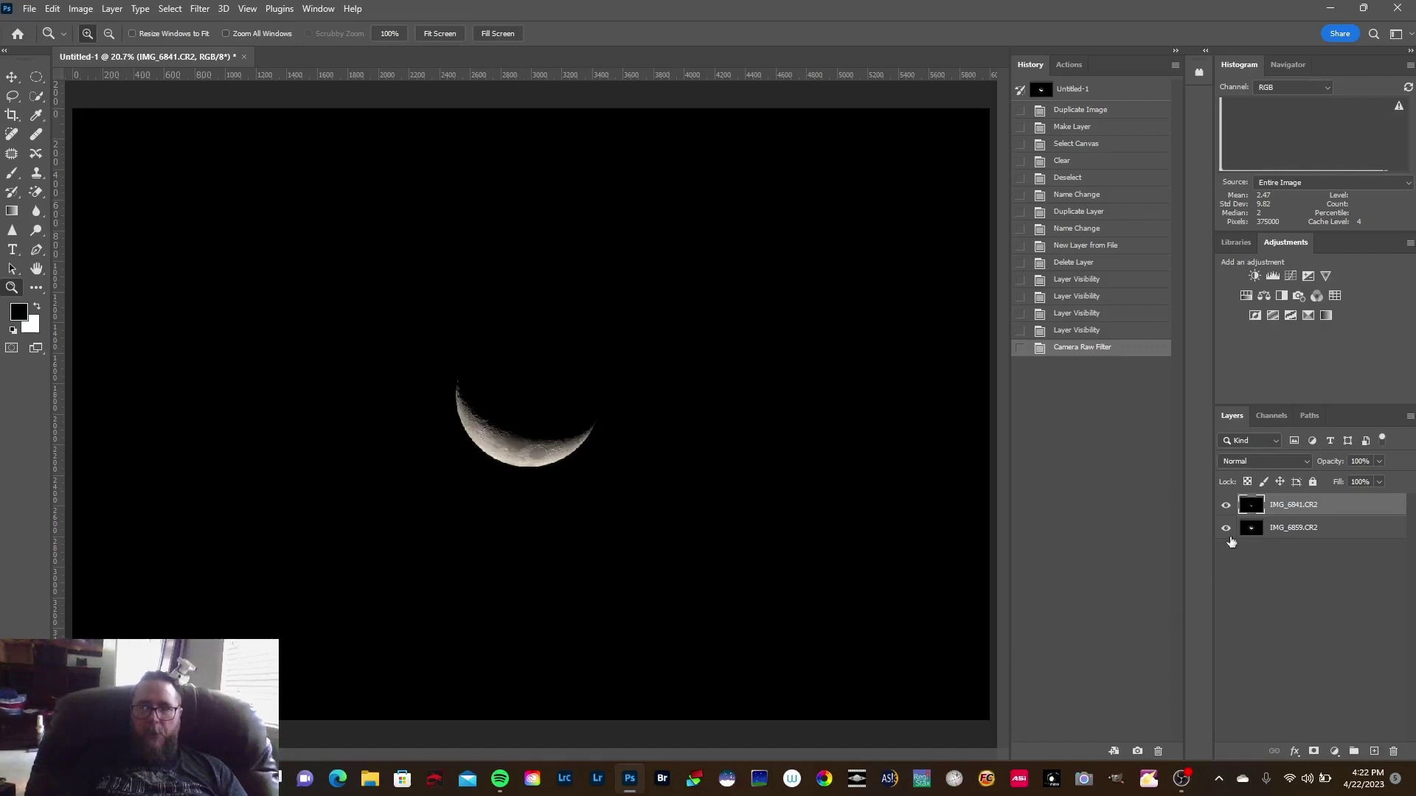
pyautogui.click(1226, 506)
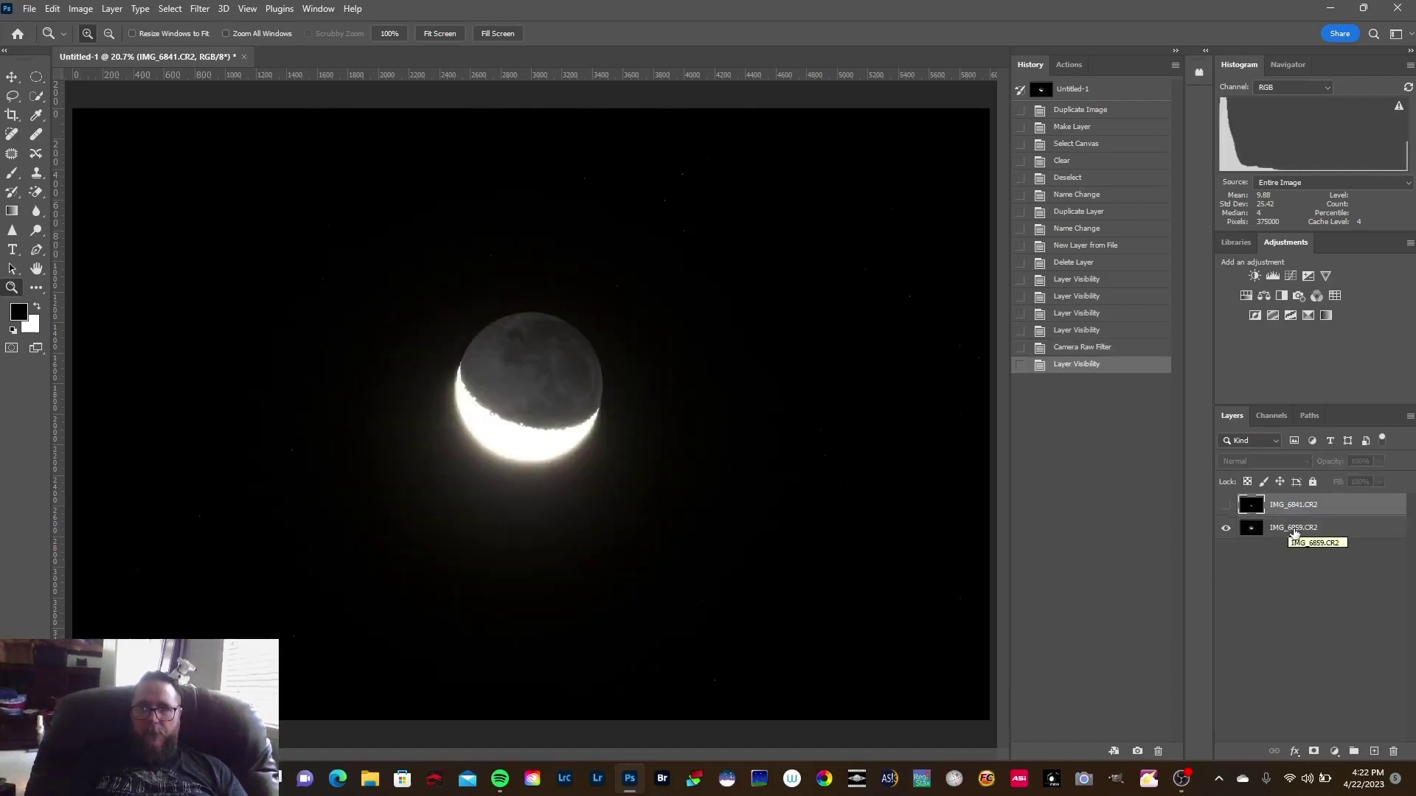
pyautogui.click(1293, 531)
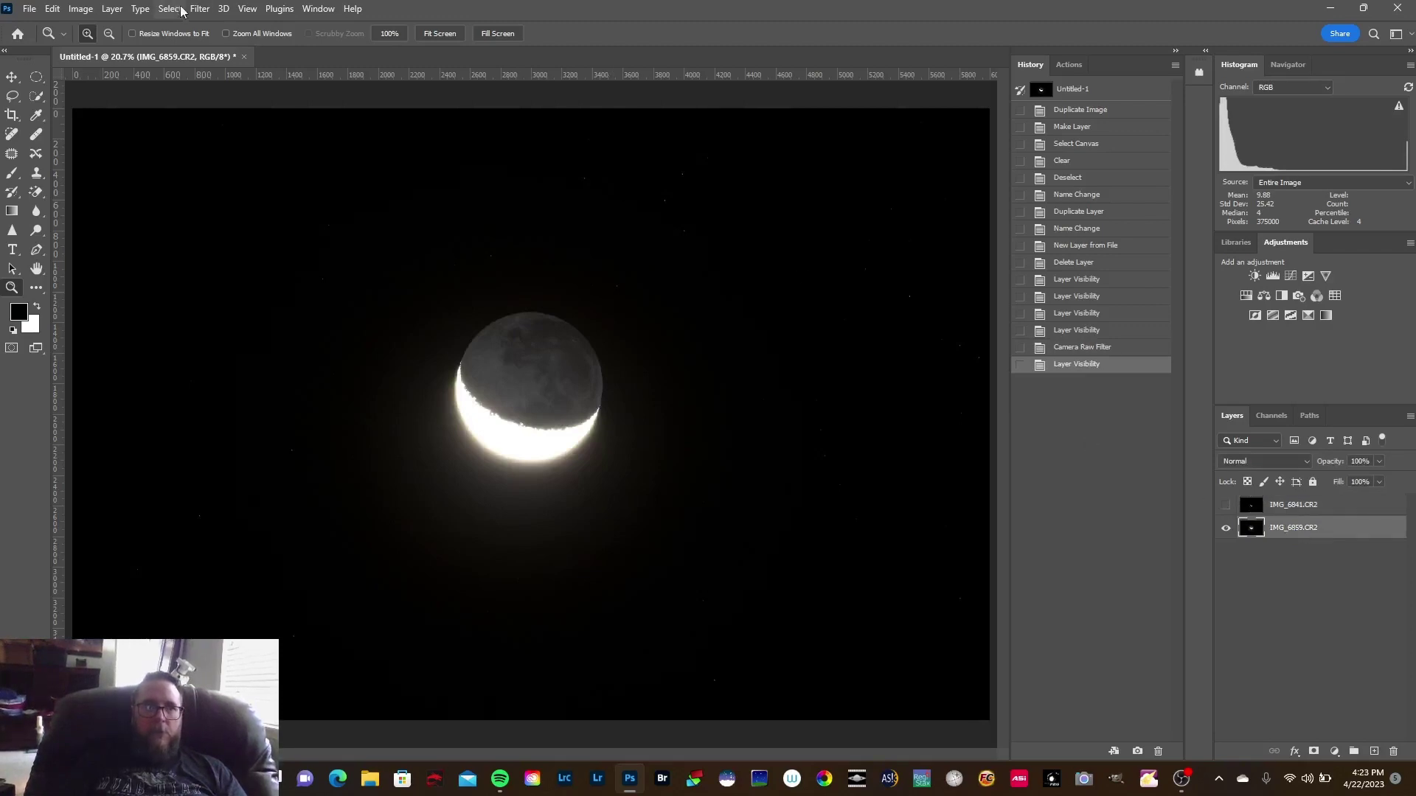
pyautogui.click(199, 9)
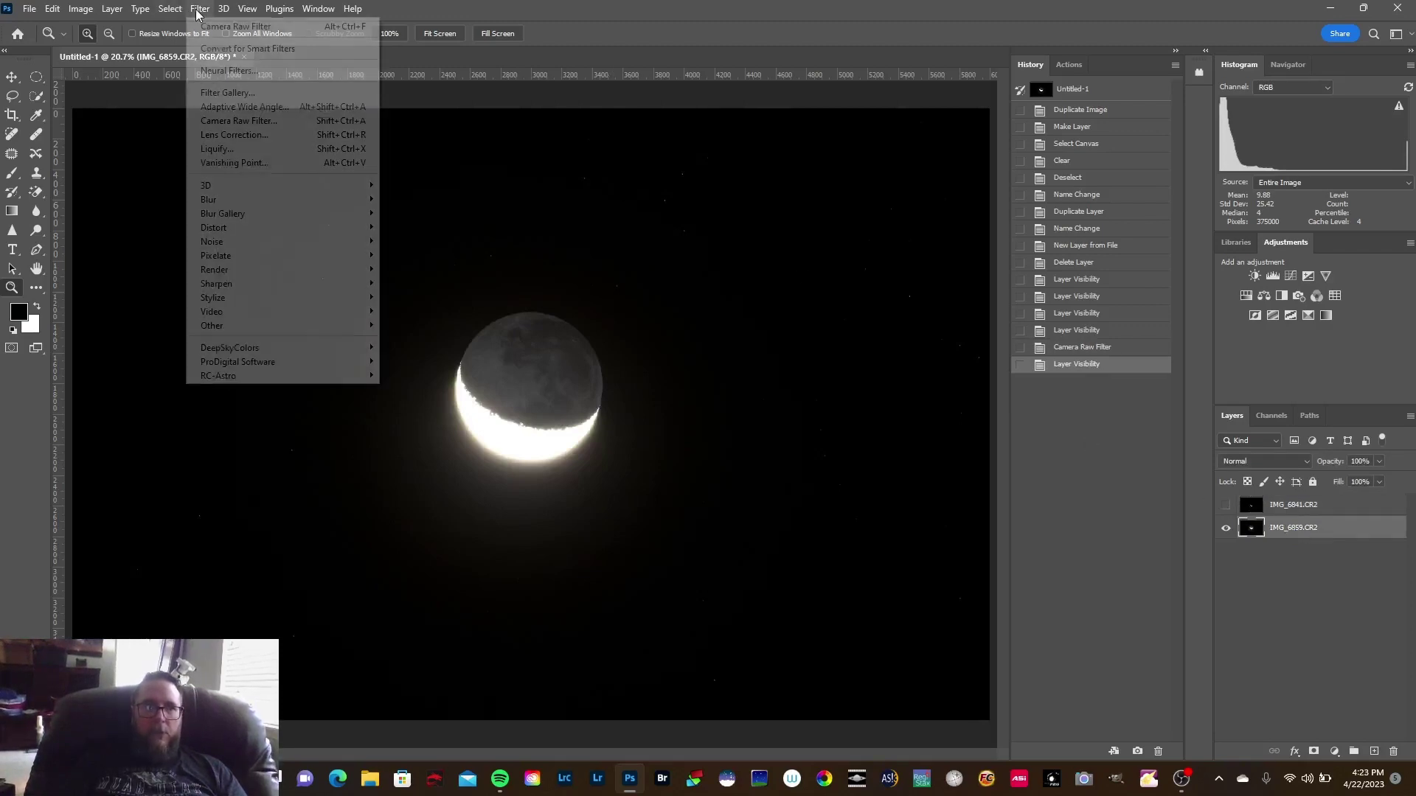
# In Camera Raw, raise contrast, highlights, whites, blacks, vibrance and saturation on the earthshine layer
pyautogui.click(243, 121)
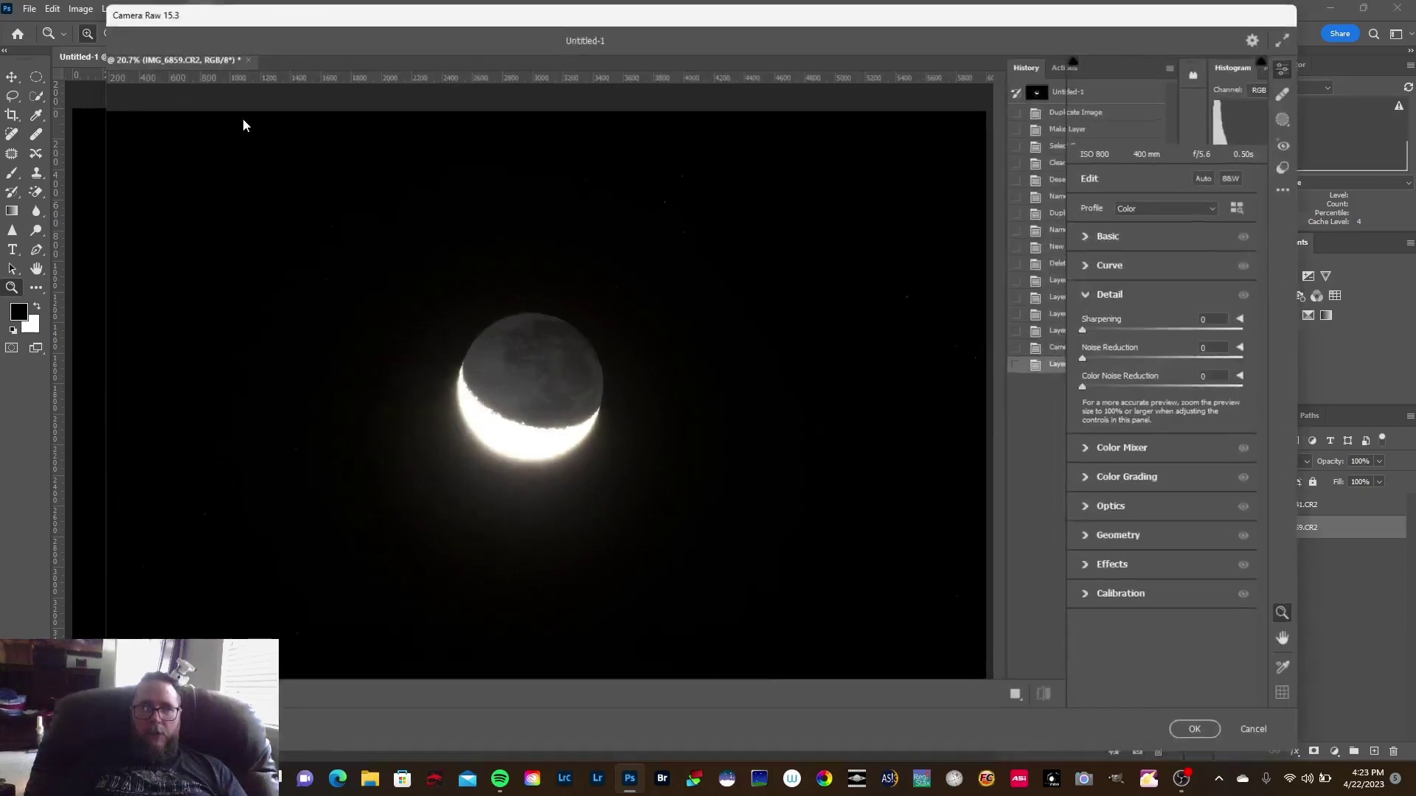
pyautogui.click(1127, 232)
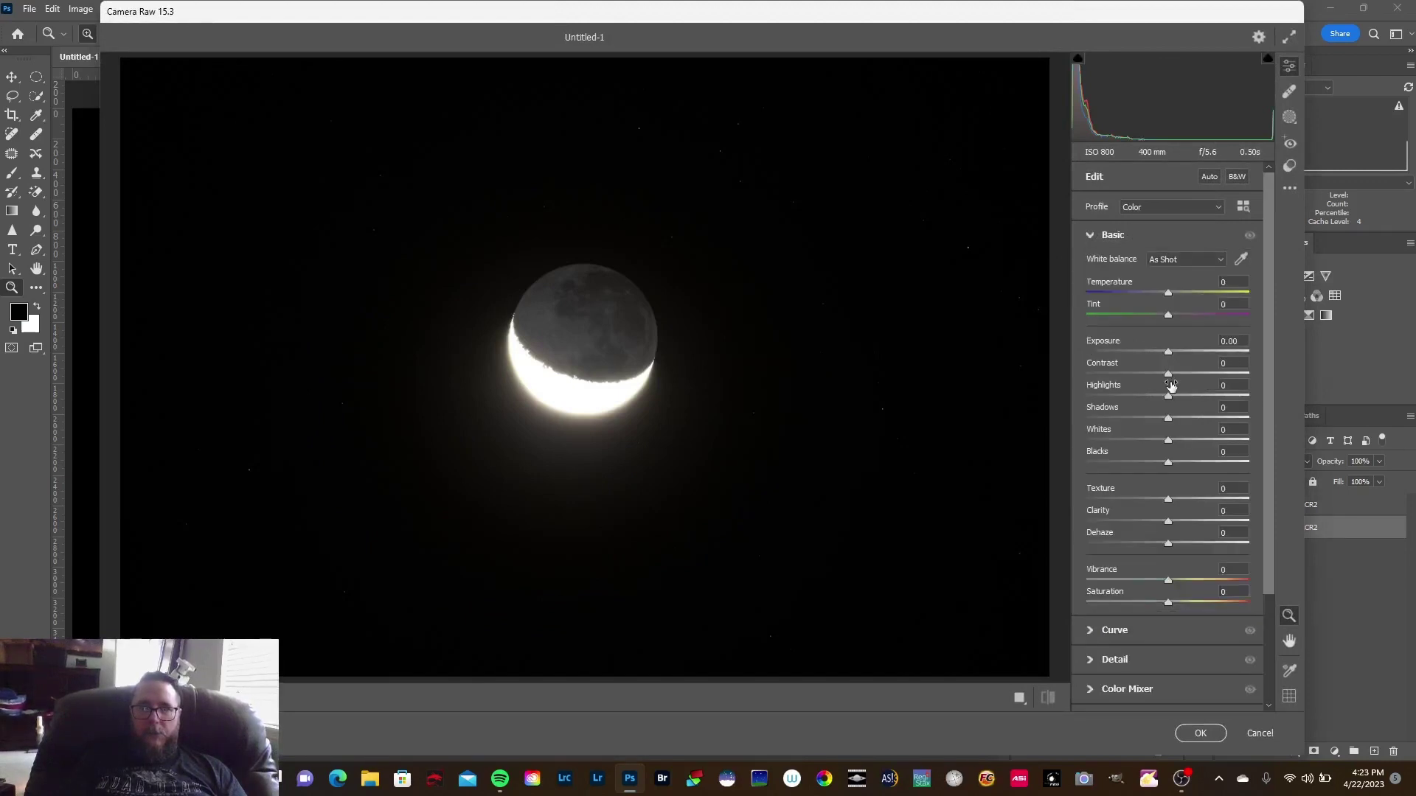
pyautogui.moveTo(1168, 377)
pyautogui.mouseDown()
pyautogui.moveTo(1181, 378)
pyautogui.moveTo(1124, 384)
pyautogui.moveTo(1202, 385)
pyautogui.moveTo(1168, 387)
pyautogui.moveTo(1183, 386)
pyautogui.mouseUp()
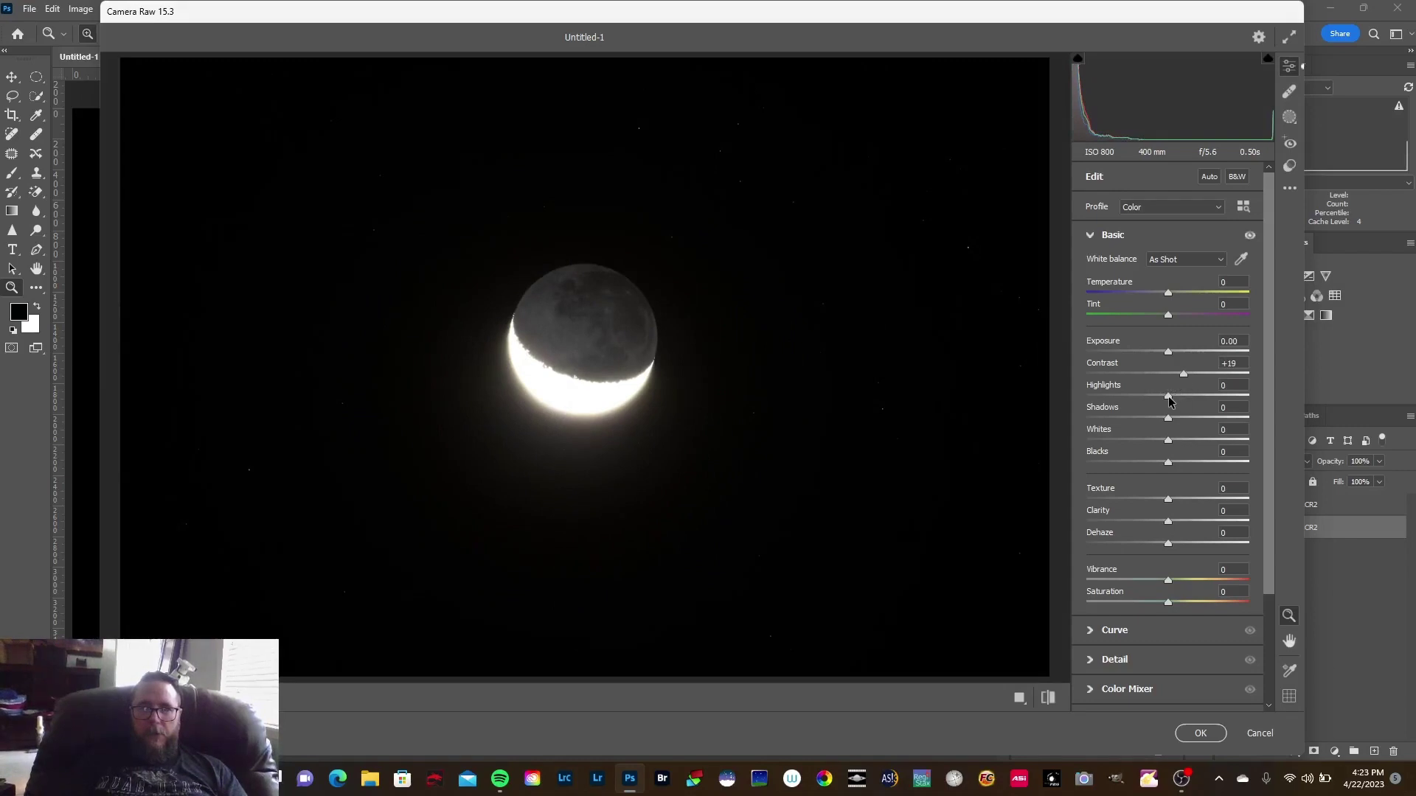
pyautogui.moveTo(1169, 400)
pyautogui.mouseDown()
pyautogui.moveTo(1192, 399)
pyautogui.moveTo(1176, 399)
pyautogui.mouseUp()
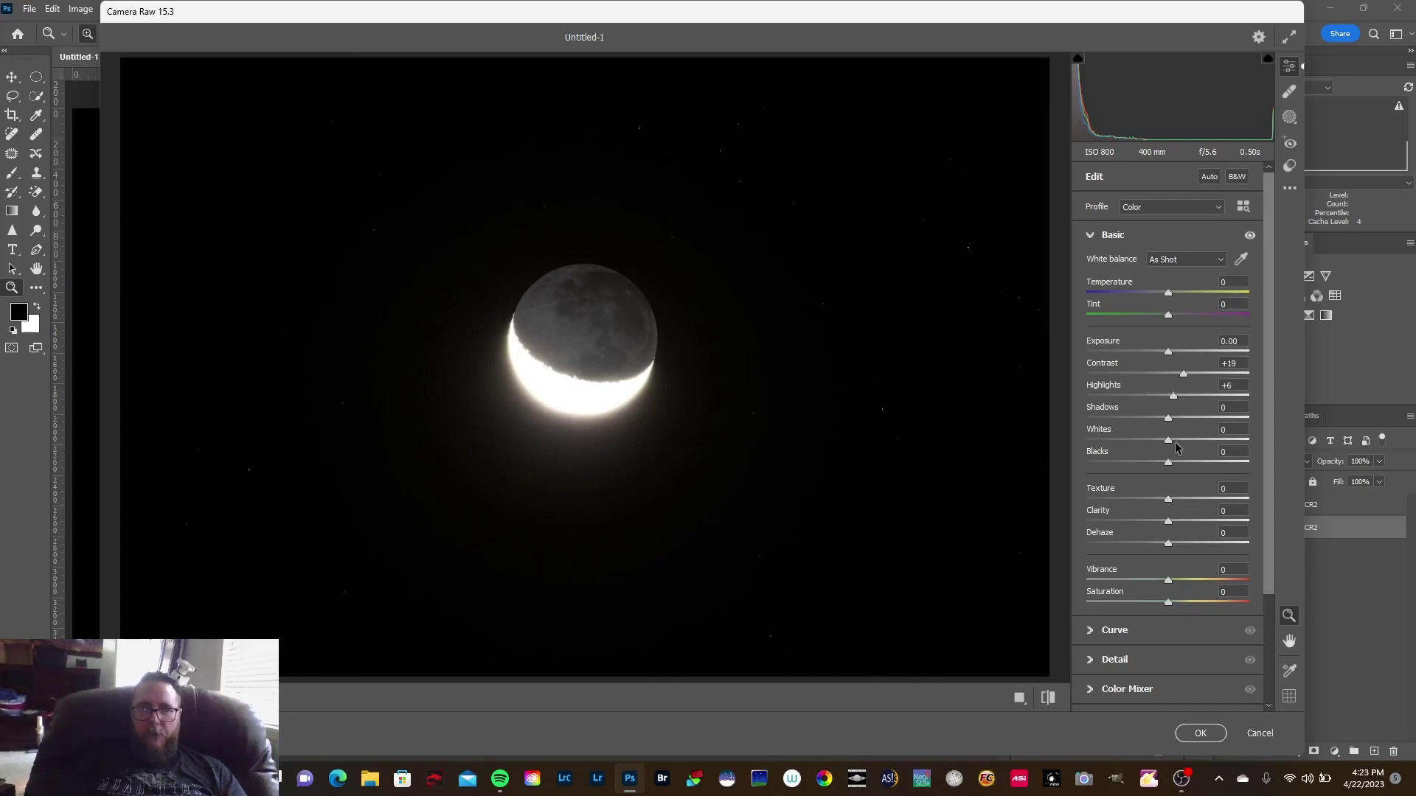
pyautogui.moveTo(1170, 446)
pyautogui.mouseDown()
pyautogui.moveTo(1190, 446)
pyautogui.moveTo(1172, 446)
pyautogui.mouseUp()
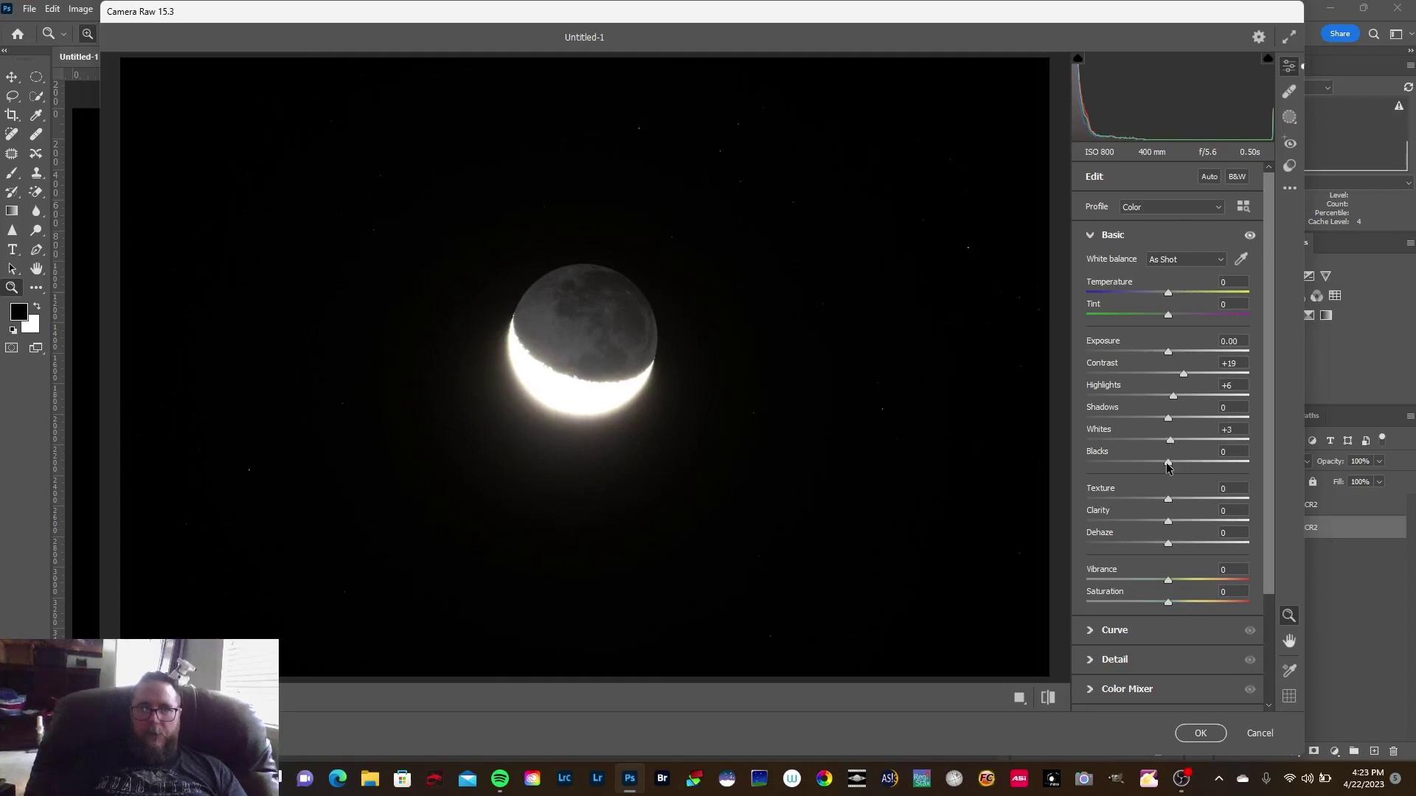
pyautogui.moveTo(1168, 463)
pyautogui.mouseDown()
pyautogui.moveTo(1190, 465)
pyautogui.moveTo(1178, 466)
pyautogui.mouseUp()
pyautogui.moveTo(1168, 583); pyautogui.dragTo(1176, 602)
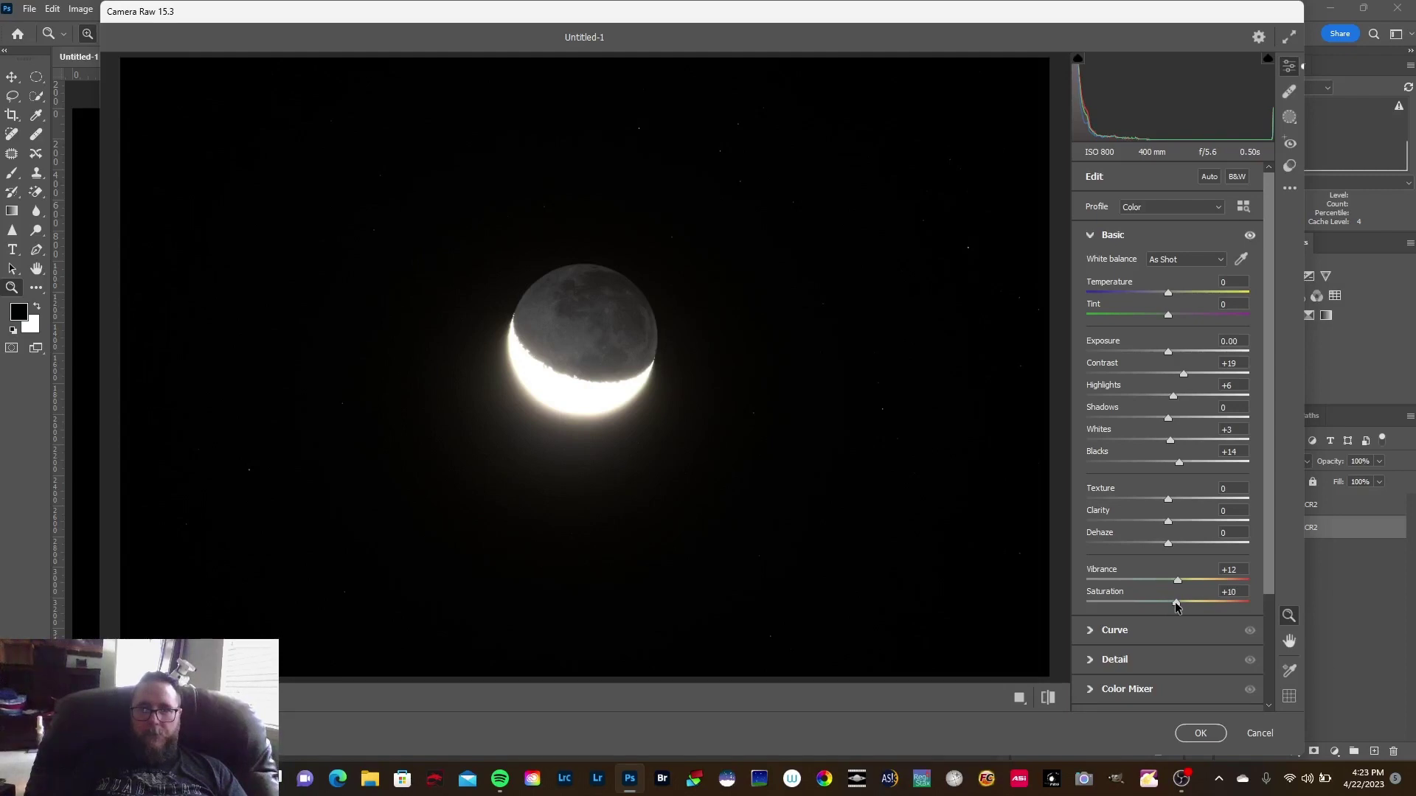
# Set Noise Reduction to 12 and apply the filter
pyautogui.click(1124, 660)
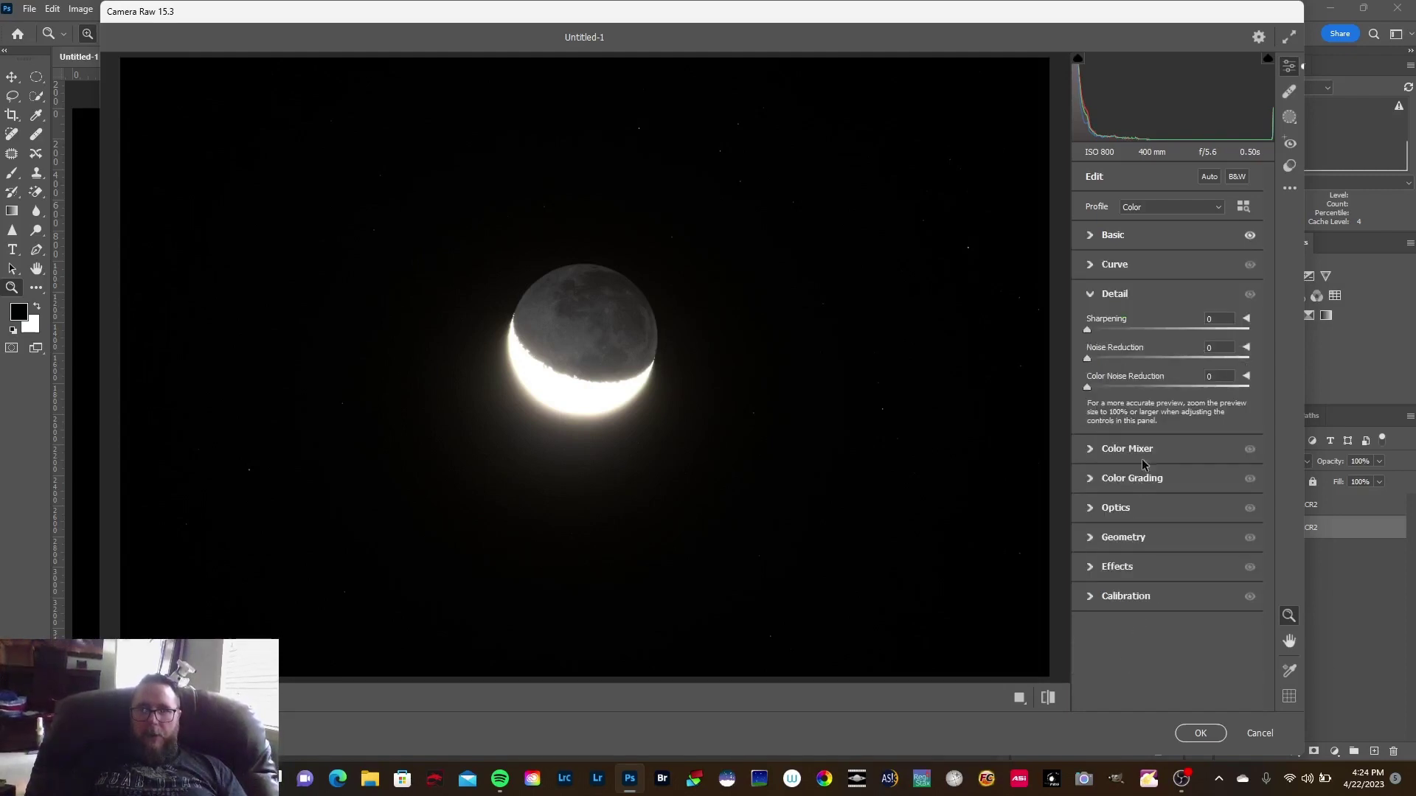
pyautogui.moveTo(1086, 362); pyautogui.dragTo(1106, 361)
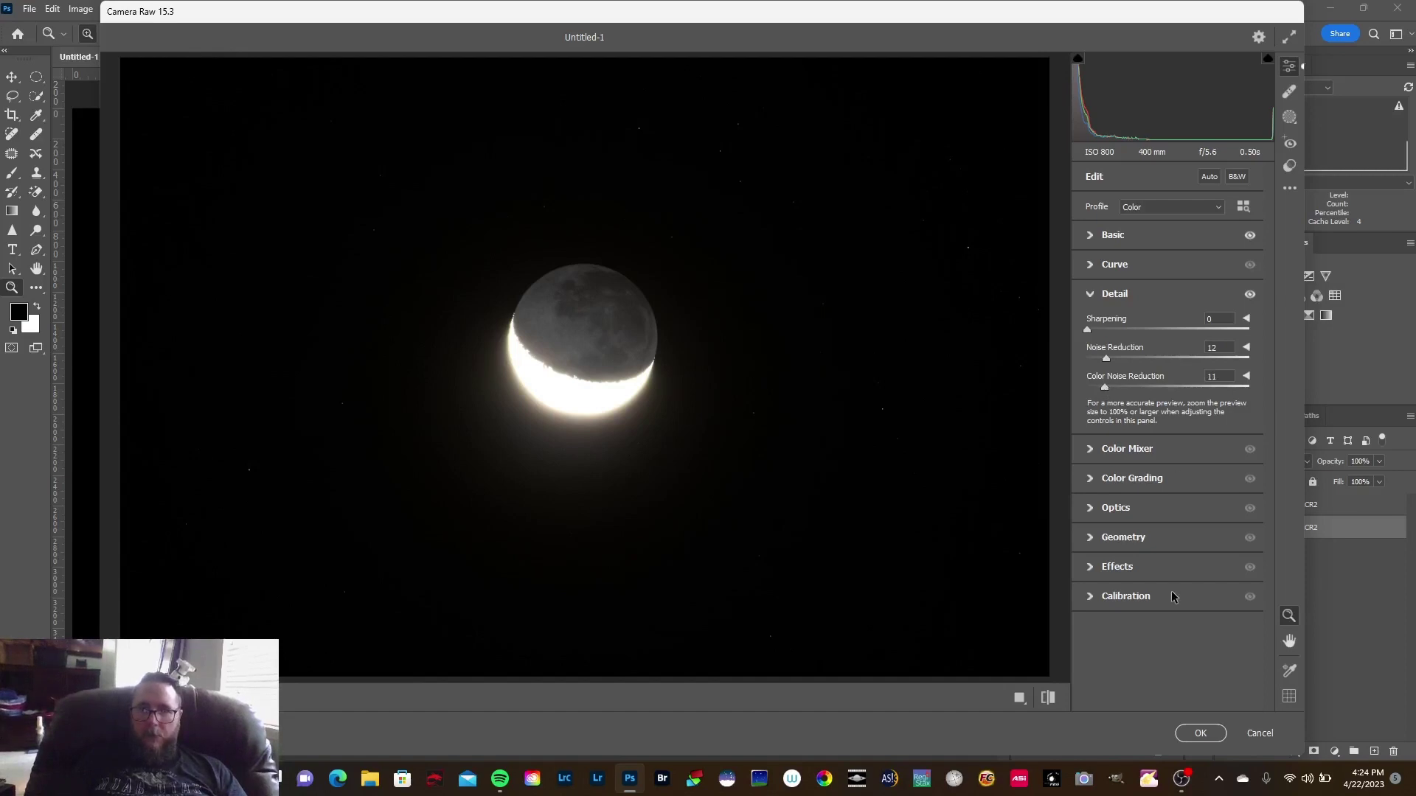
pyautogui.click(1200, 734)
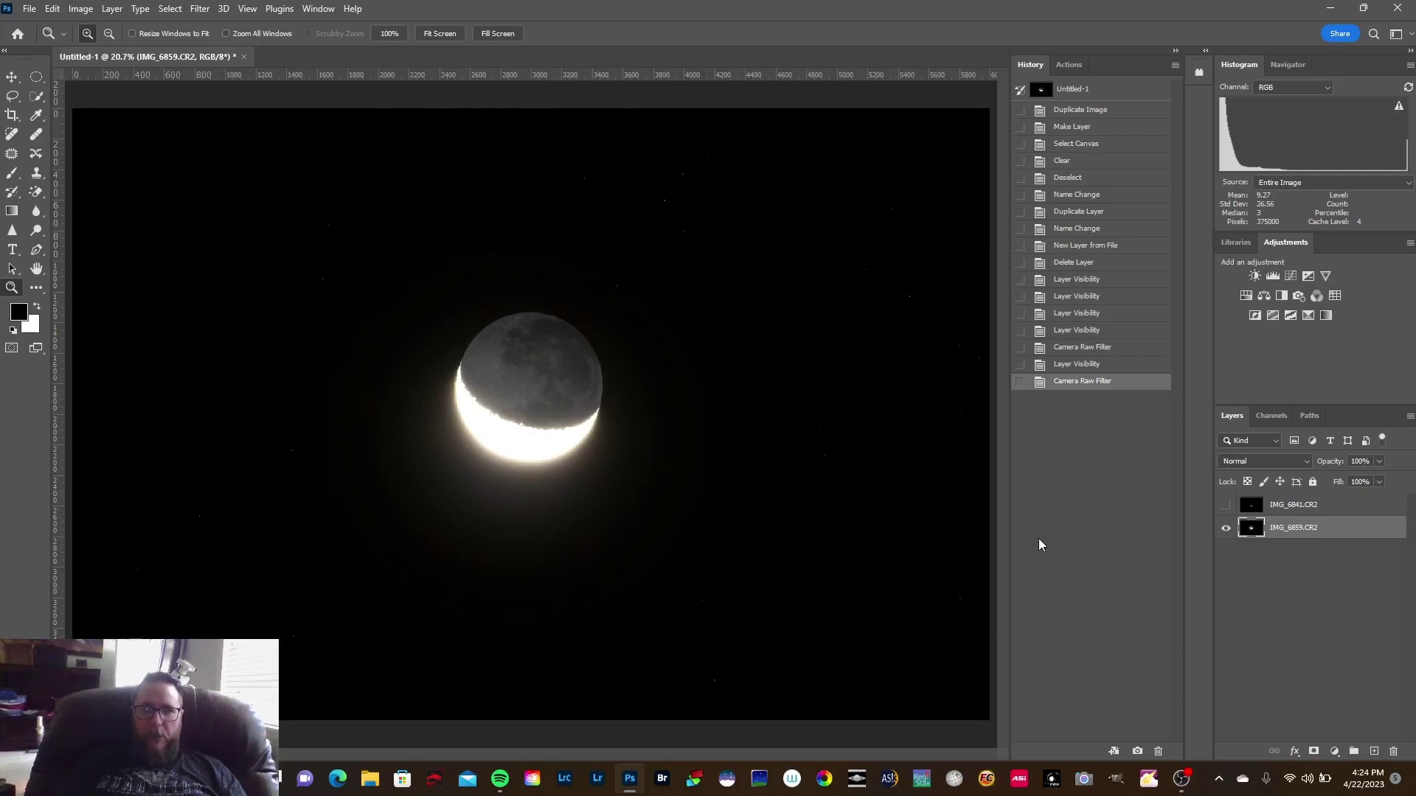
# Show IMG_6841.CR2 again and make it the active layer
pyautogui.click(1226, 506)
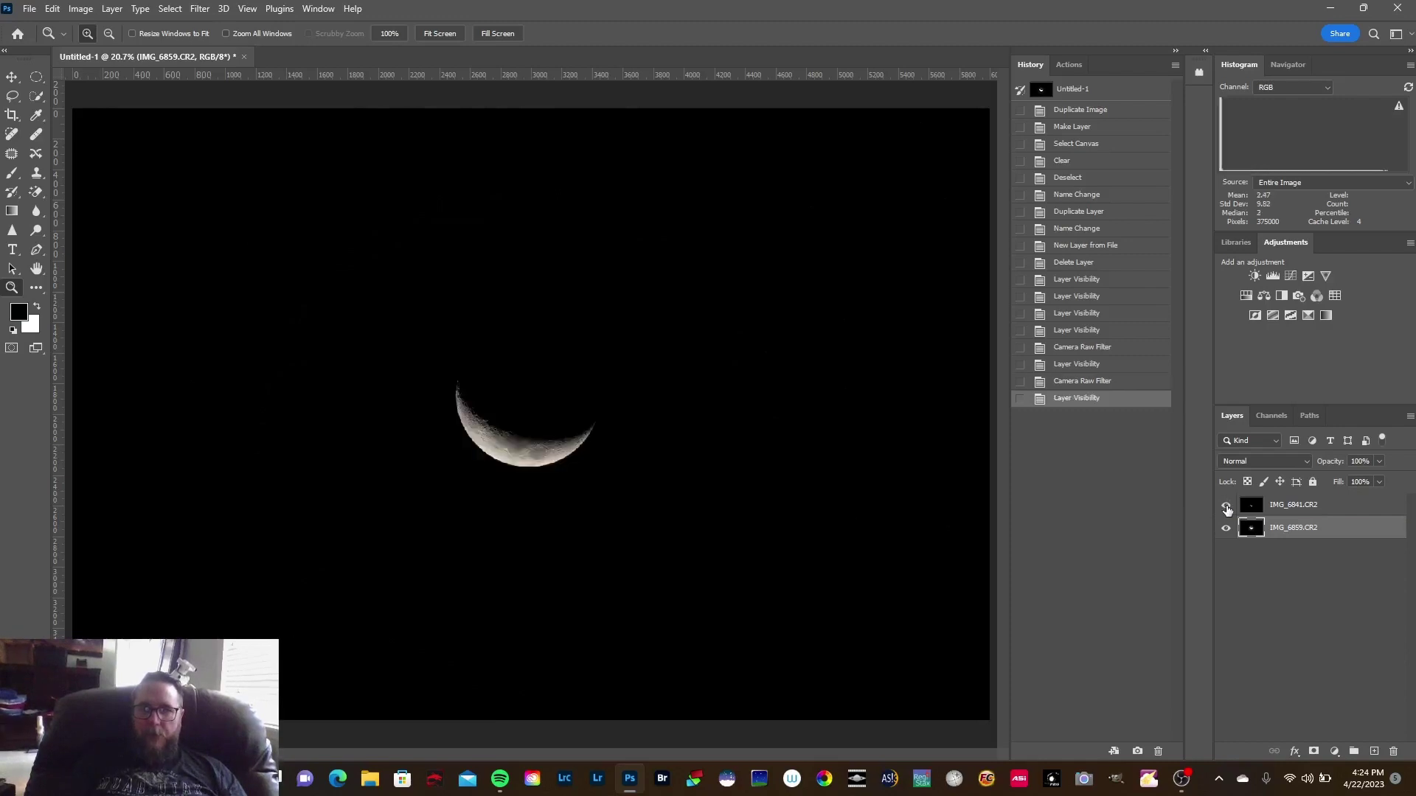
pyautogui.click(1300, 508)
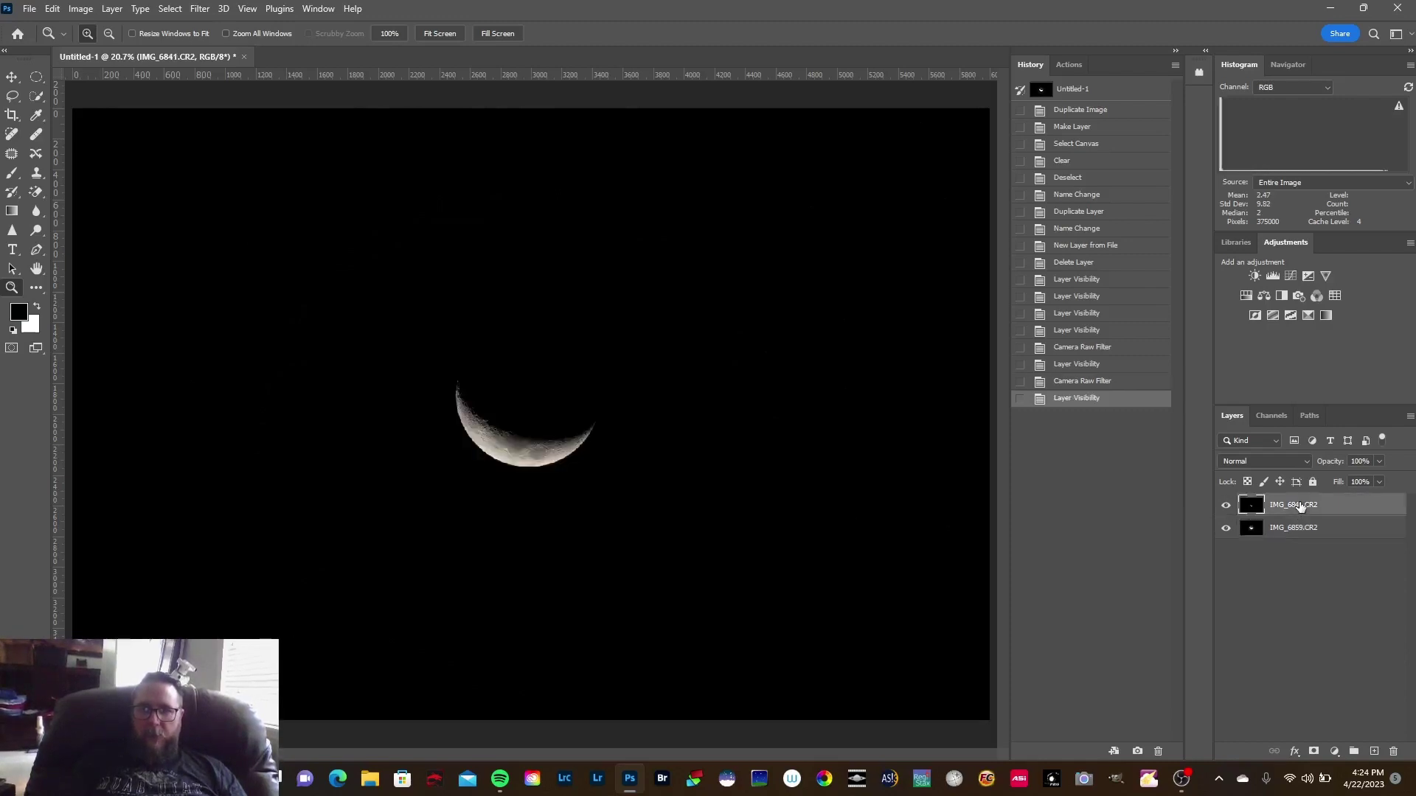
# Add a layer mask to IMG_6841.CR2 and draw a gradient from above the moon to the crescent
pyautogui.click(1314, 752)
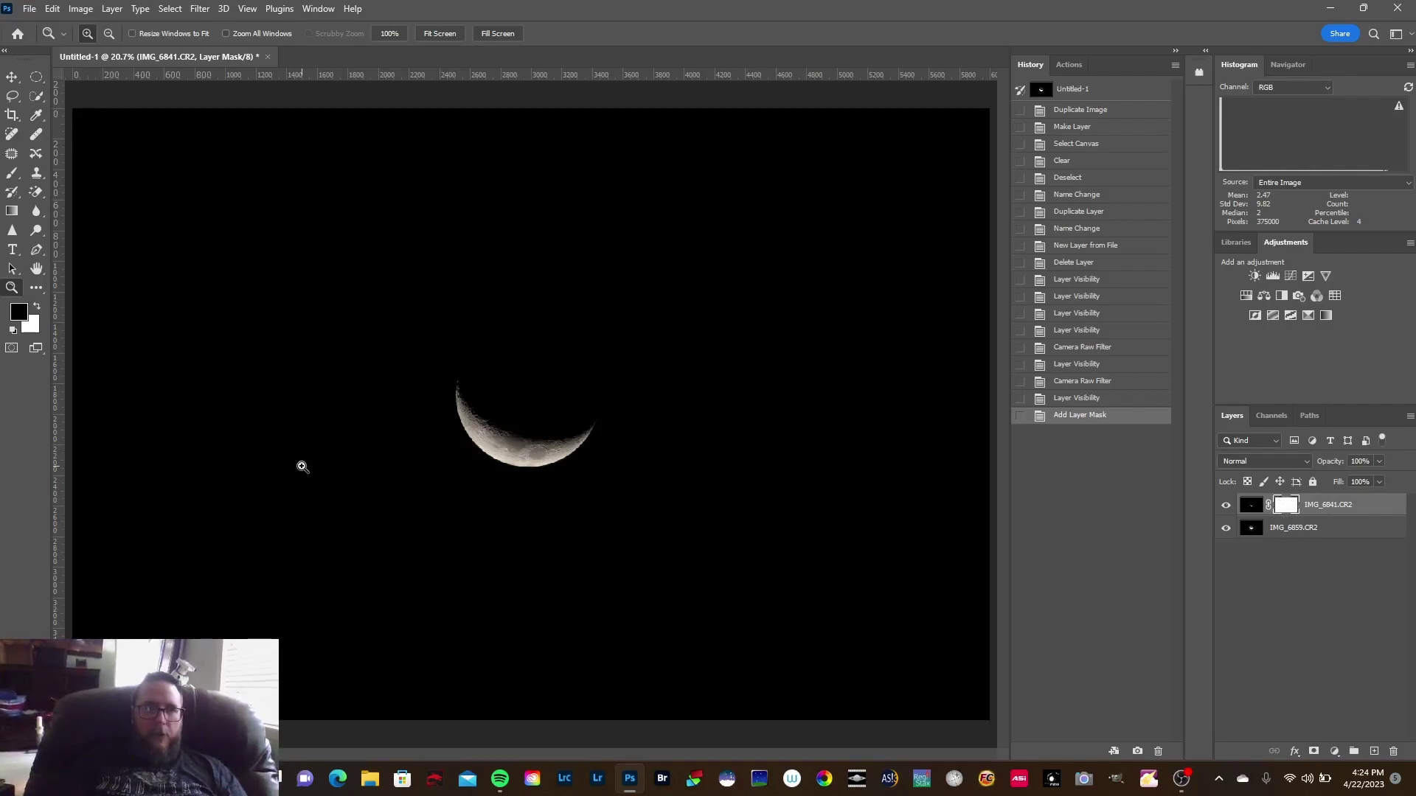
pyautogui.click(13, 211)
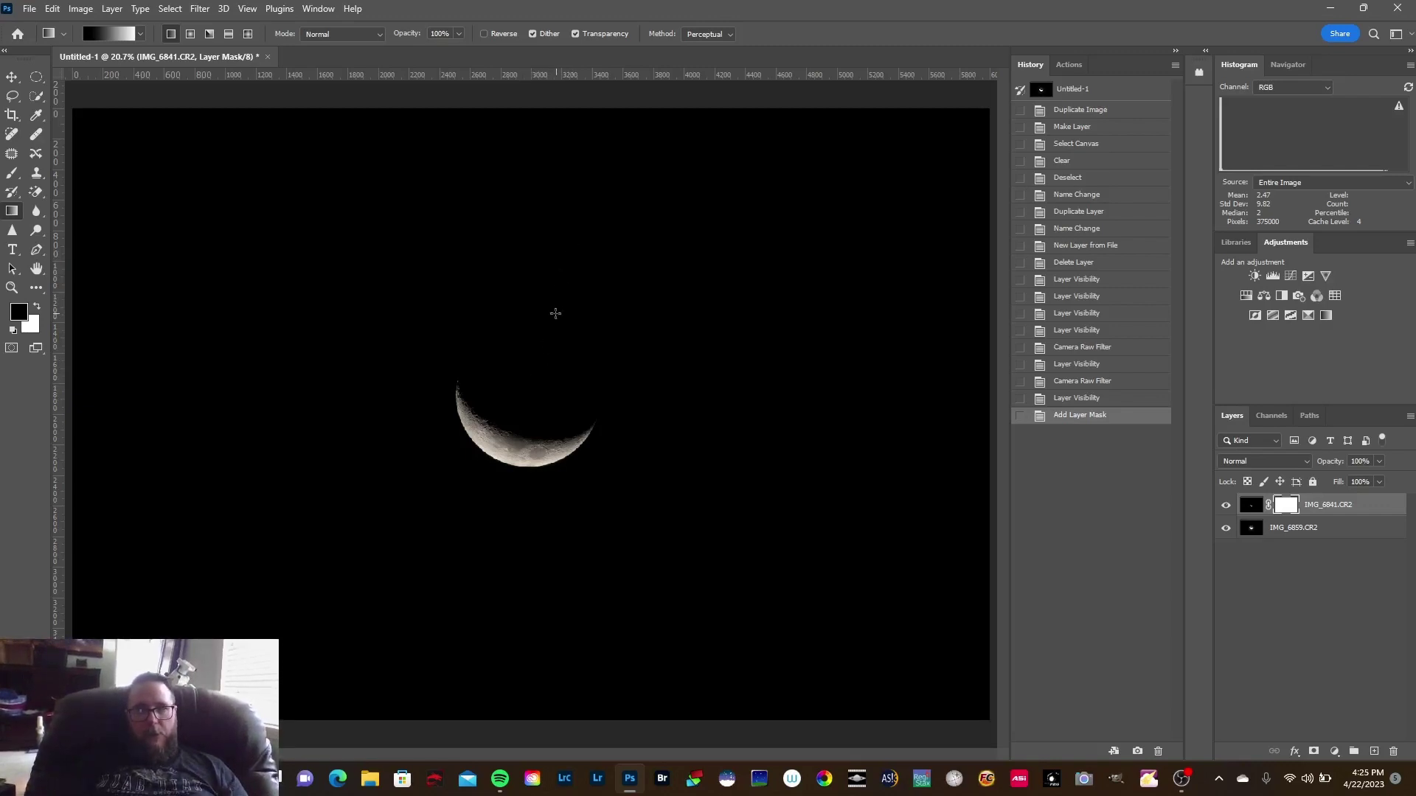
pyautogui.moveTo(553, 312); pyautogui.dragTo(523, 411)
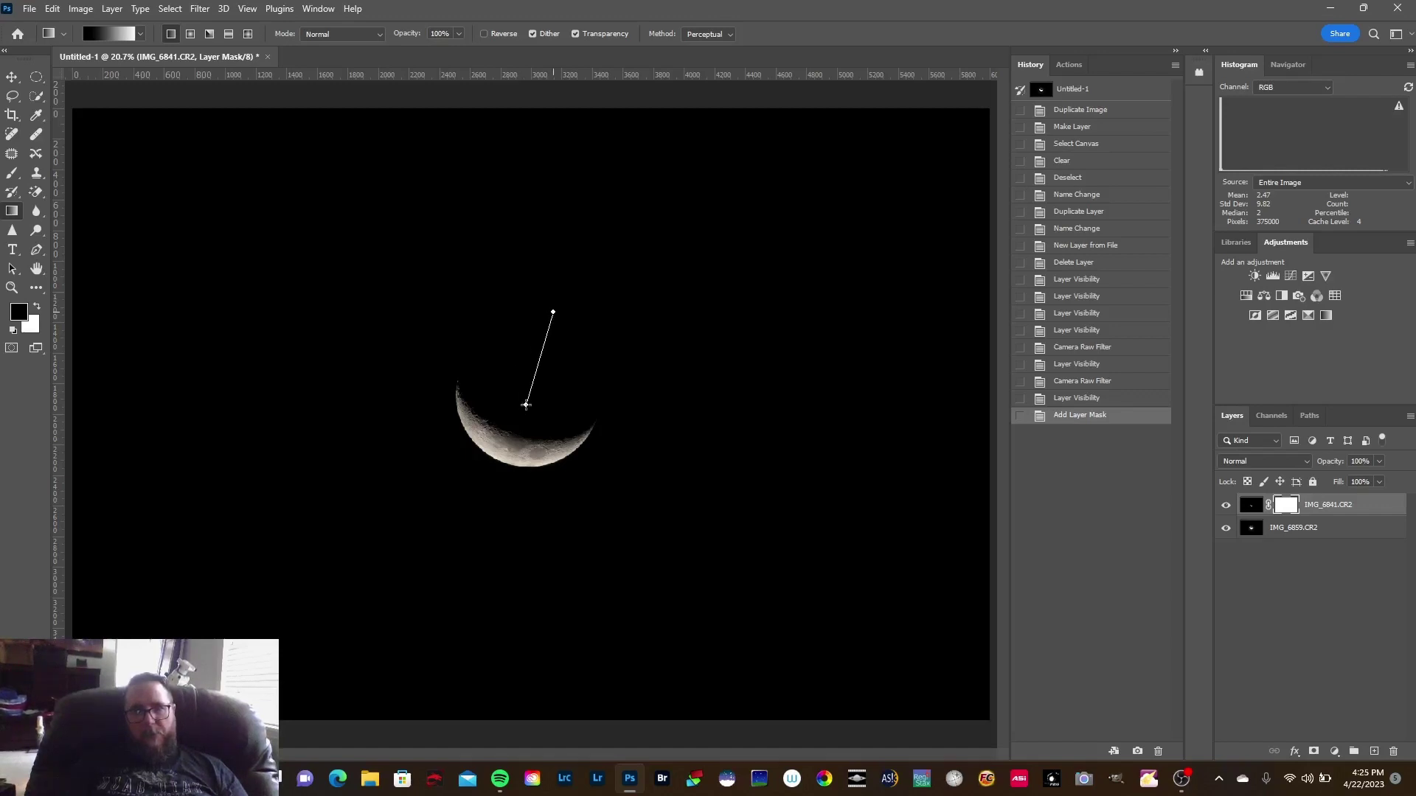
pyautogui.moveTo(526, 404); pyautogui.dragTo(525, 404)
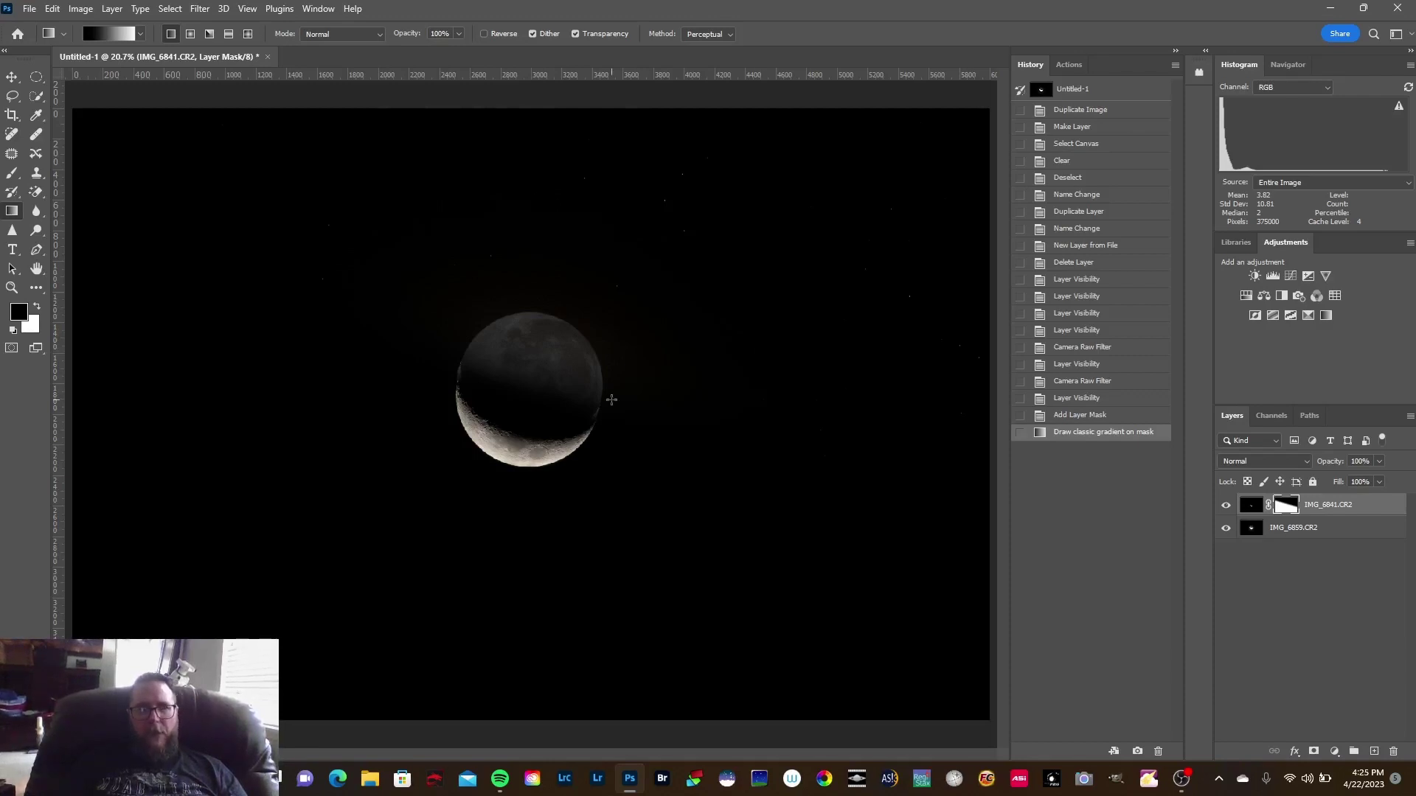
# Undo the mask gradient and redraw it twice, trying higher and longer start points
pyautogui.click(52, 9)
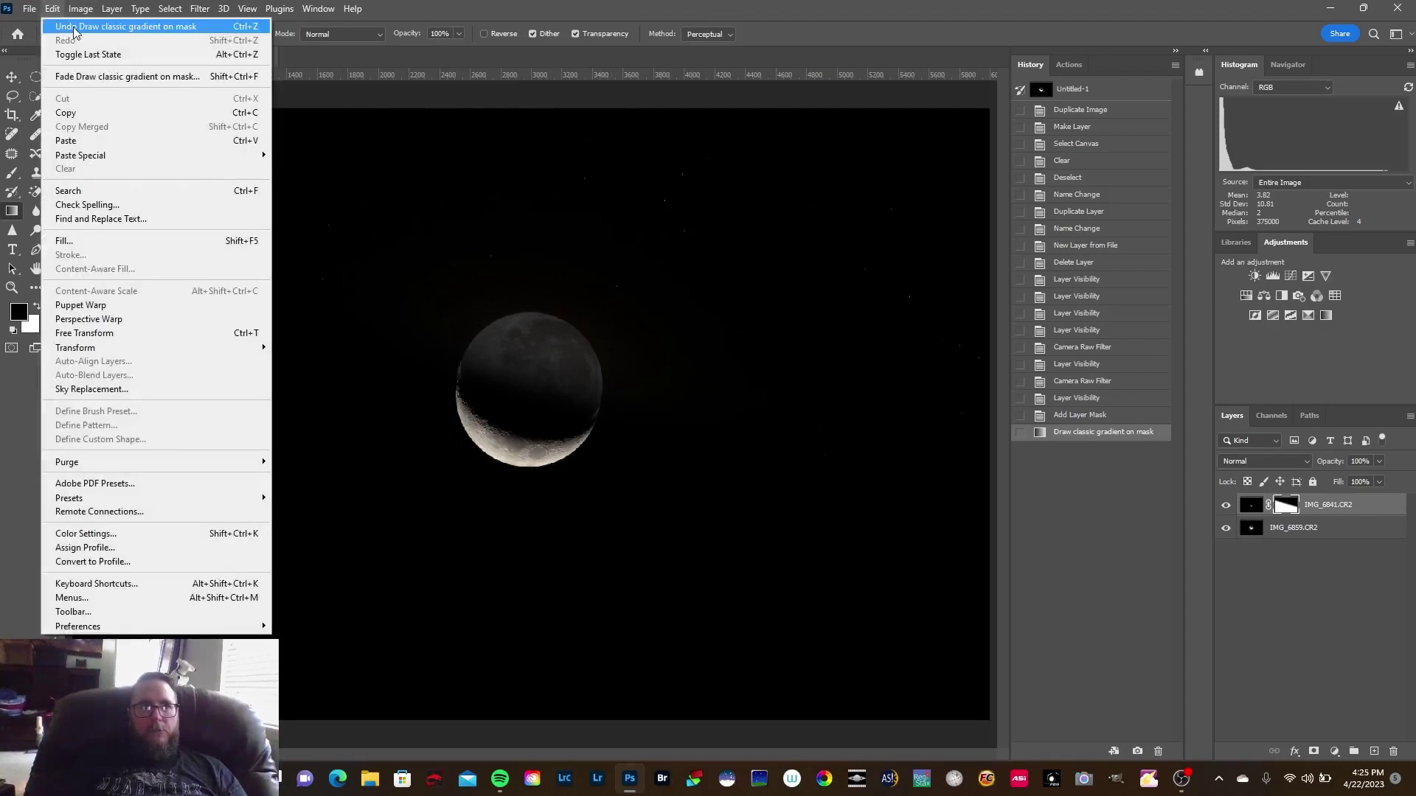
pyautogui.click(74, 29)
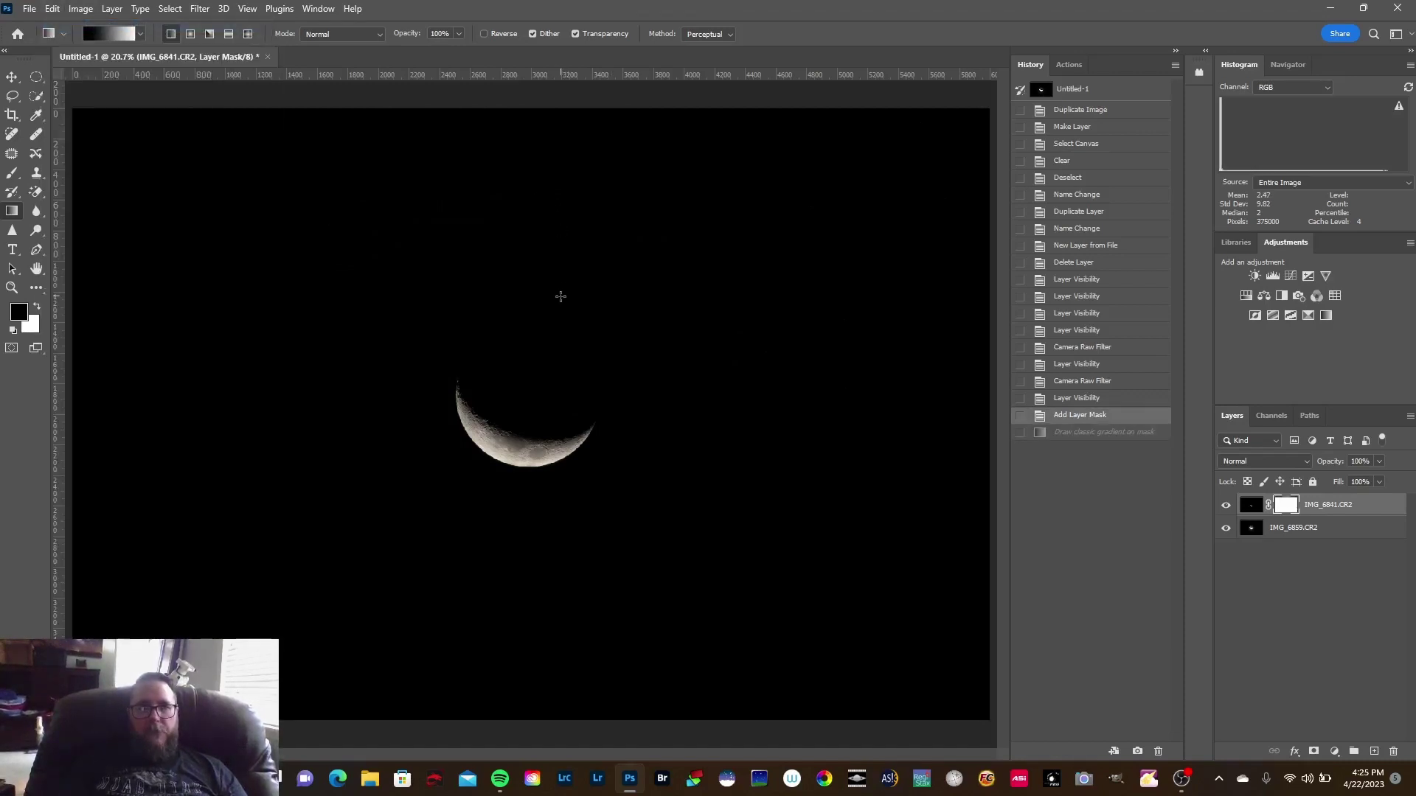
pyautogui.moveTo(604, 154)
pyautogui.mouseDown()
pyautogui.moveTo(544, 414)
pyautogui.moveTo(544, 362)
pyautogui.mouseUp()
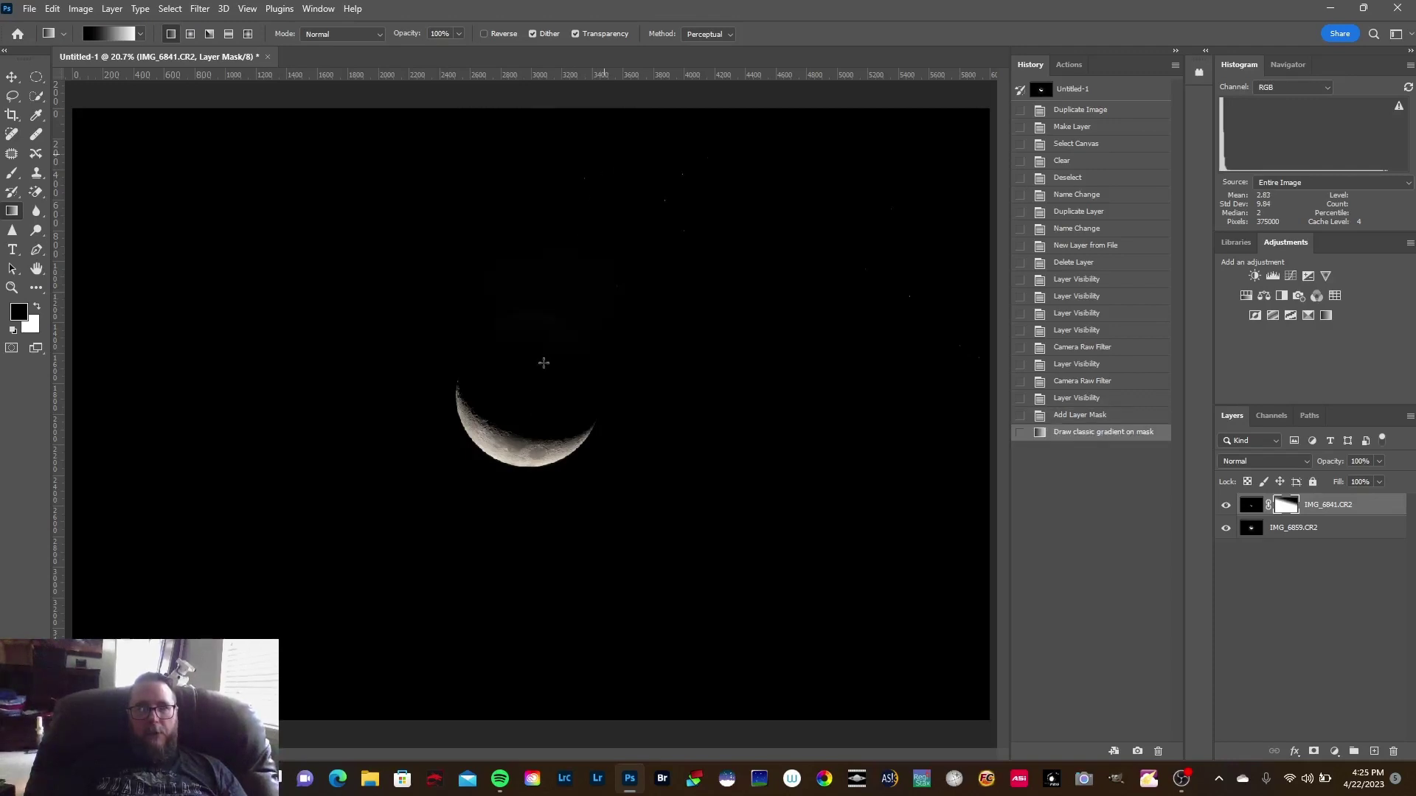
pyautogui.click(53, 10)
pyautogui.click(71, 28)
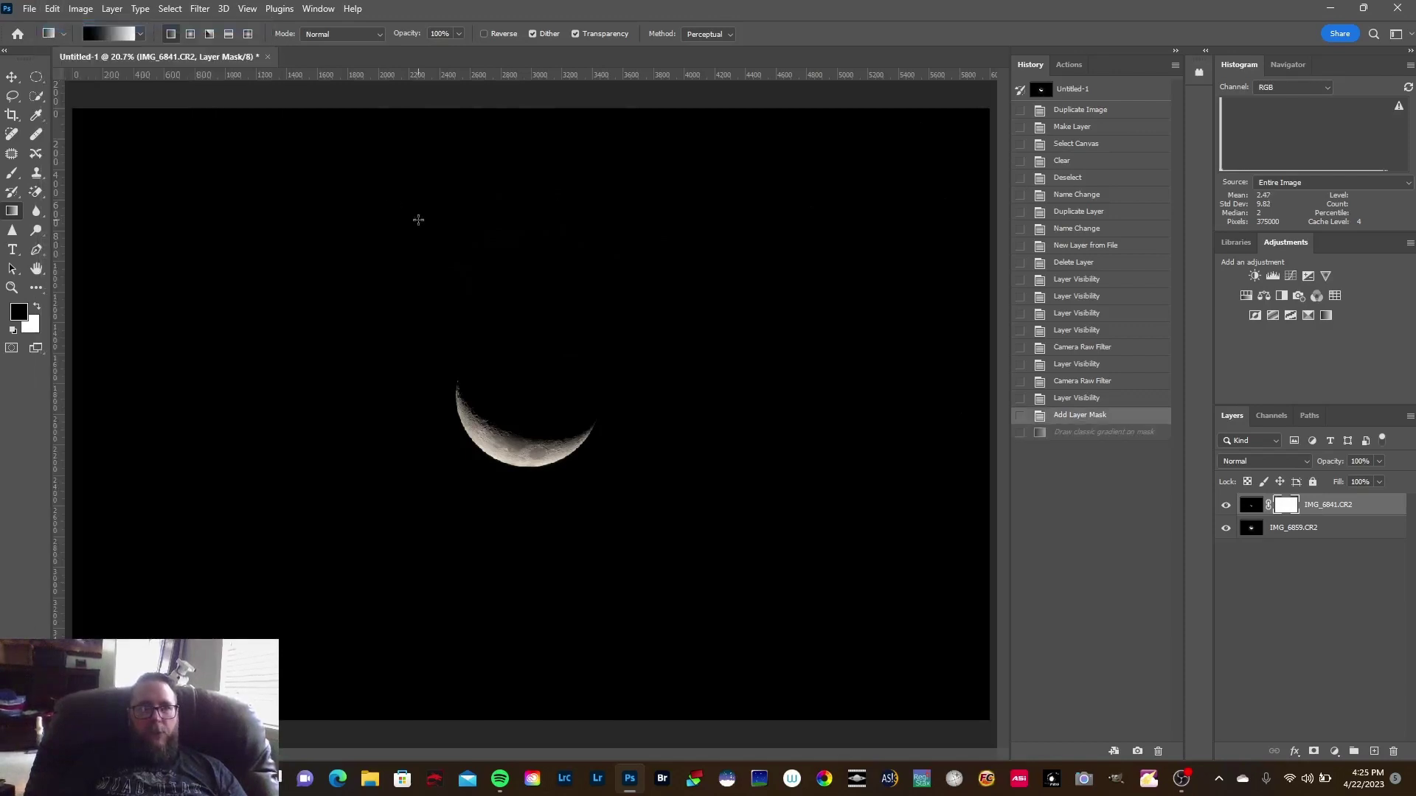
pyautogui.moveTo(551, 334); pyautogui.dragTo(497, 500)
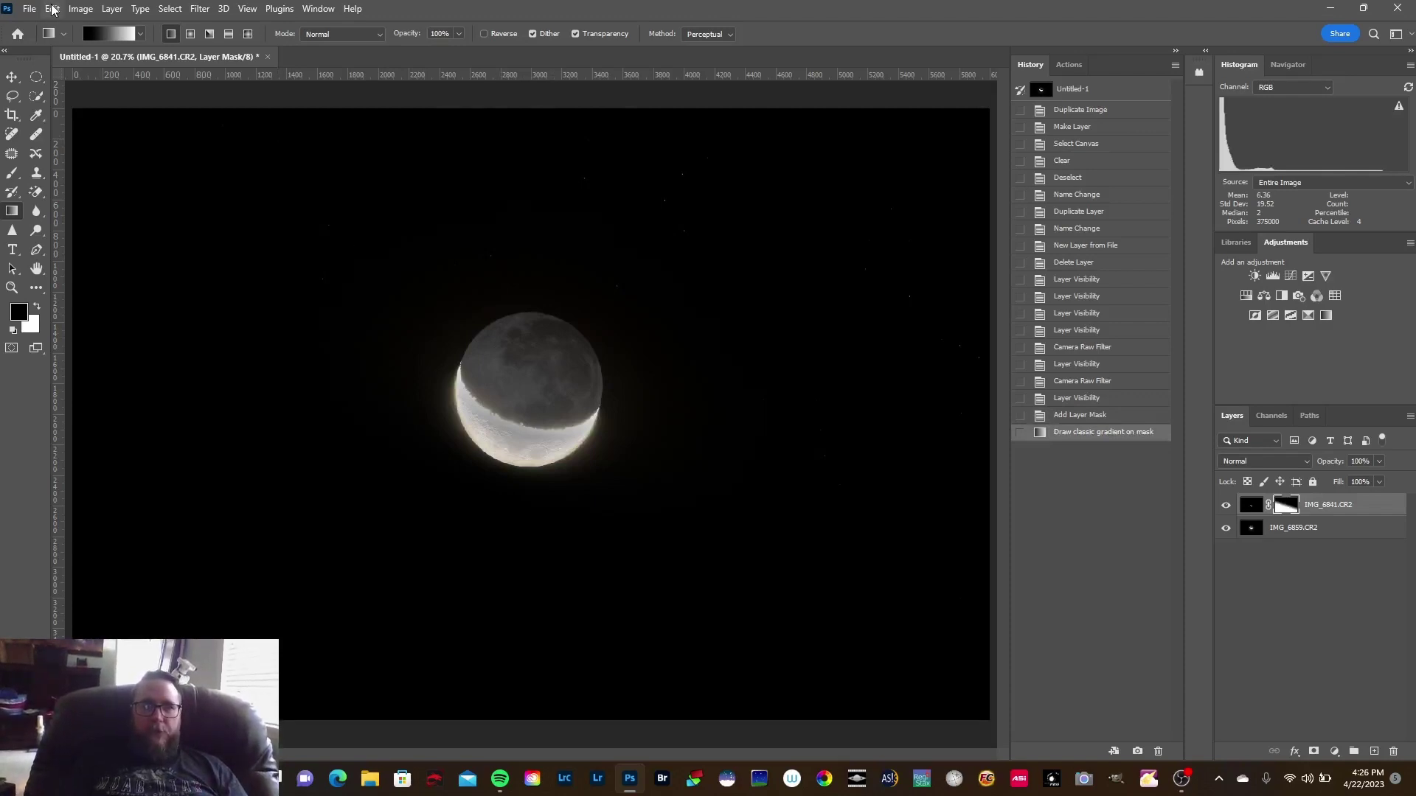
# Undo and redraw the gradient twice more, finally ending at the moon's upper edge
pyautogui.click(54, 10)
pyautogui.click(64, 31)
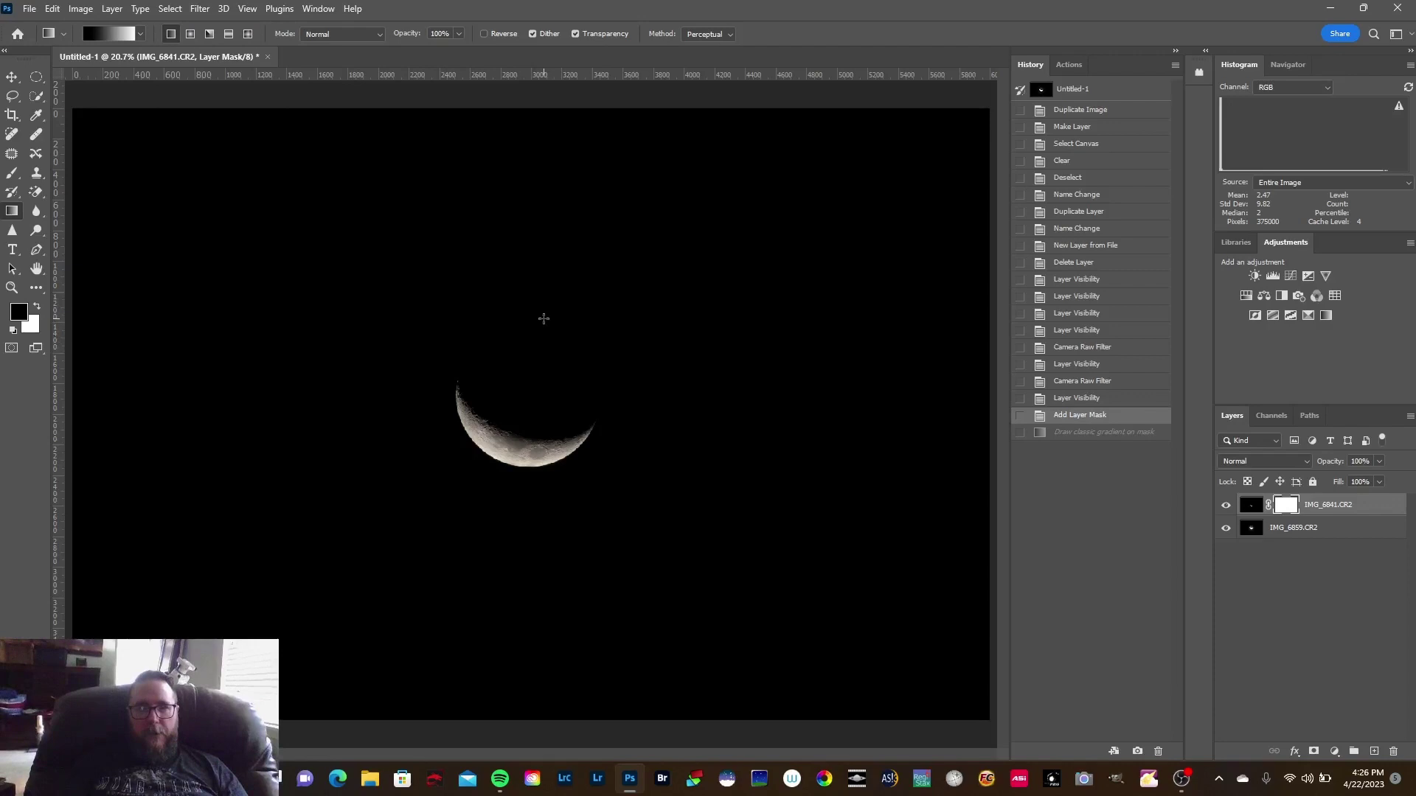
pyautogui.moveTo(543, 318); pyautogui.dragTo(520, 404)
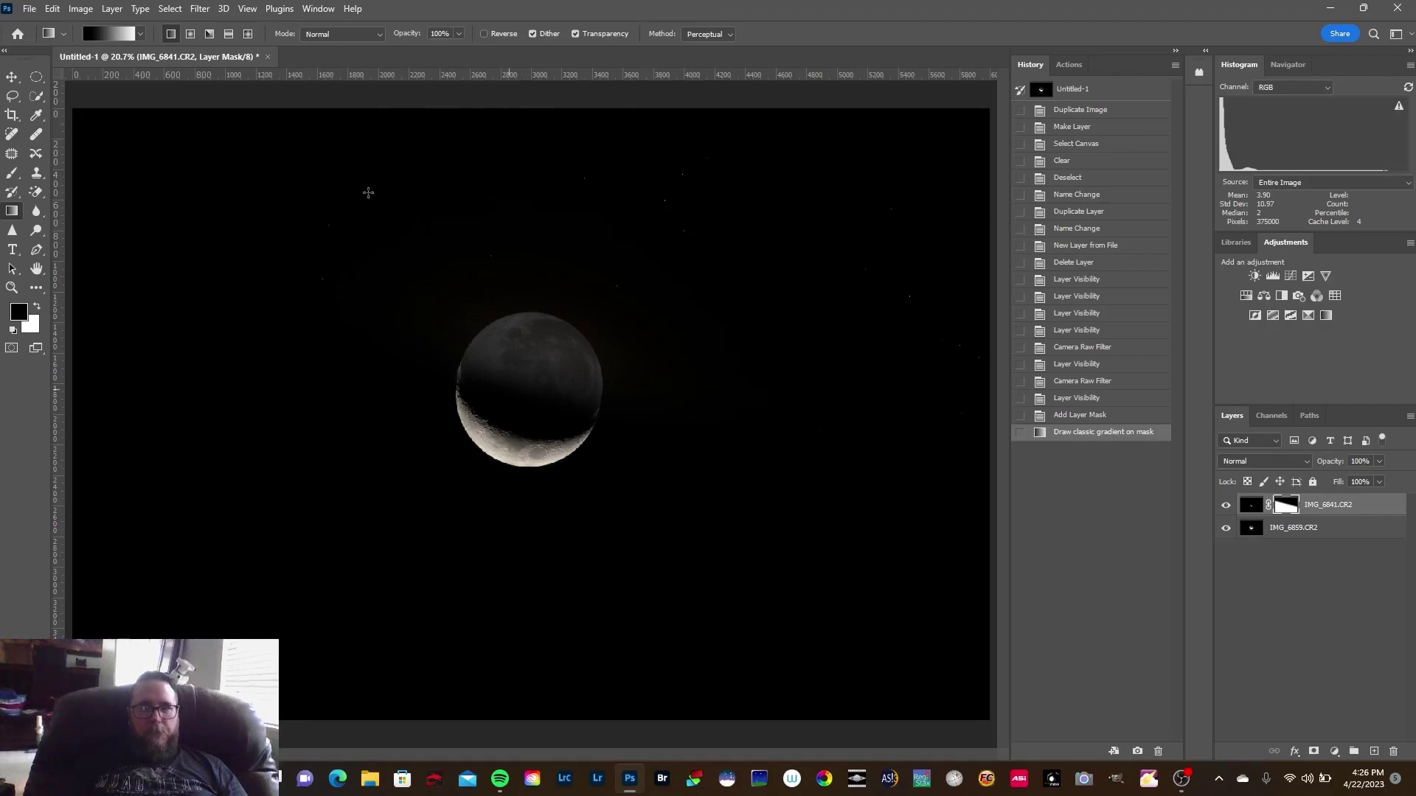
pyautogui.click(52, 9)
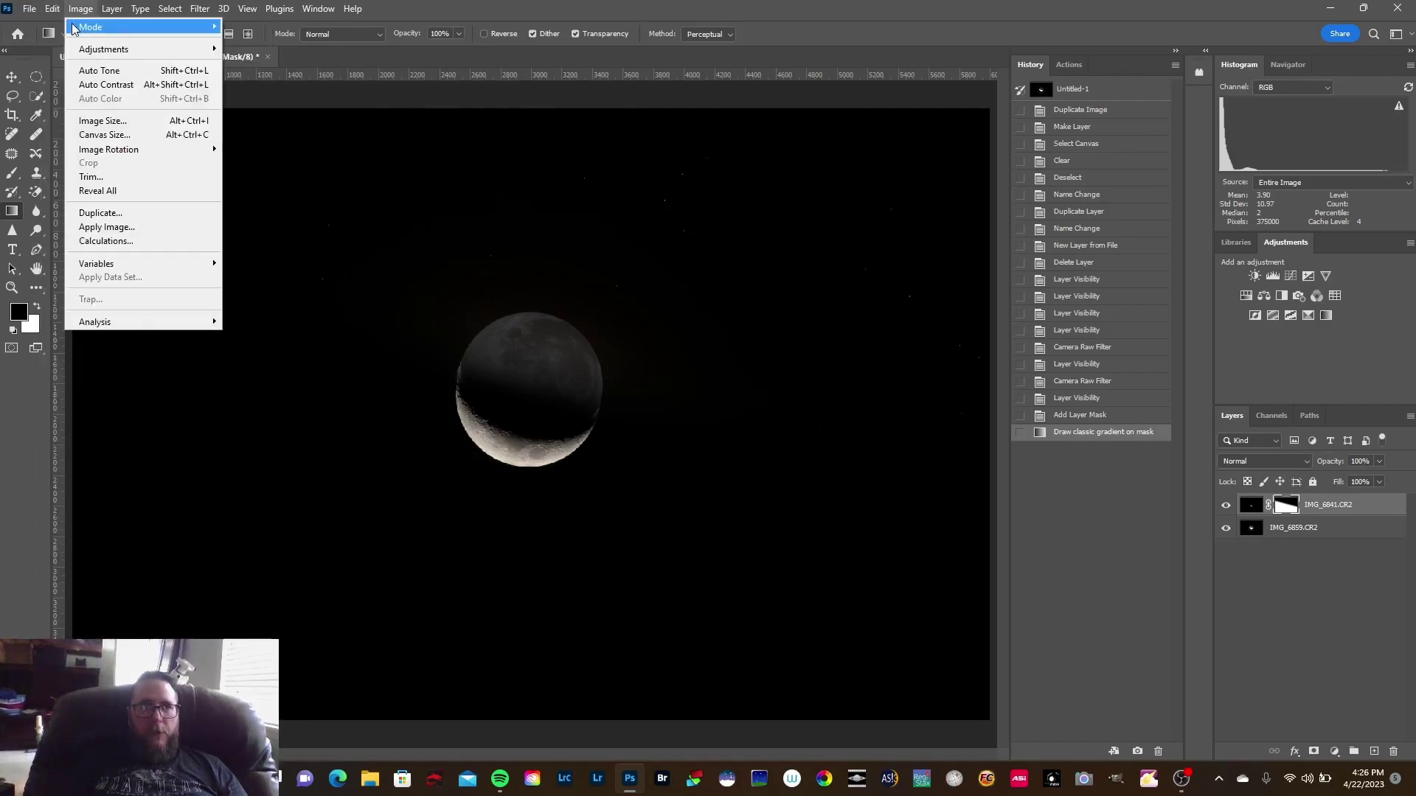
pyautogui.click(69, 27)
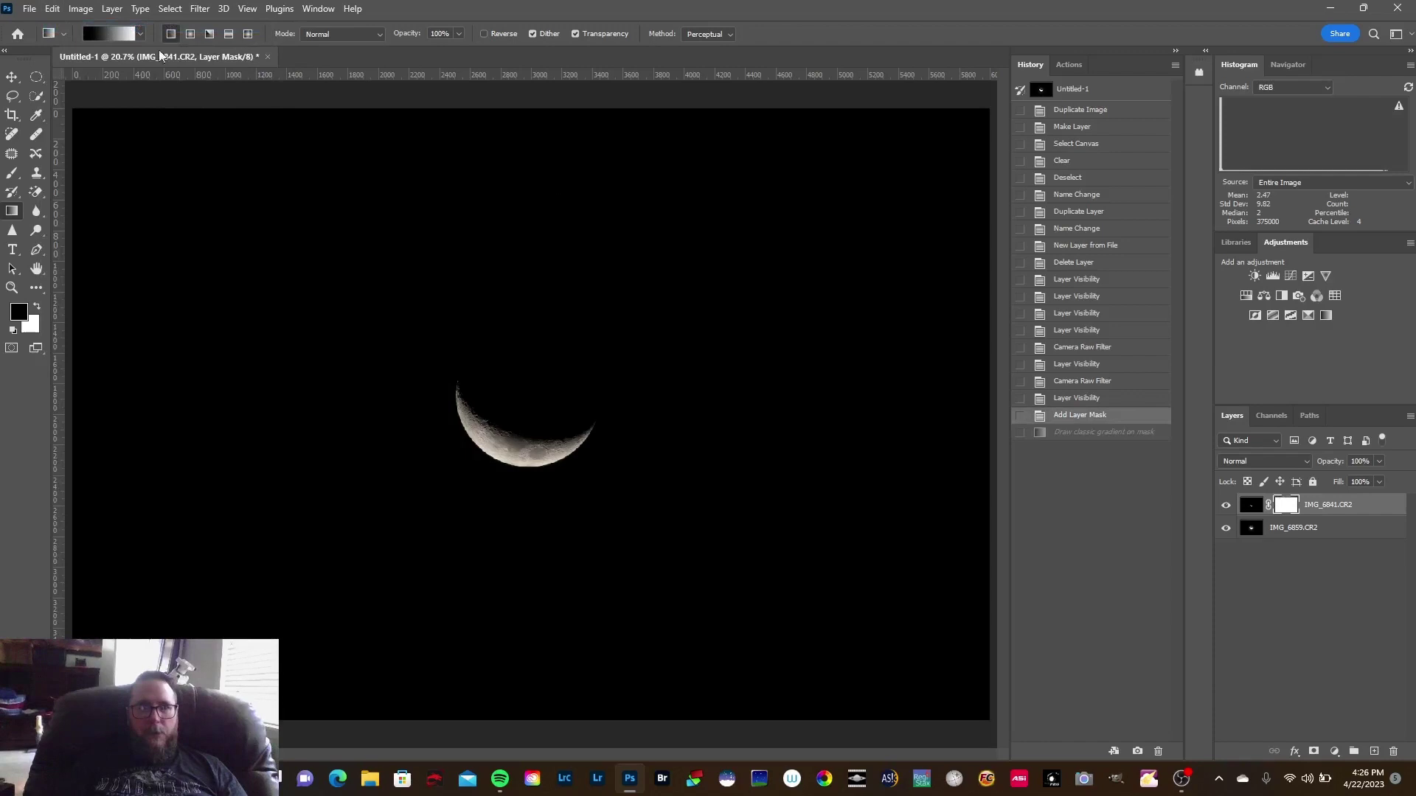
pyautogui.moveTo(558, 270); pyautogui.dragTo(526, 394)
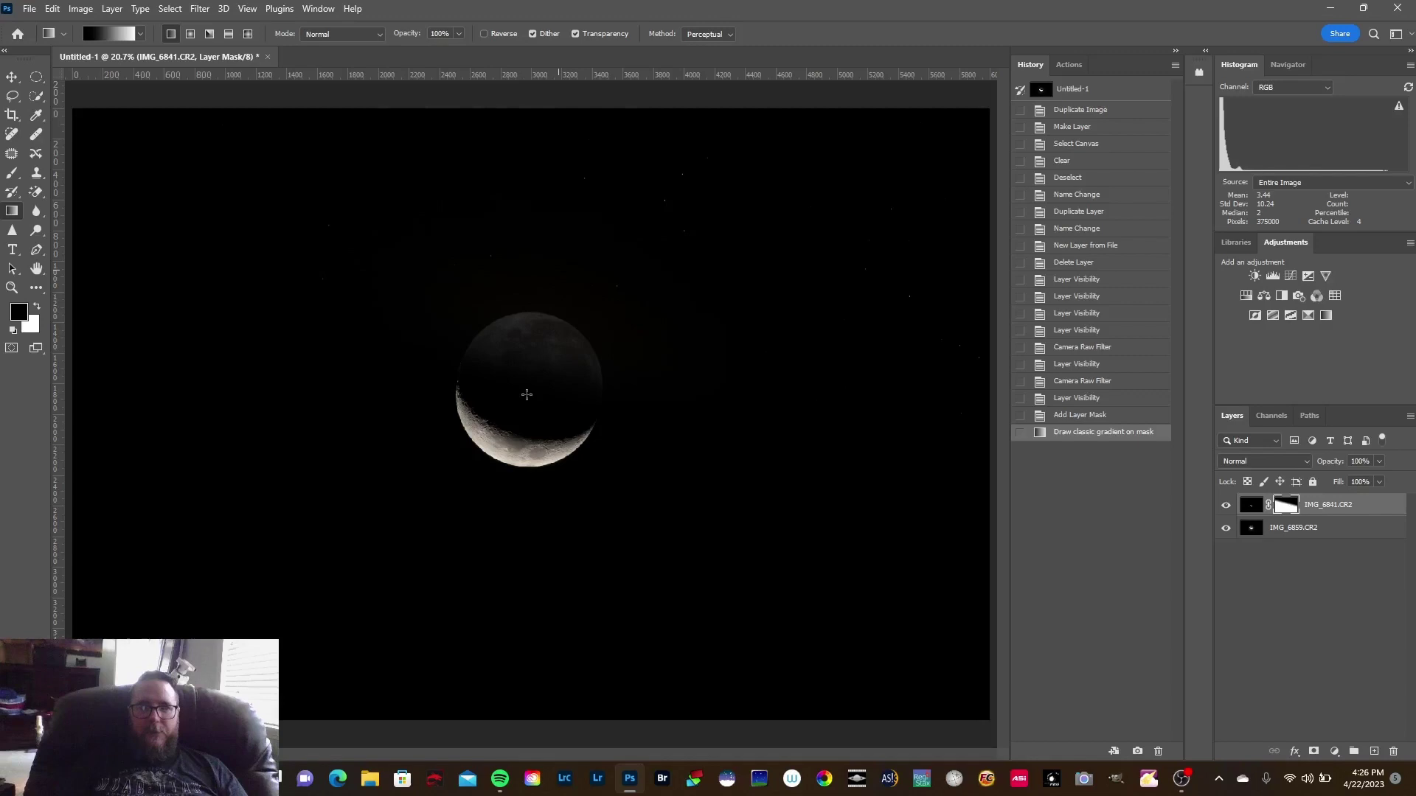
# Undo the gradient and draw the final soft mask gradient from above the moon onto it
pyautogui.click(53, 9)
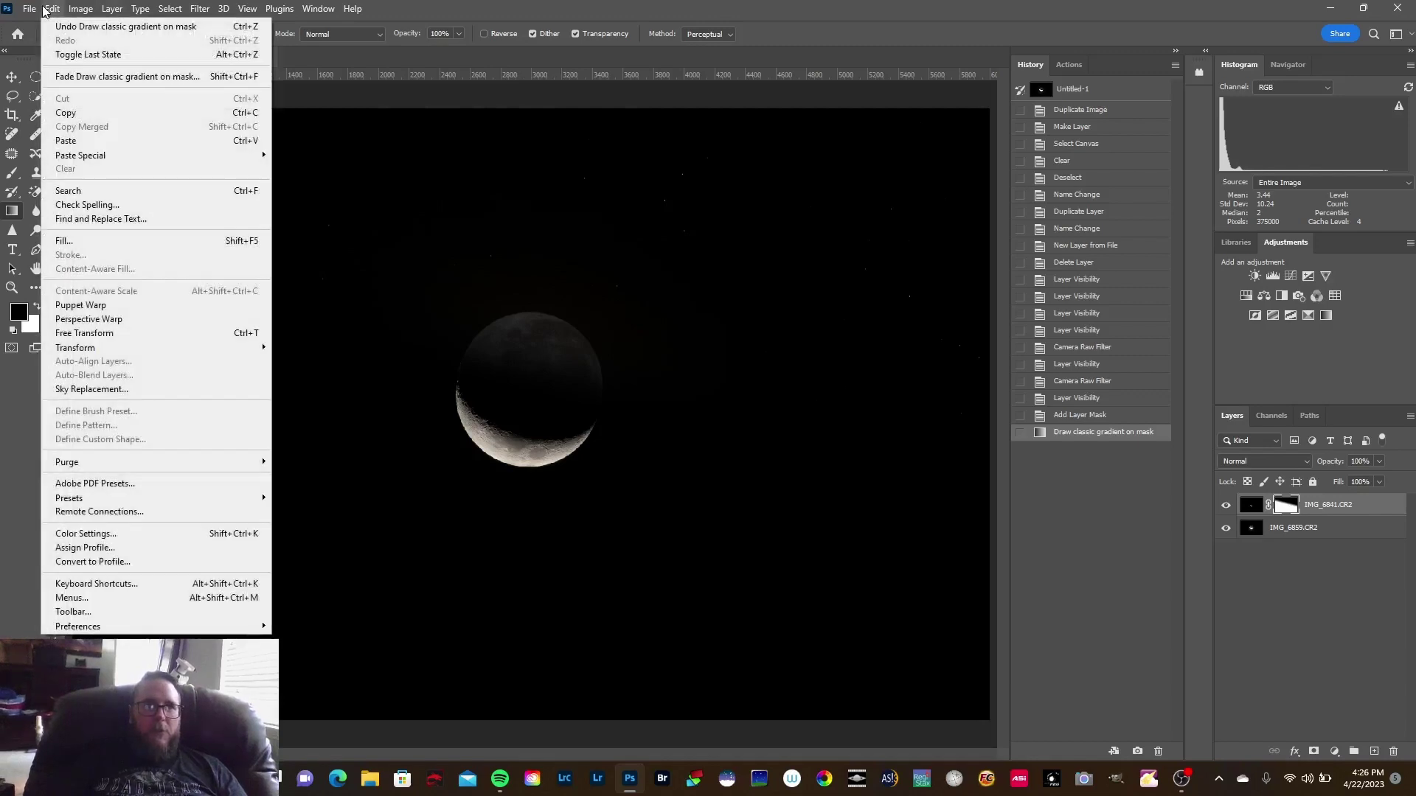
pyautogui.click(73, 27)
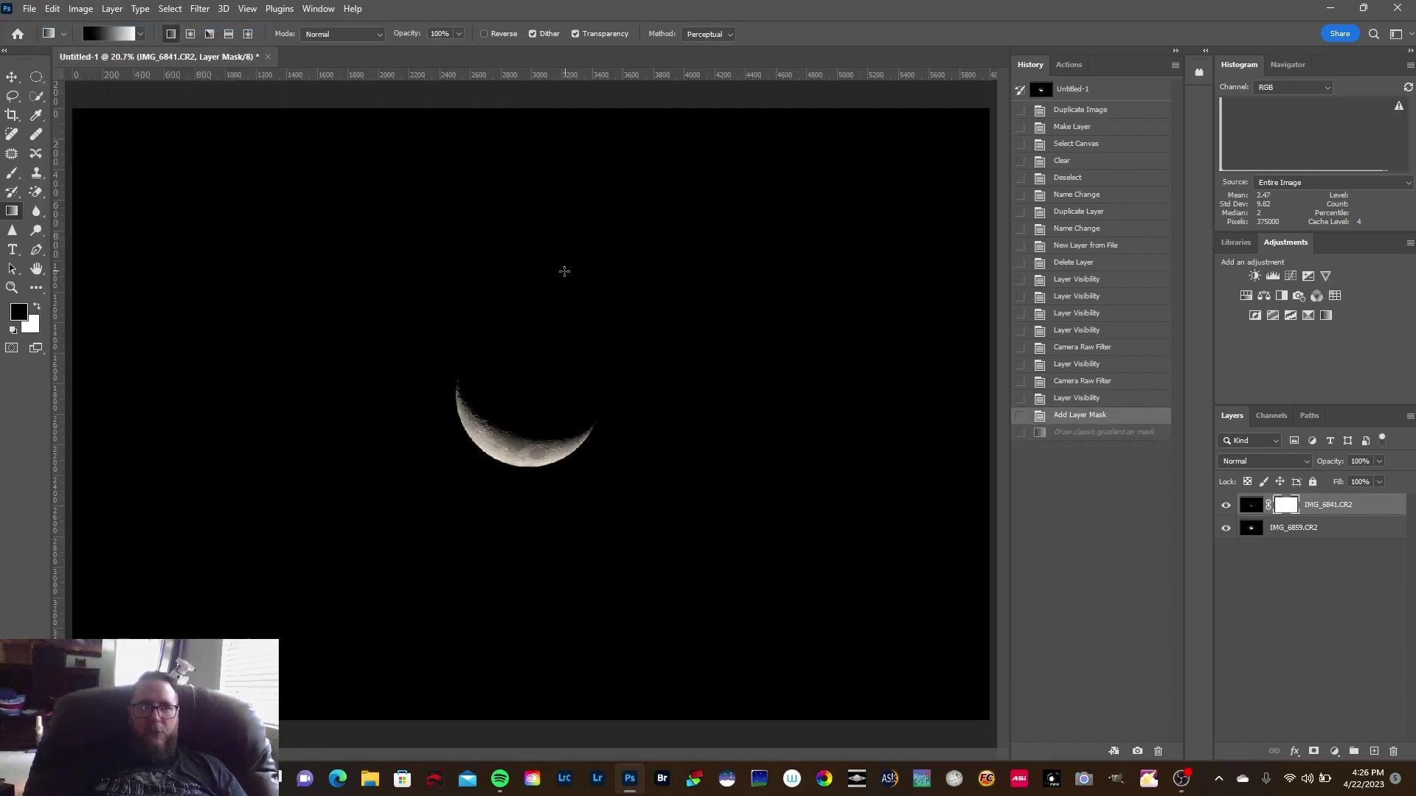
pyautogui.moveTo(564, 278); pyautogui.dragTo(524, 402)
pyautogui.press('Escape')
pyautogui.click(62, 29)
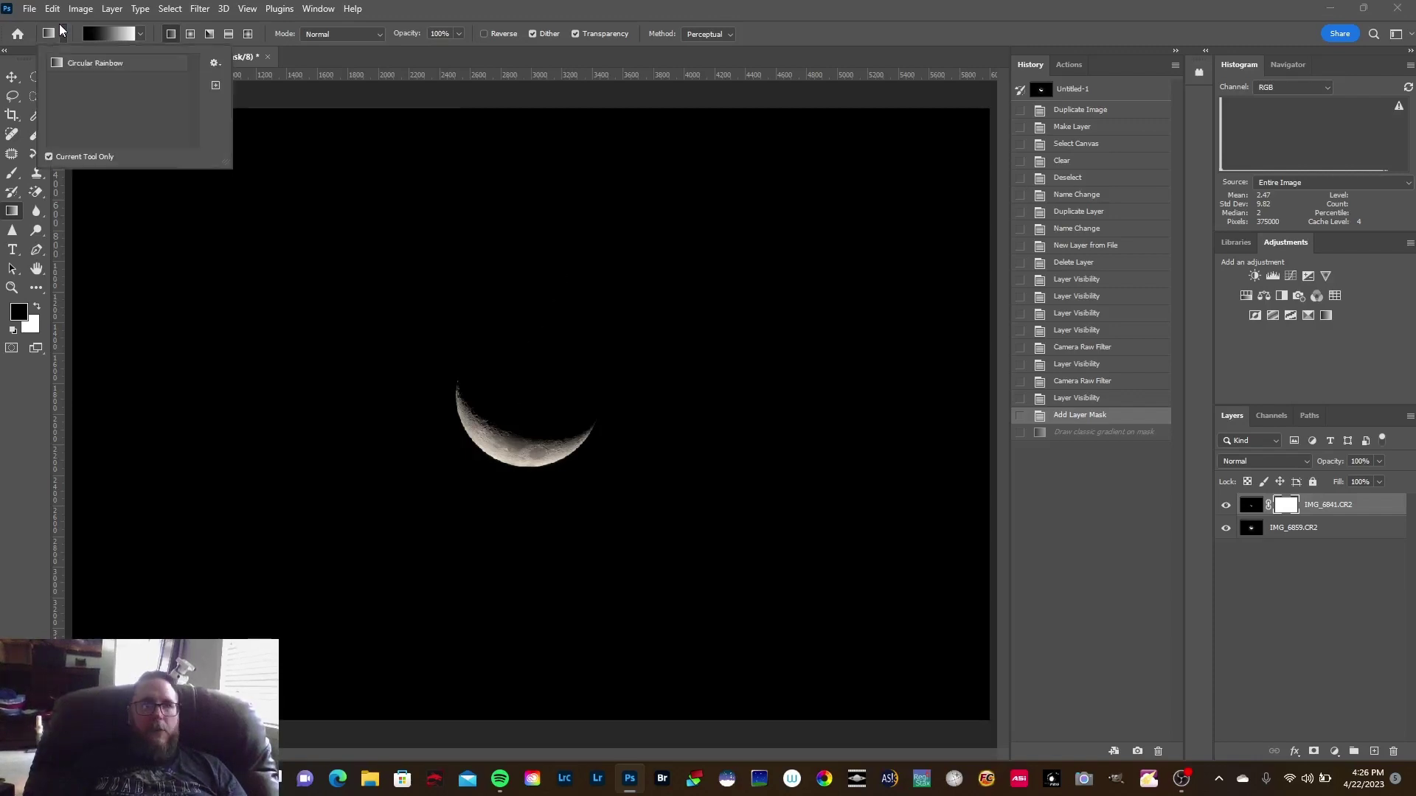
pyautogui.click(539, 251)
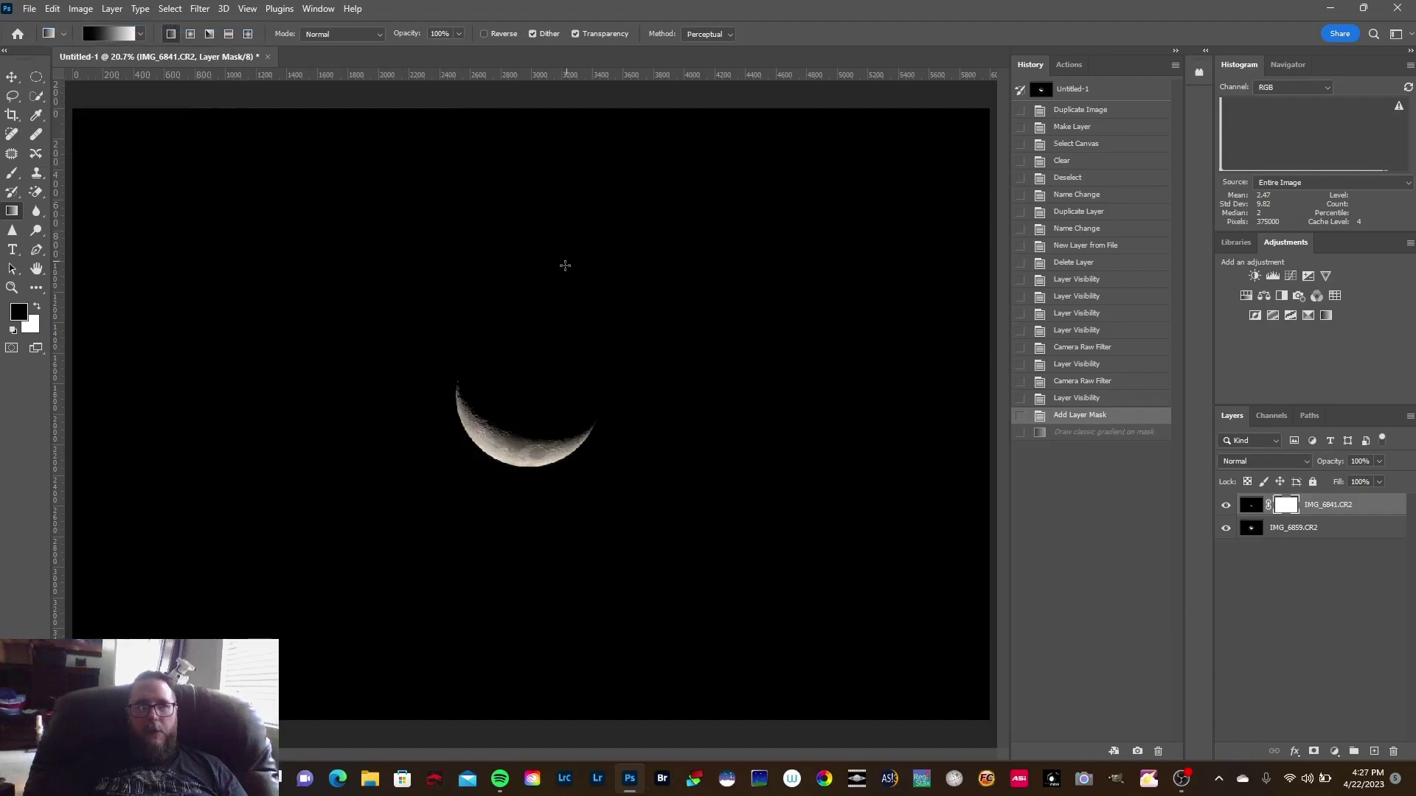
pyautogui.moveTo(566, 262); pyautogui.dragTo(524, 407)
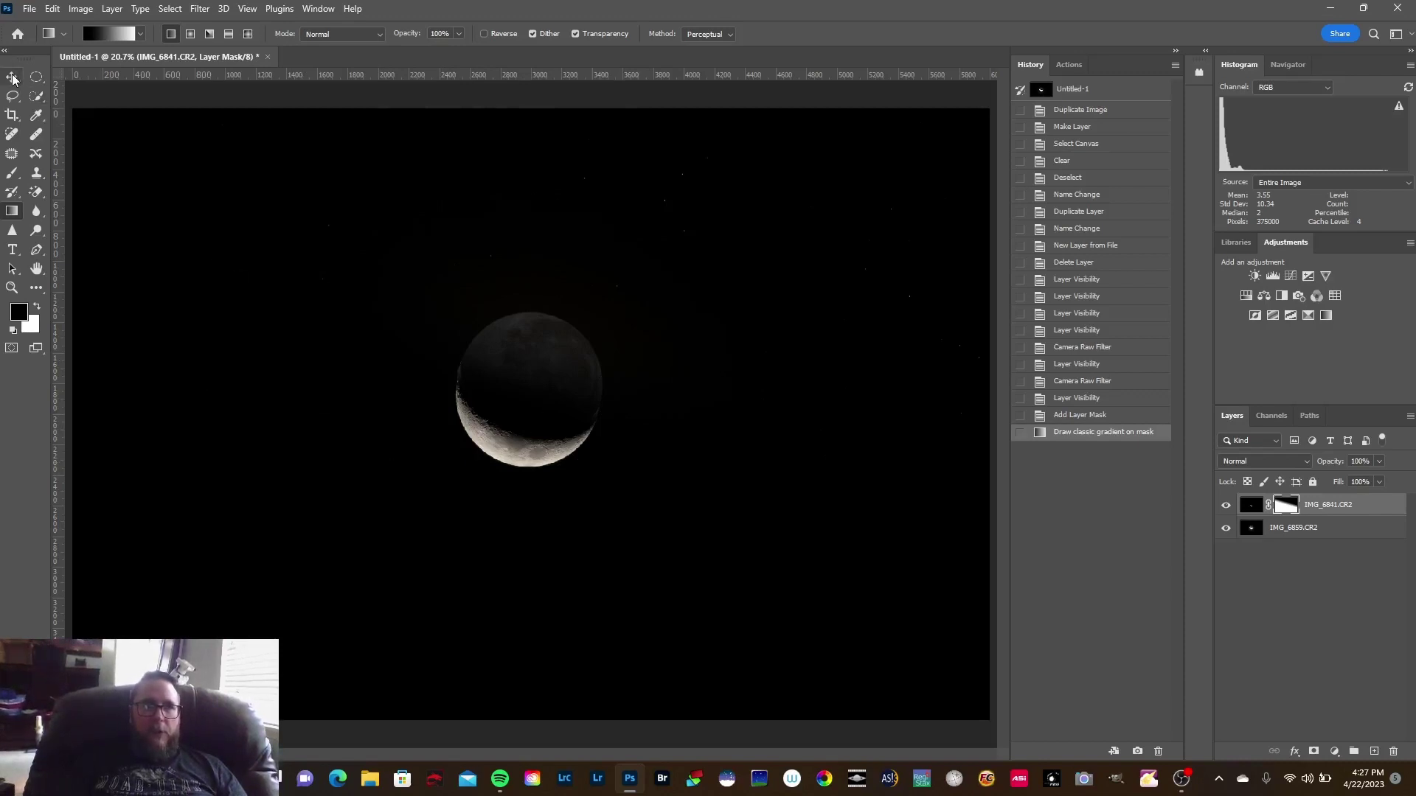
# Zoom in on the moon and set the top IMG_6841.CR2 layer's opacity to 57%
pyautogui.press('v')
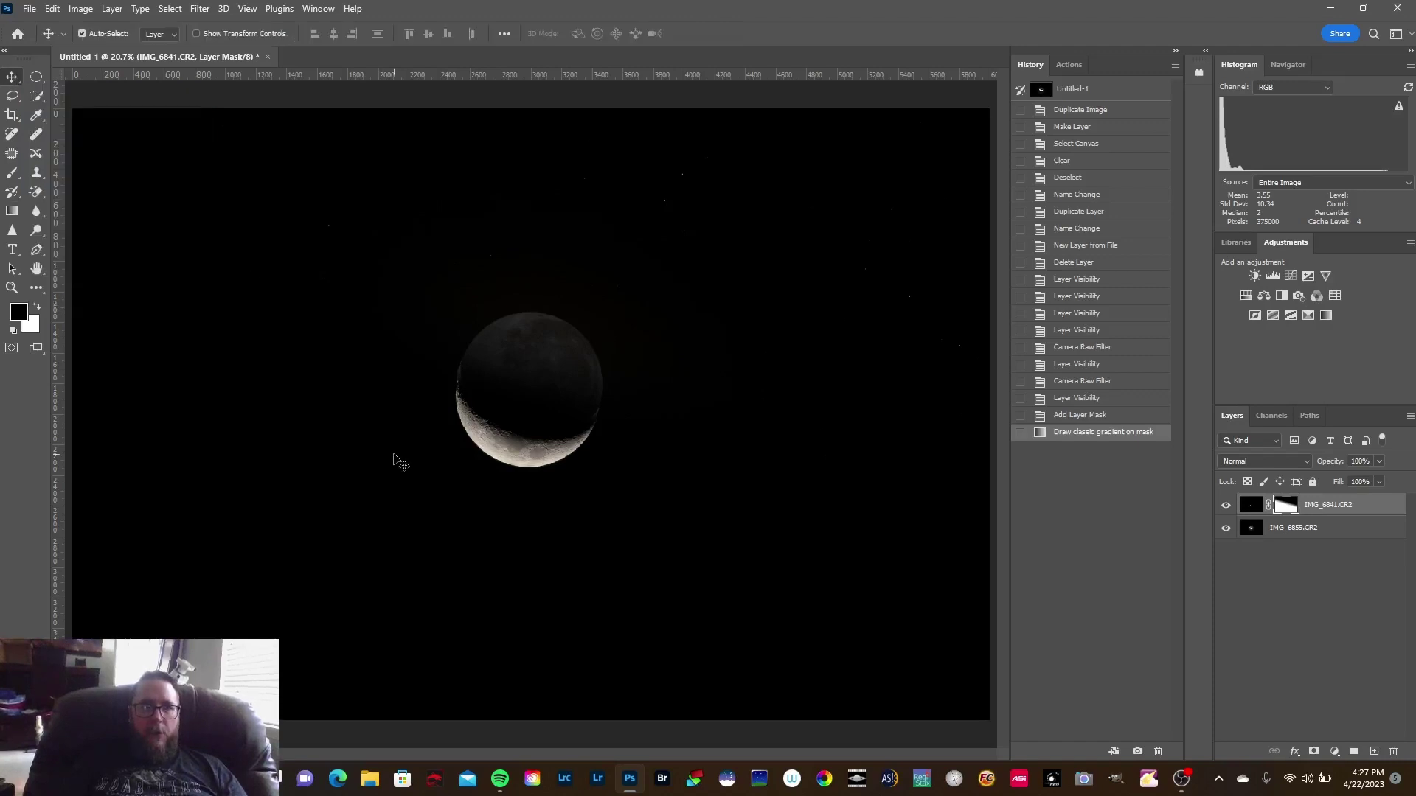
pyautogui.click(12, 287)
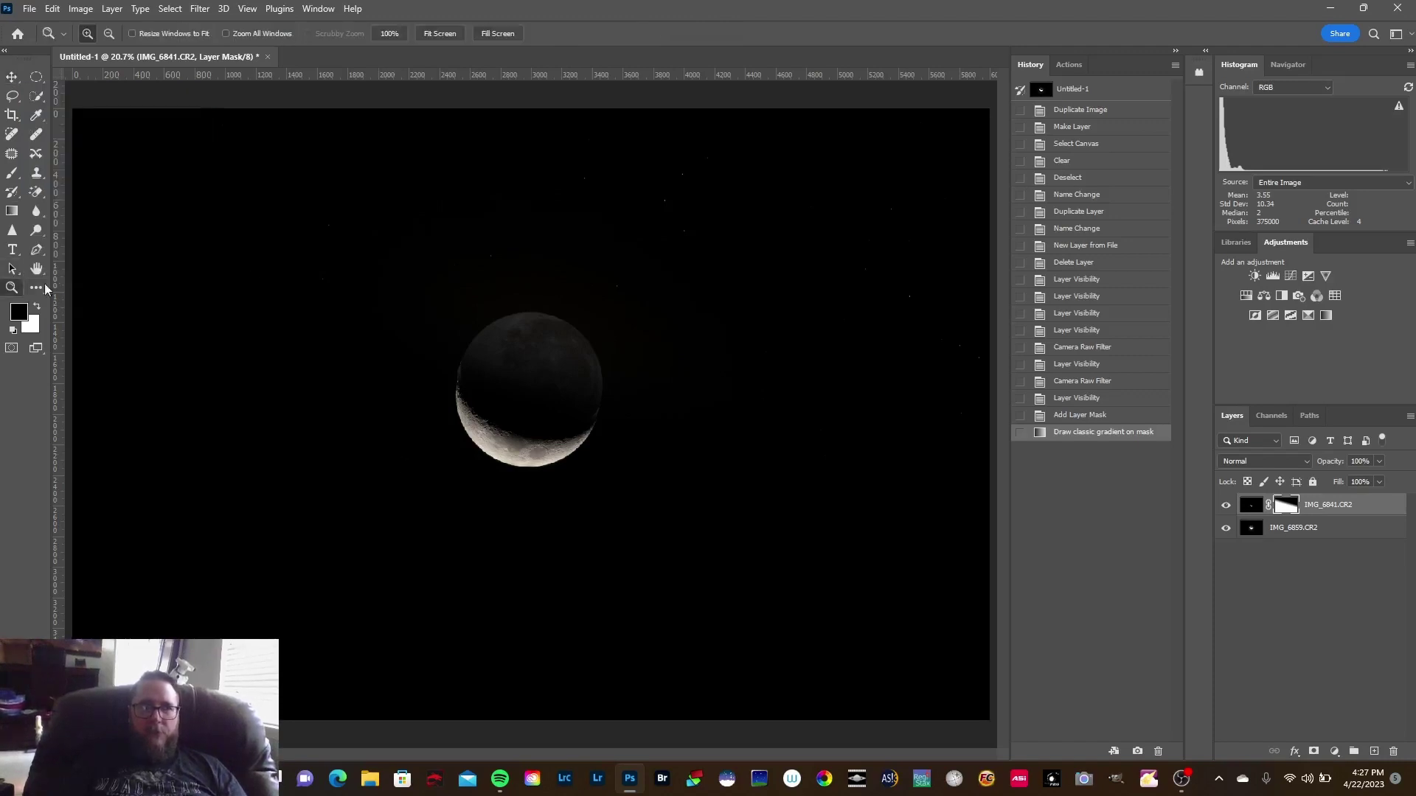
pyautogui.click(528, 397)
pyautogui.click(528, 397)
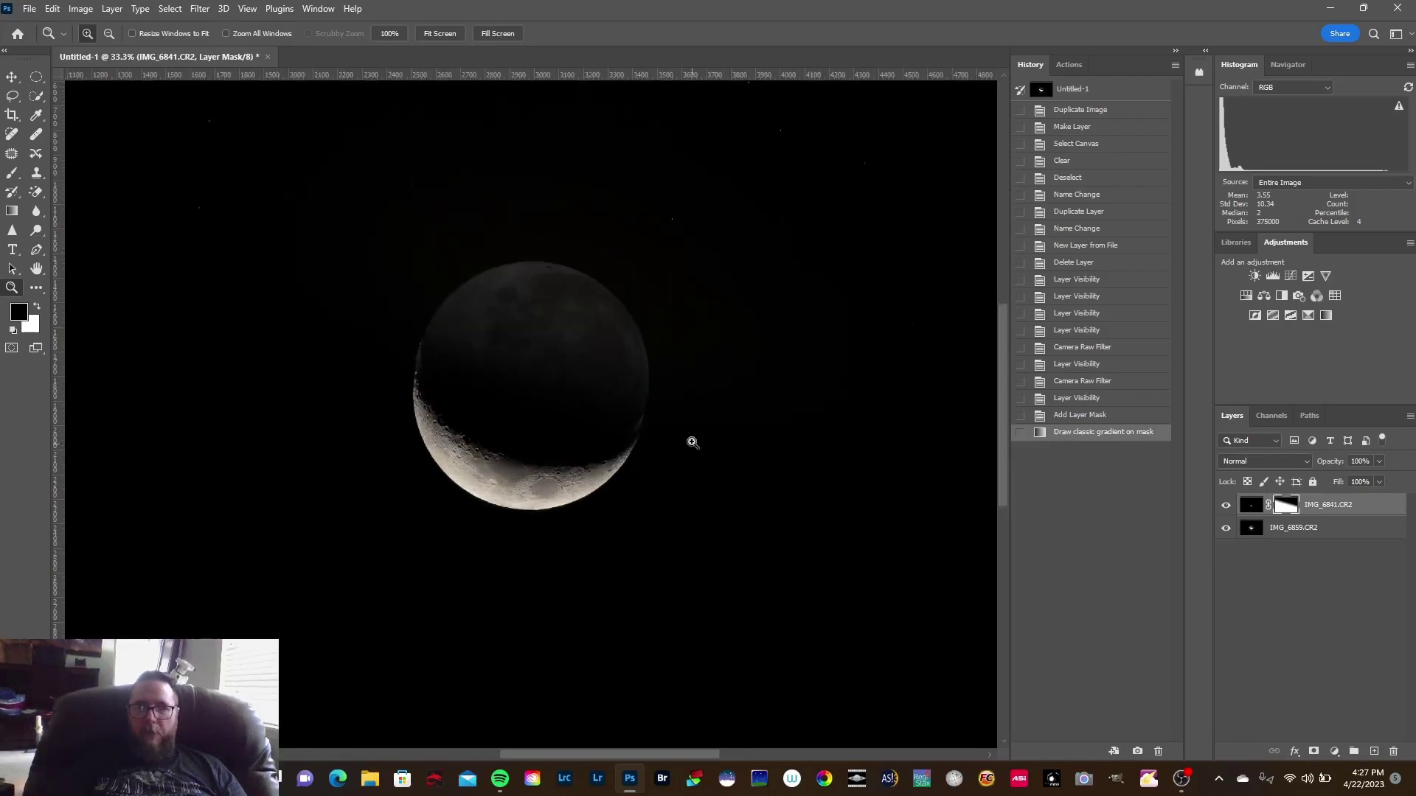
pyautogui.click(1379, 462)
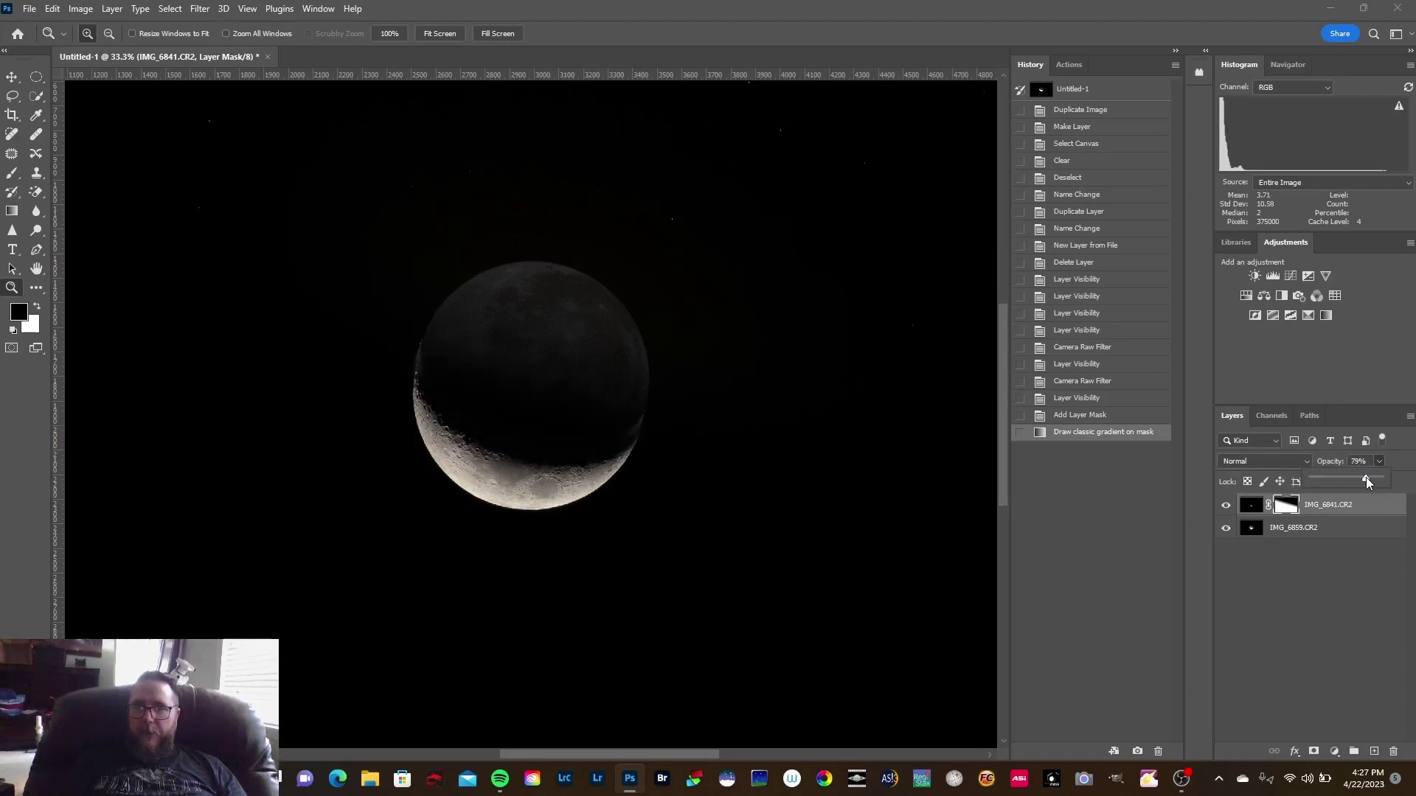
pyautogui.moveTo(1350, 480); pyautogui.dragTo(1348, 480)
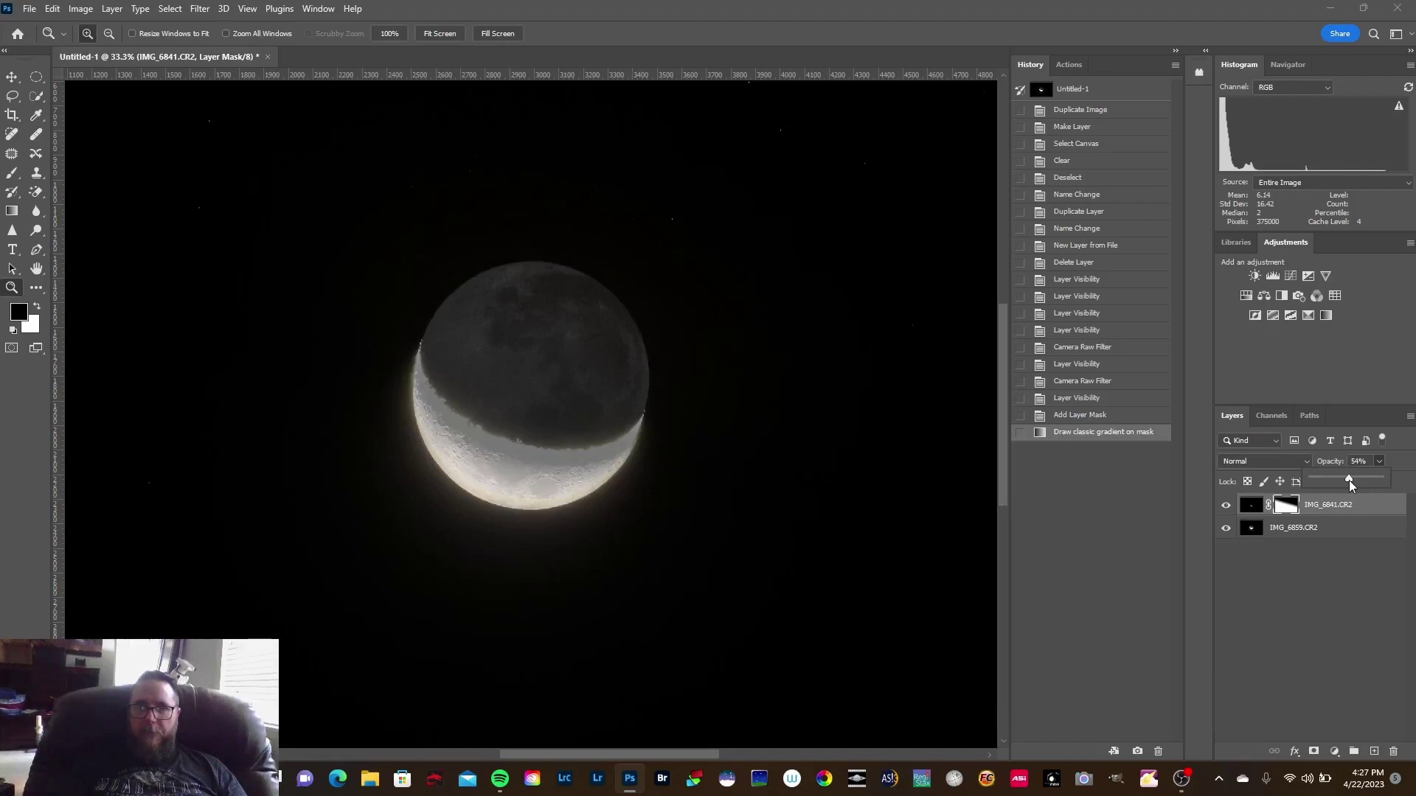
pyautogui.moveTo(1348, 480); pyautogui.dragTo(1351, 481)
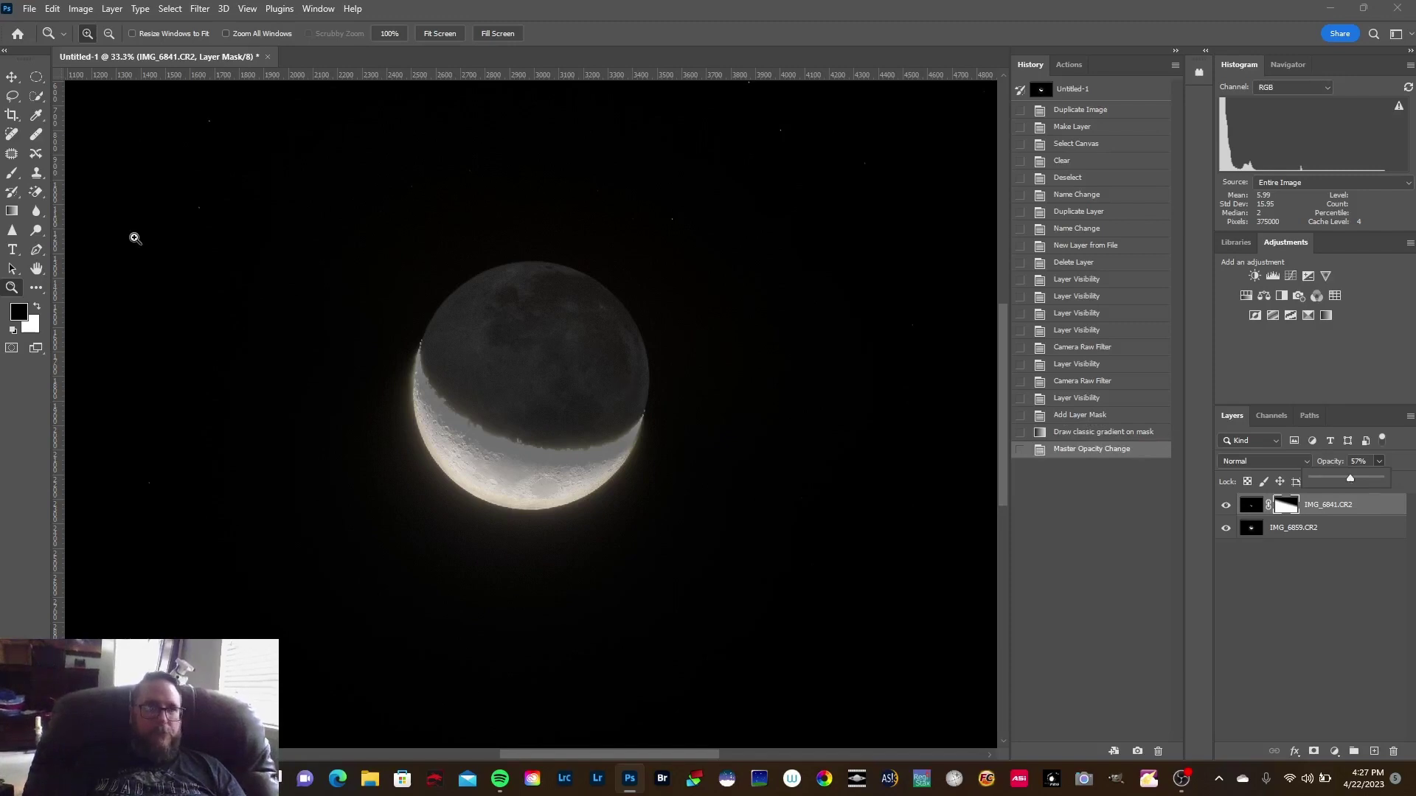
# Nudge the top moon layer left and several steps up toward alignment with the earthshine disc
pyautogui.click(12, 76)
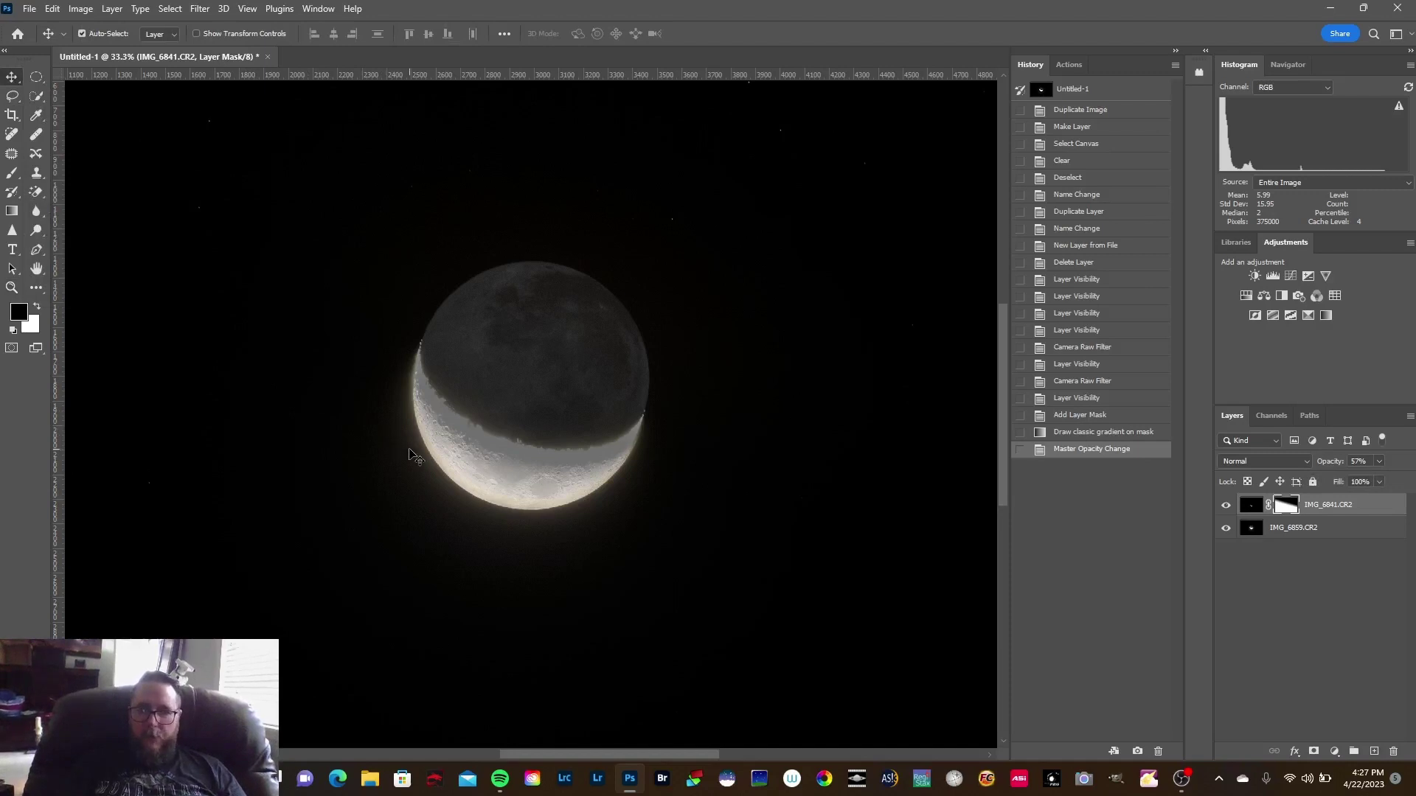
pyautogui.press('Left')
pyautogui.press('Up')
pyautogui.press('Up')
pyautogui.press('Up')
pyautogui.press('Up')
pyautogui.press('Up')
pyautogui.press('Up')
pyautogui.press('Up')
pyautogui.press('Up')
pyautogui.press('Up')
pyautogui.press('Up')
pyautogui.press('Up')
pyautogui.press('Up')
pyautogui.press('Up')
pyautogui.press('Up')
pyautogui.press('Up')
pyautogui.press('Up')
pyautogui.press('Up')
pyautogui.press('Up')
pyautogui.press('Up')
pyautogui.press('Up')
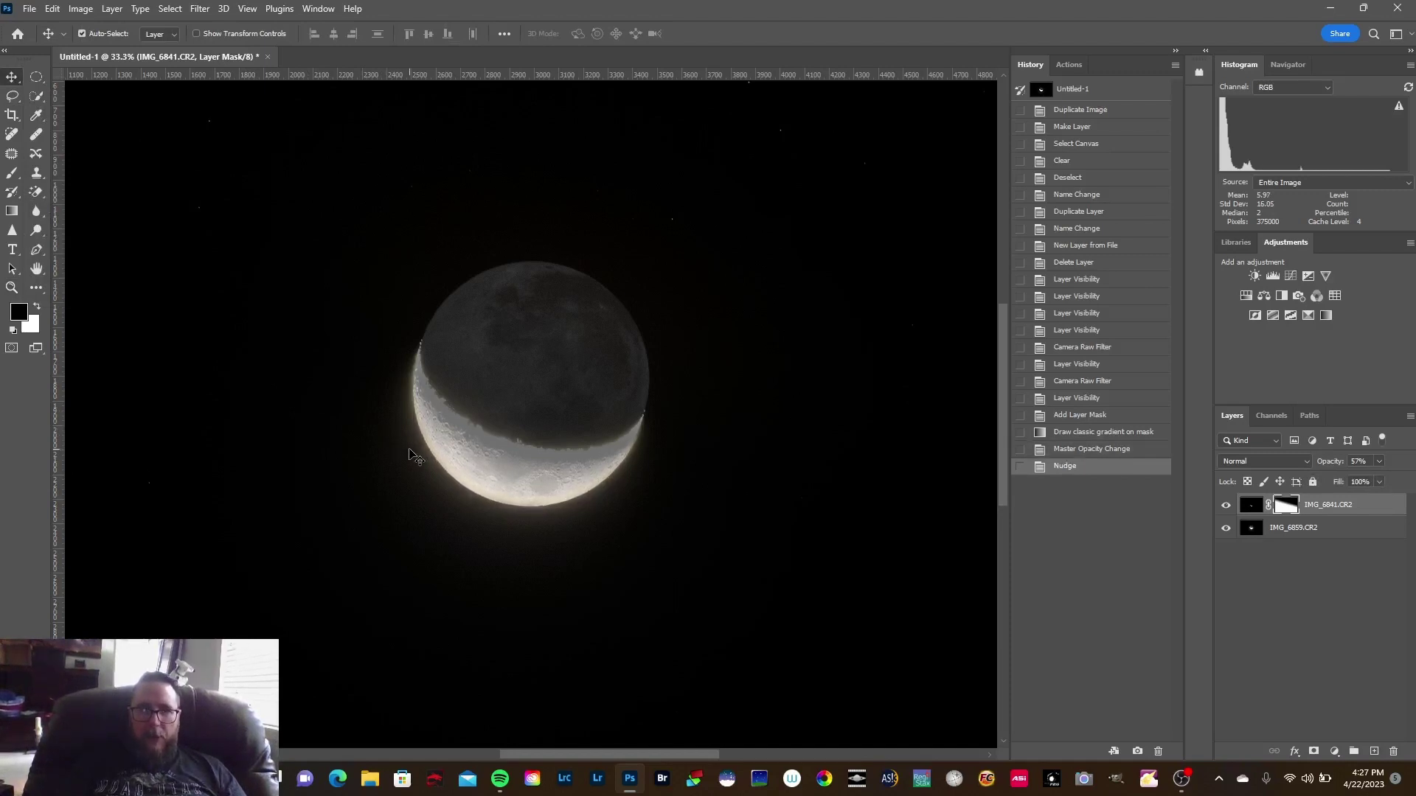
pyautogui.press('Up')
pyautogui.press('Up')
pyautogui.press('Up')
pyautogui.press('Up')
pyautogui.press('Up')
pyautogui.press('Up')
pyautogui.press('Up')
pyautogui.press('Up')
pyautogui.press('Up')
pyautogui.press('Up')
pyautogui.press('Up')
pyautogui.press('Up')
pyautogui.press('Up')
pyautogui.press('Up')
pyautogui.press('Up')
pyautogui.press('Up')
pyautogui.press('Up')
pyautogui.press('Up')
pyautogui.press('Up')
pyautogui.press('Up')
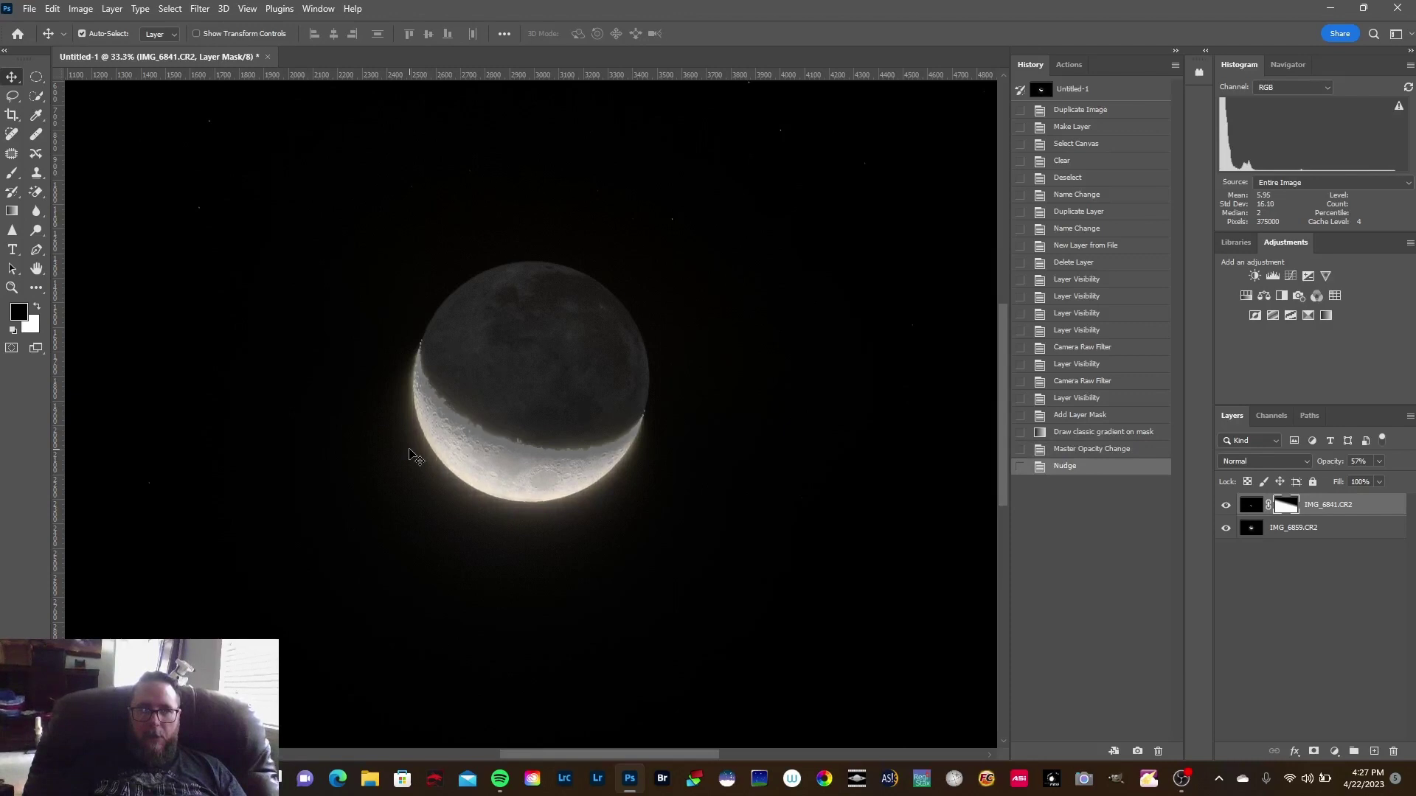
pyautogui.press('Up')
pyautogui.press('Up')
pyautogui.press('Up')
pyautogui.press('Up')
pyautogui.press('Up')
pyautogui.press('Up')
pyautogui.press('Up')
pyautogui.press('Up')
pyautogui.press('Up')
pyautogui.press('Up')
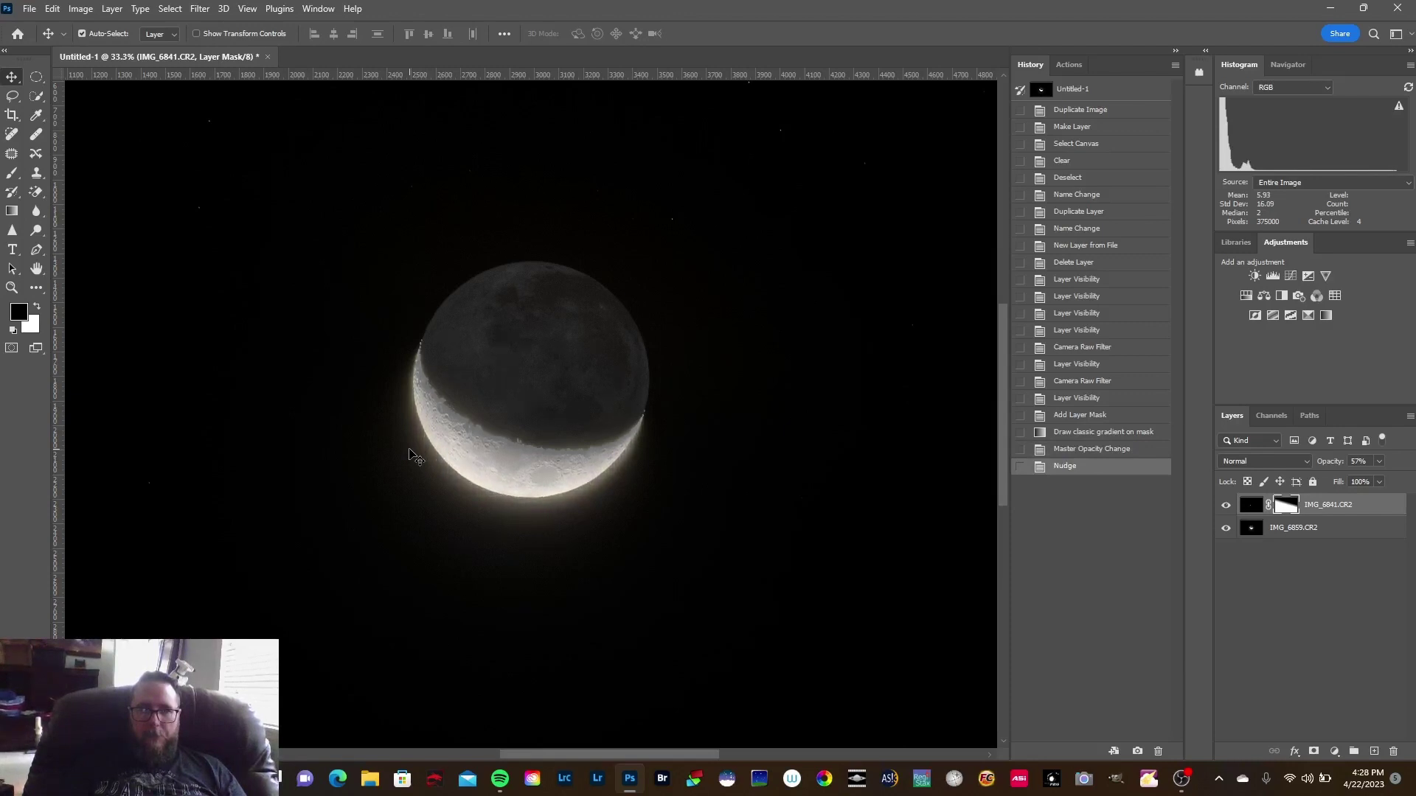
pyautogui.press('Up')
pyautogui.press('Up')
pyautogui.press('Up')
pyautogui.press('Up')
pyautogui.press('Up')
pyautogui.press('Up')
pyautogui.press('Up')
pyautogui.press('Up')
pyautogui.press('Up')
pyautogui.press('Up')
pyautogui.press('Up')
pyautogui.press('Up')
pyautogui.press('Up')
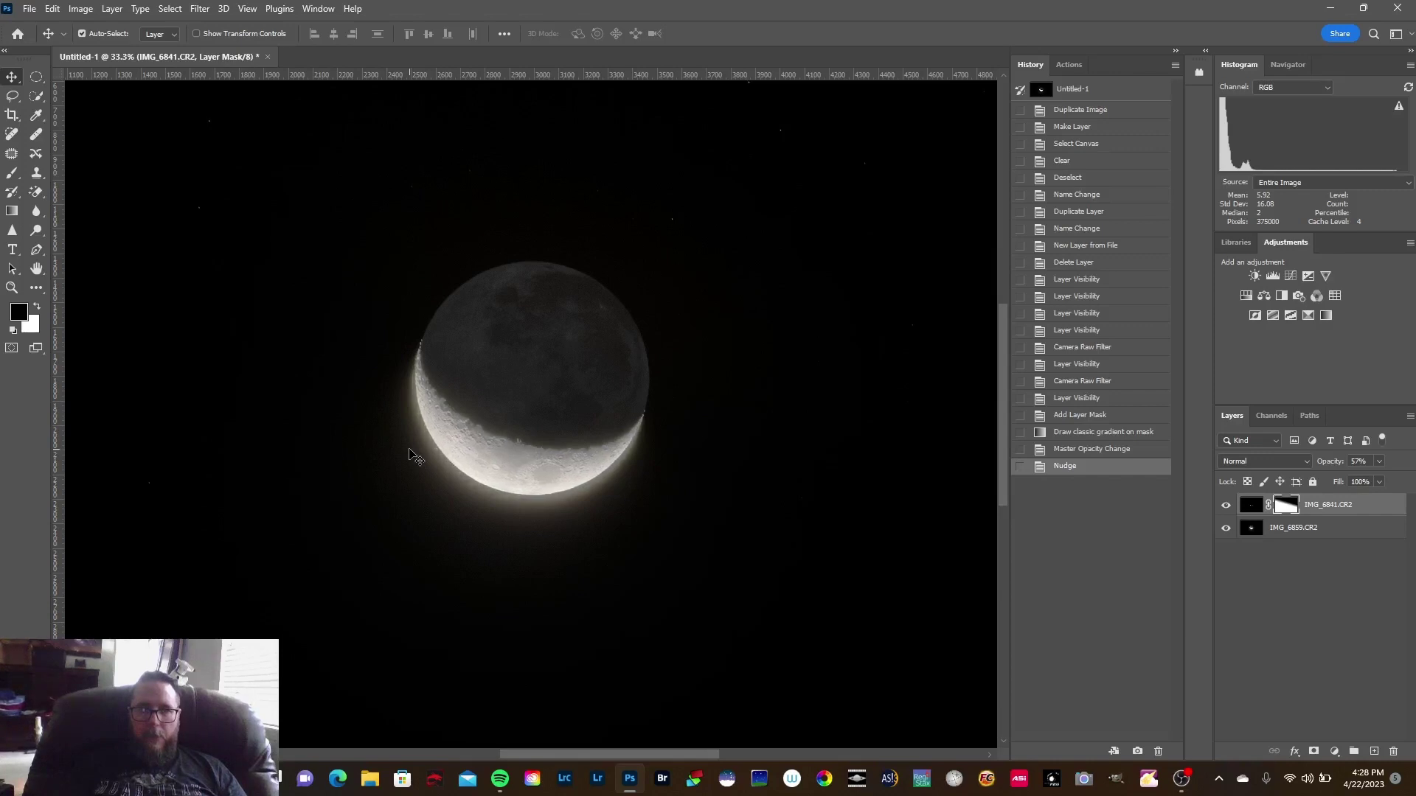
pyautogui.press('Up')
pyautogui.press('Up')
pyautogui.press('Up')
pyautogui.press('Up')
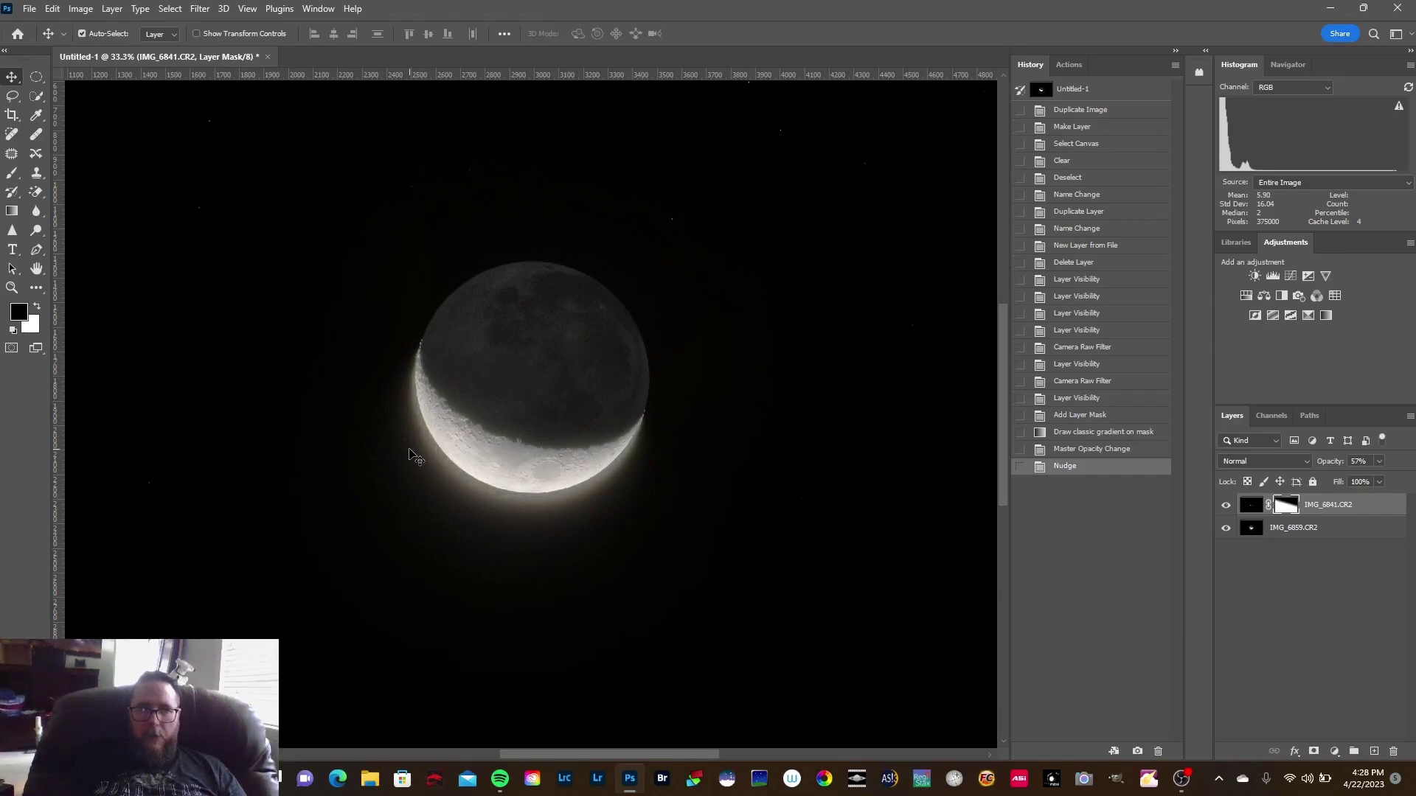
pyautogui.press('Up')
pyautogui.press('Up')
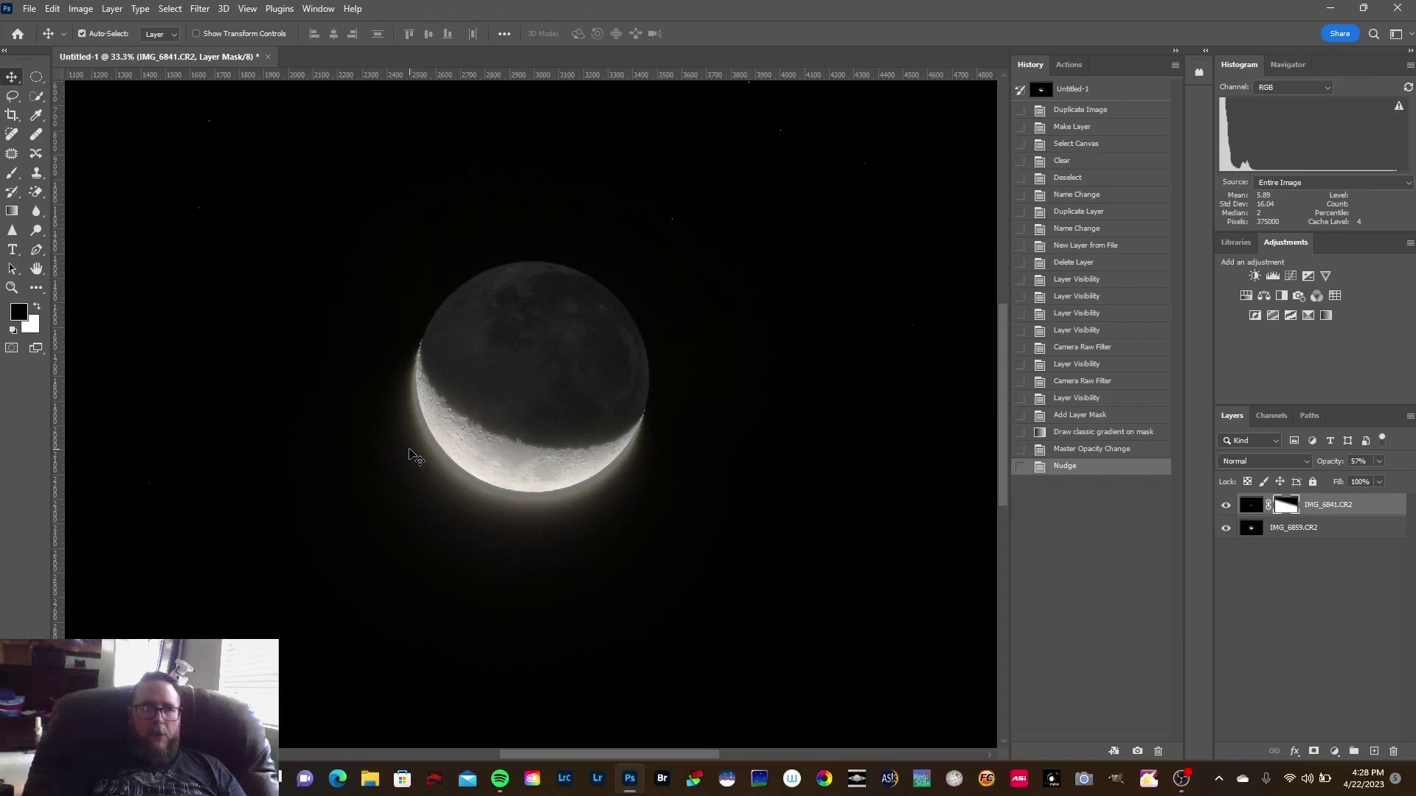
# Zoom the view to 50% and lower the top layer's opacity to 47%
pyautogui.click(13, 289)
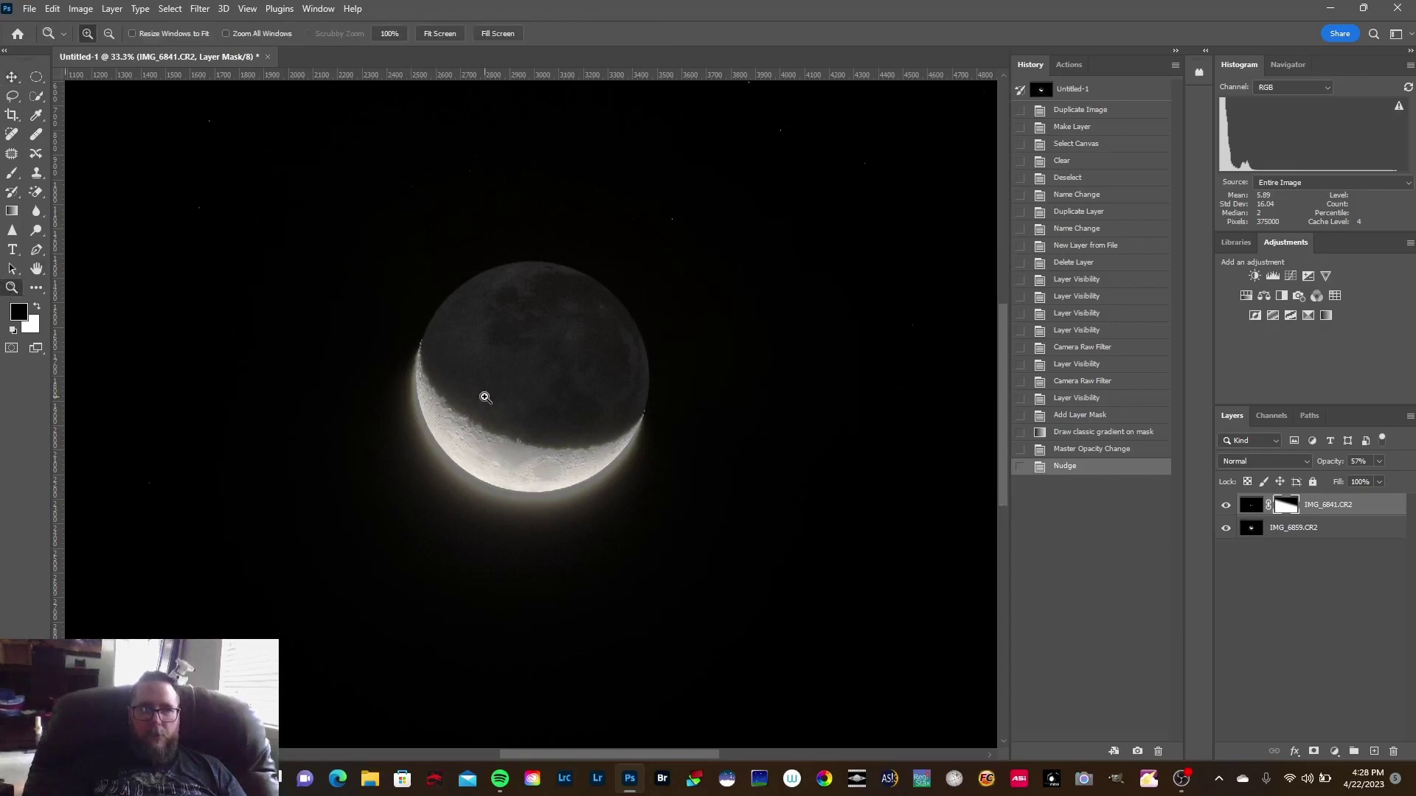
pyautogui.click(528, 401)
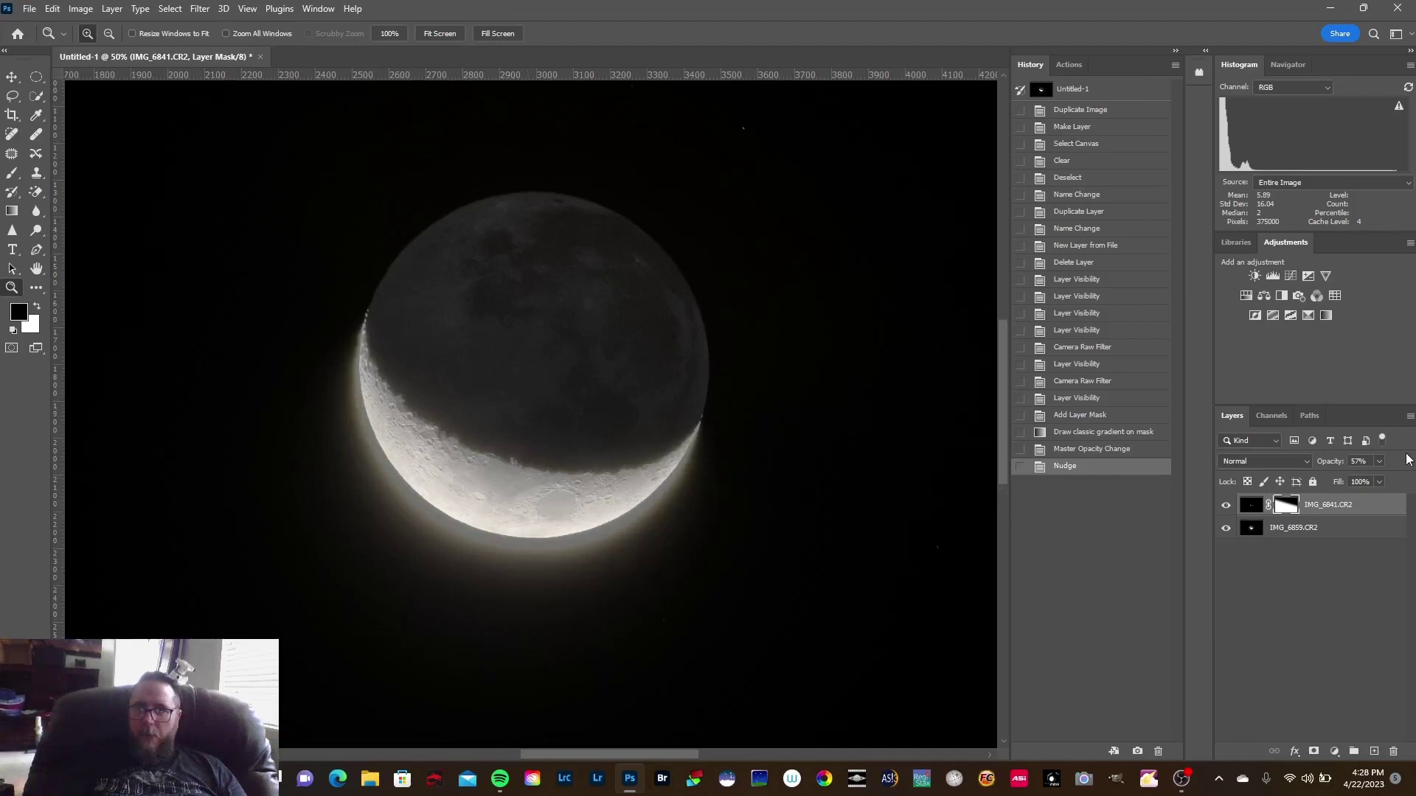
pyautogui.click(1379, 462)
pyautogui.moveTo(1375, 476); pyautogui.dragTo(1370, 478)
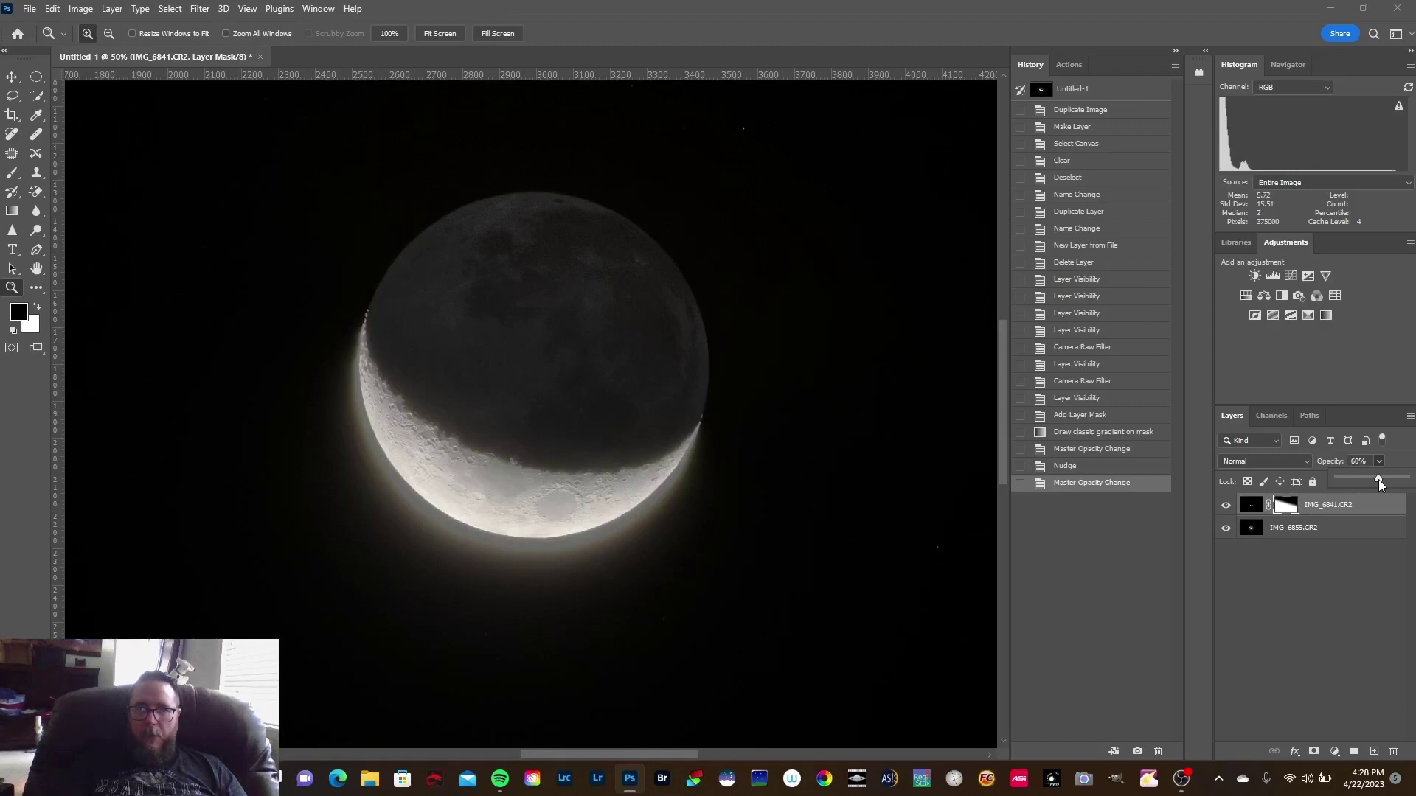
pyautogui.moveTo(1378, 479); pyautogui.dragTo(1370, 481)
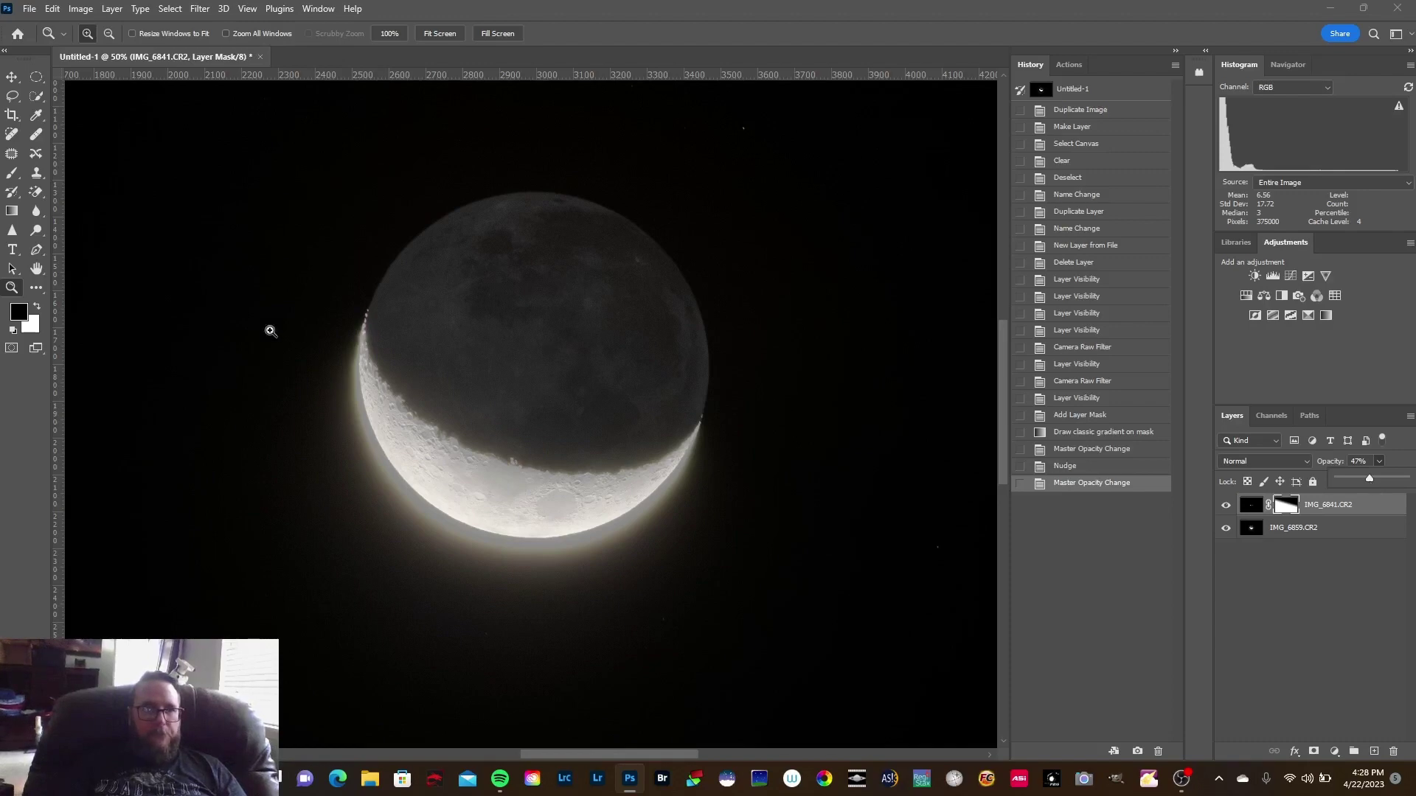
# Fine-tune the top layer's position with small up, down and sideways nudges until the edges match
pyautogui.click(12, 77)
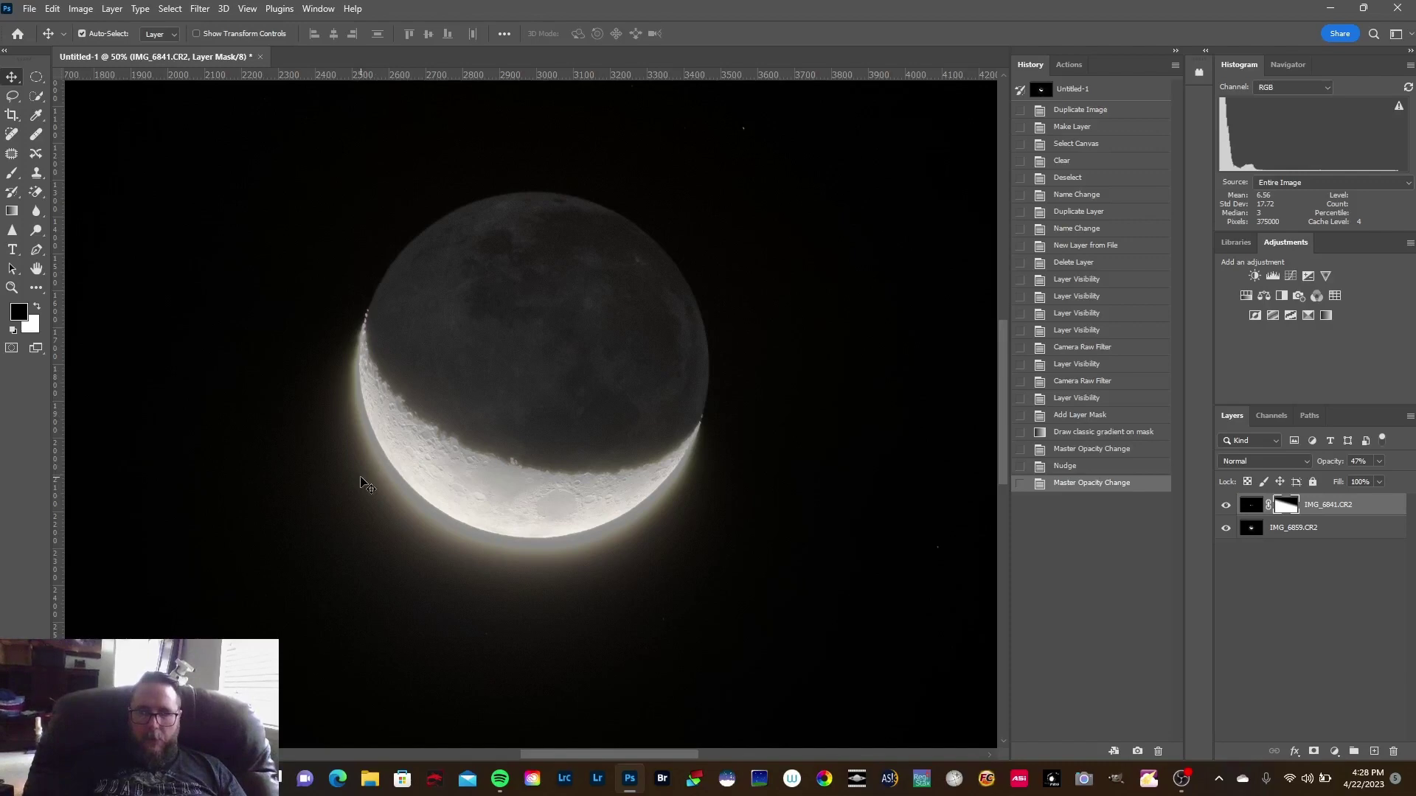
pyautogui.press('Left')
pyautogui.press('Down')
pyautogui.press('Down')
pyautogui.press('Down')
pyautogui.press('Down')
pyautogui.press('Down')
pyautogui.press('Down')
pyautogui.press('Down')
pyautogui.press('Down')
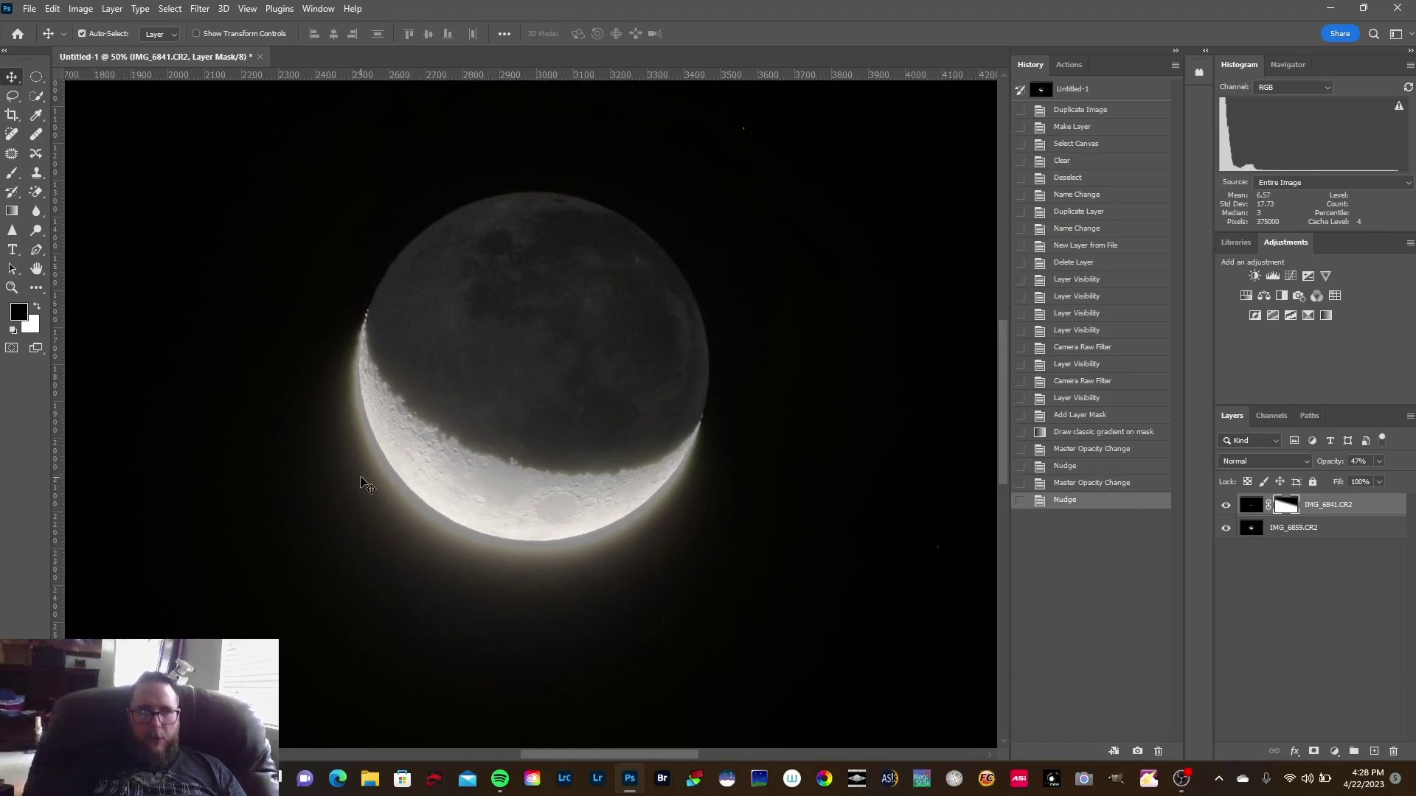
pyautogui.hotkey('shift', 'Down')
pyautogui.hotkey('shift', 'Down')
pyautogui.hotkey('shift', 'Down')
pyautogui.hotkey('shift', 'Down')
pyautogui.hotkey('shift', 'Down')
pyautogui.hotkey('shift', 'Down')
pyautogui.hotkey('shift', 'Down')
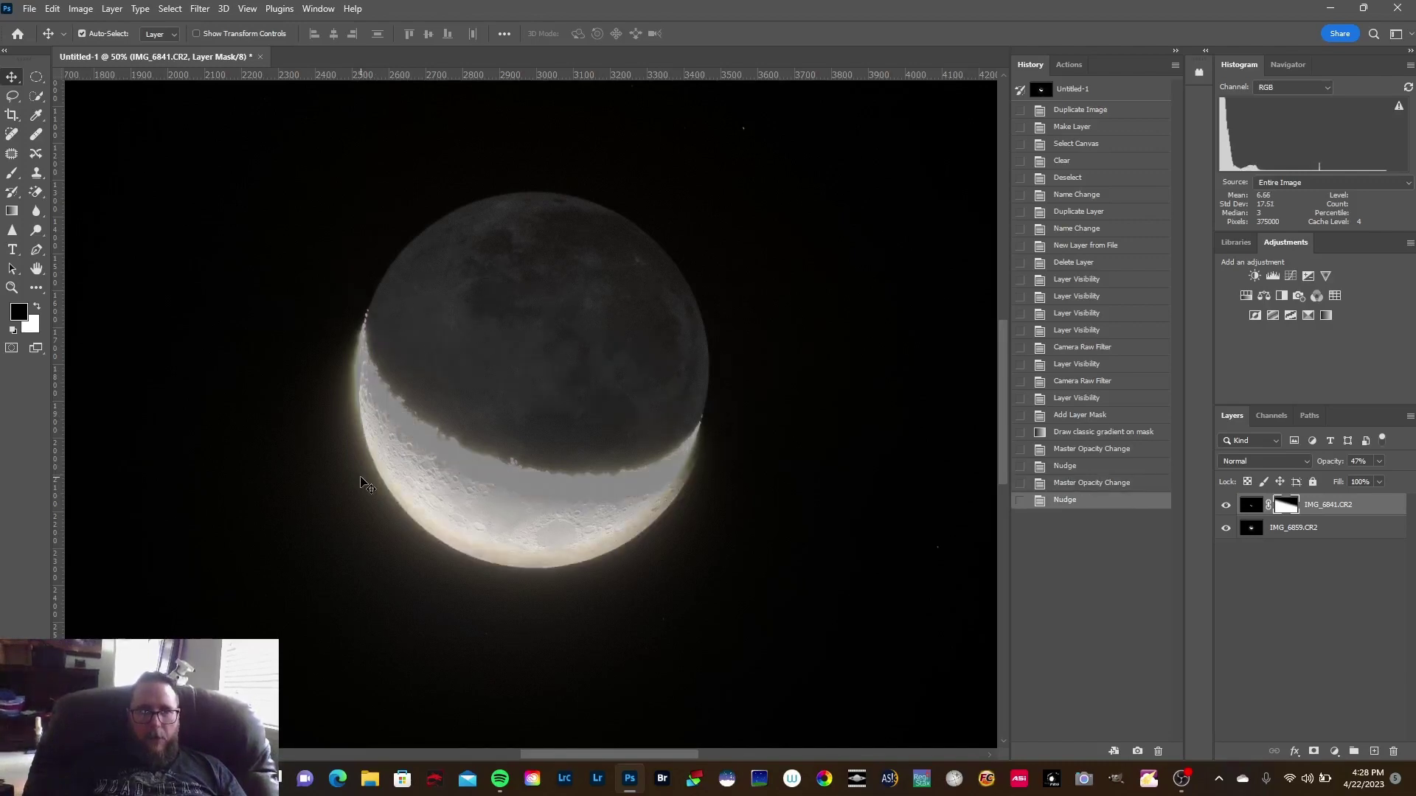
pyautogui.press('Up')
pyautogui.press('Up')
pyautogui.press('Up')
pyautogui.press('Up')
pyautogui.press('Up')
pyautogui.press('Up')
pyautogui.press('Up')
pyautogui.press('Up')
pyautogui.press('Up')
pyautogui.press('Up')
pyautogui.press('Up')
pyautogui.press('Up')
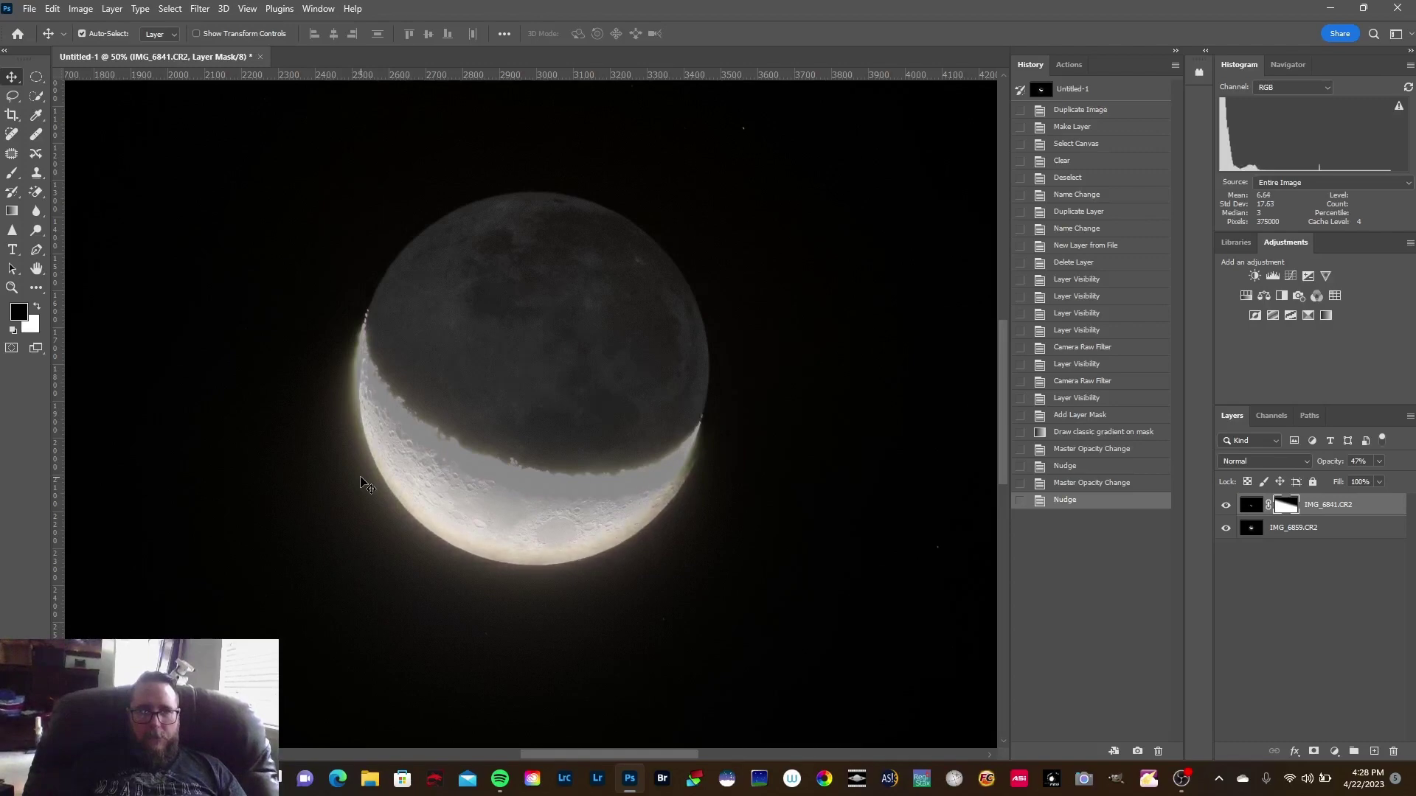
pyautogui.press('Up')
pyautogui.press('Up')
pyautogui.press('Up')
pyautogui.press('Up')
pyautogui.press('Up')
pyautogui.press('Up')
pyautogui.press('Up')
pyautogui.press('Up')
pyautogui.press('Up')
pyautogui.press('Up')
pyautogui.press('Up')
pyautogui.press('Up')
pyautogui.press('Up')
pyautogui.press('Up')
pyautogui.press('Up')
pyautogui.press('Up')
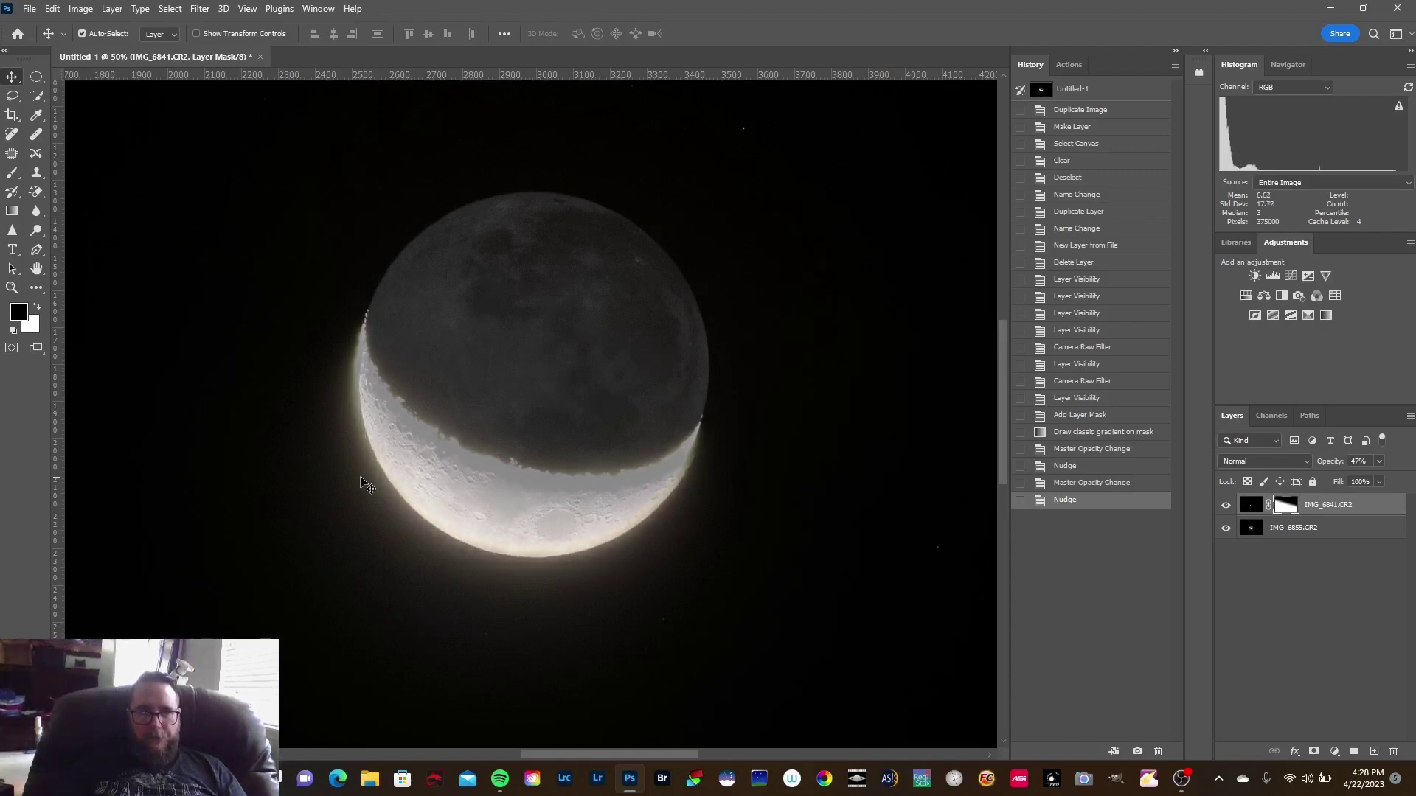
pyautogui.press('Up')
pyautogui.press('Up')
pyautogui.press('Up')
pyautogui.press('Up')
pyautogui.press('Up')
pyautogui.press('Up')
pyautogui.press('Up')
pyautogui.press('Up')
pyautogui.press('Up')
pyautogui.press('Up')
pyautogui.press('Up')
pyautogui.press('Up')
pyautogui.press('Up')
pyautogui.press('Up')
pyautogui.press('Up')
pyautogui.press('Up')
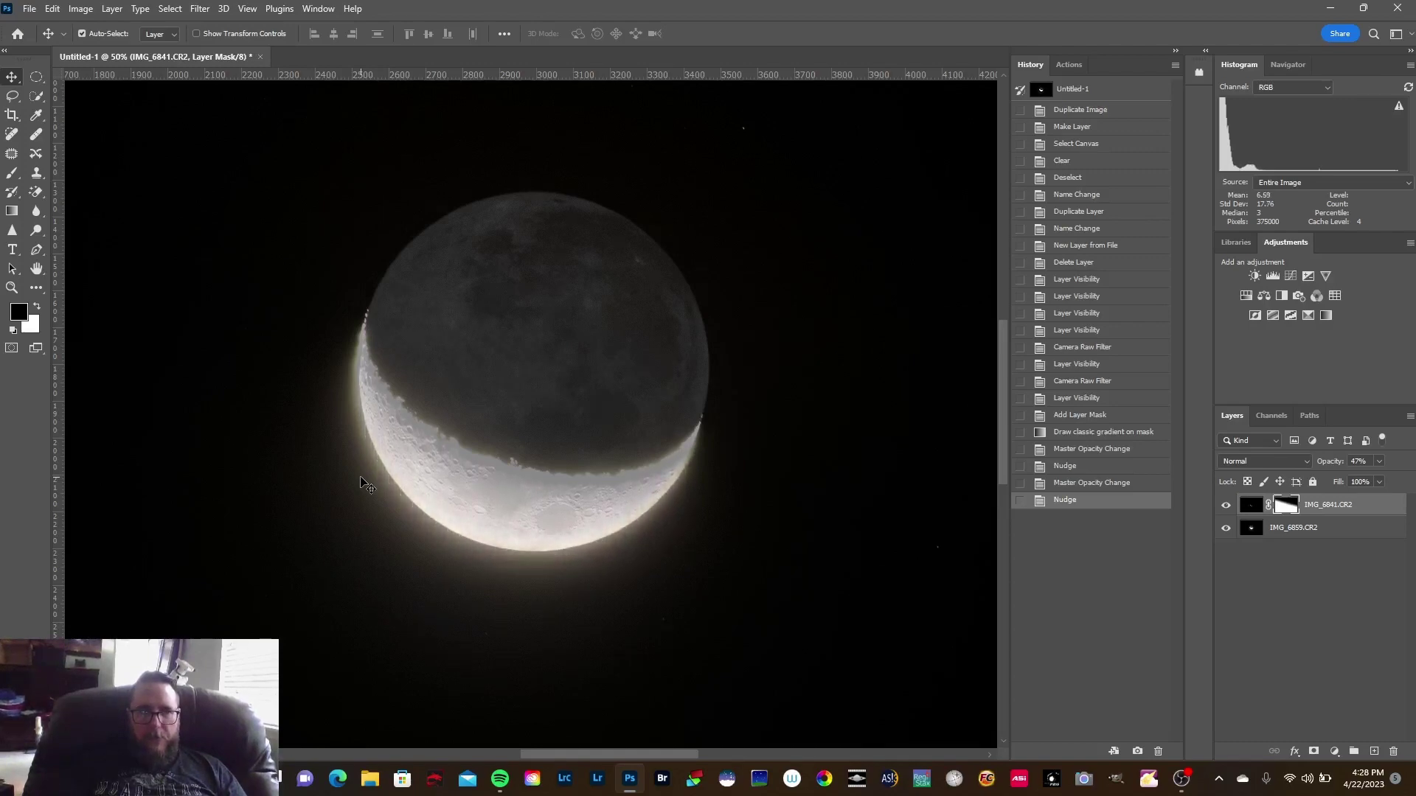
pyautogui.press('Up')
pyautogui.press('Up')
pyautogui.press('Up')
pyautogui.press('Up')
pyautogui.press('Up')
pyautogui.press('Up')
pyautogui.press('Up')
pyautogui.press('Up')
pyautogui.press('Up')
pyautogui.press('Up')
pyautogui.press('Up')
pyautogui.press('Up')
pyautogui.press('Up')
pyautogui.press('Up')
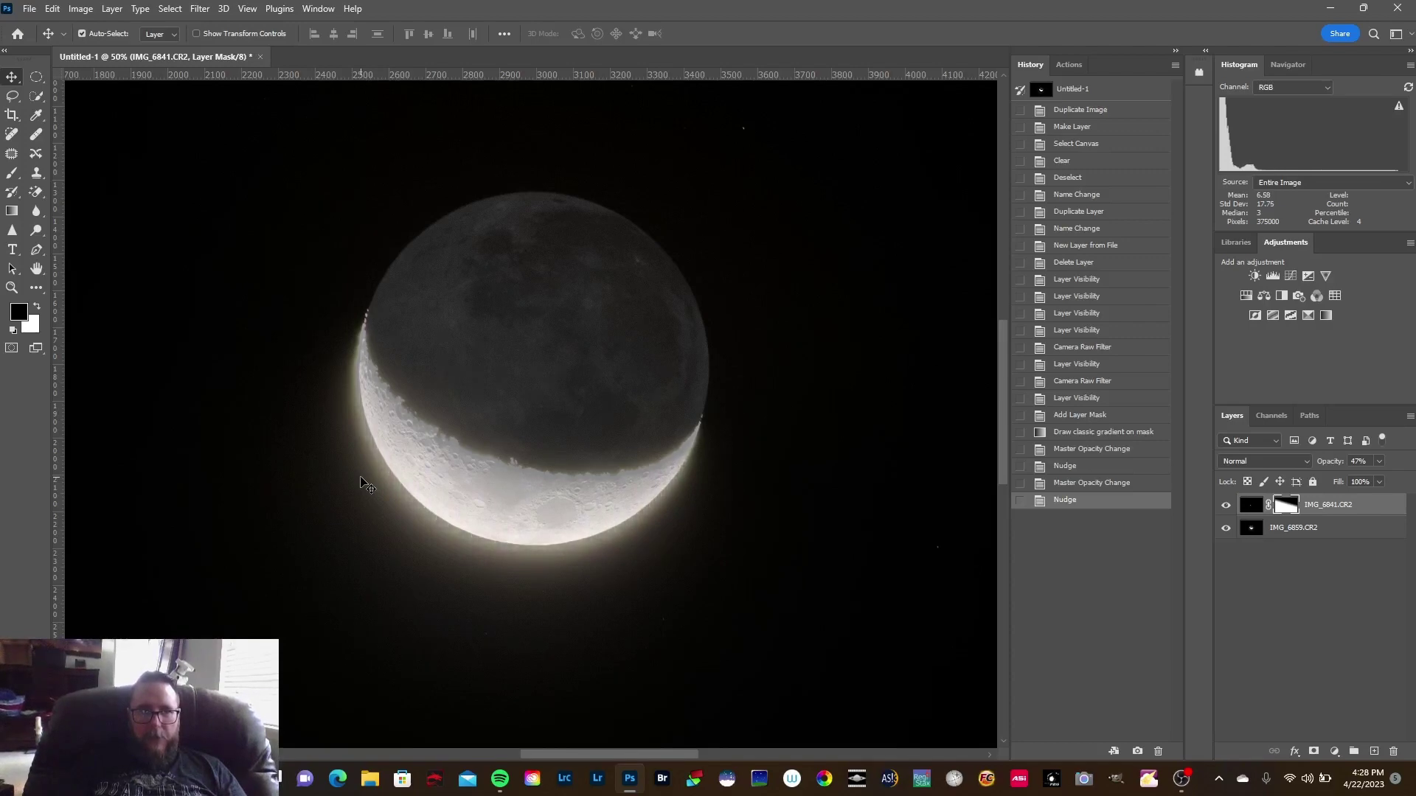
pyautogui.press('Up')
pyautogui.press('Up')
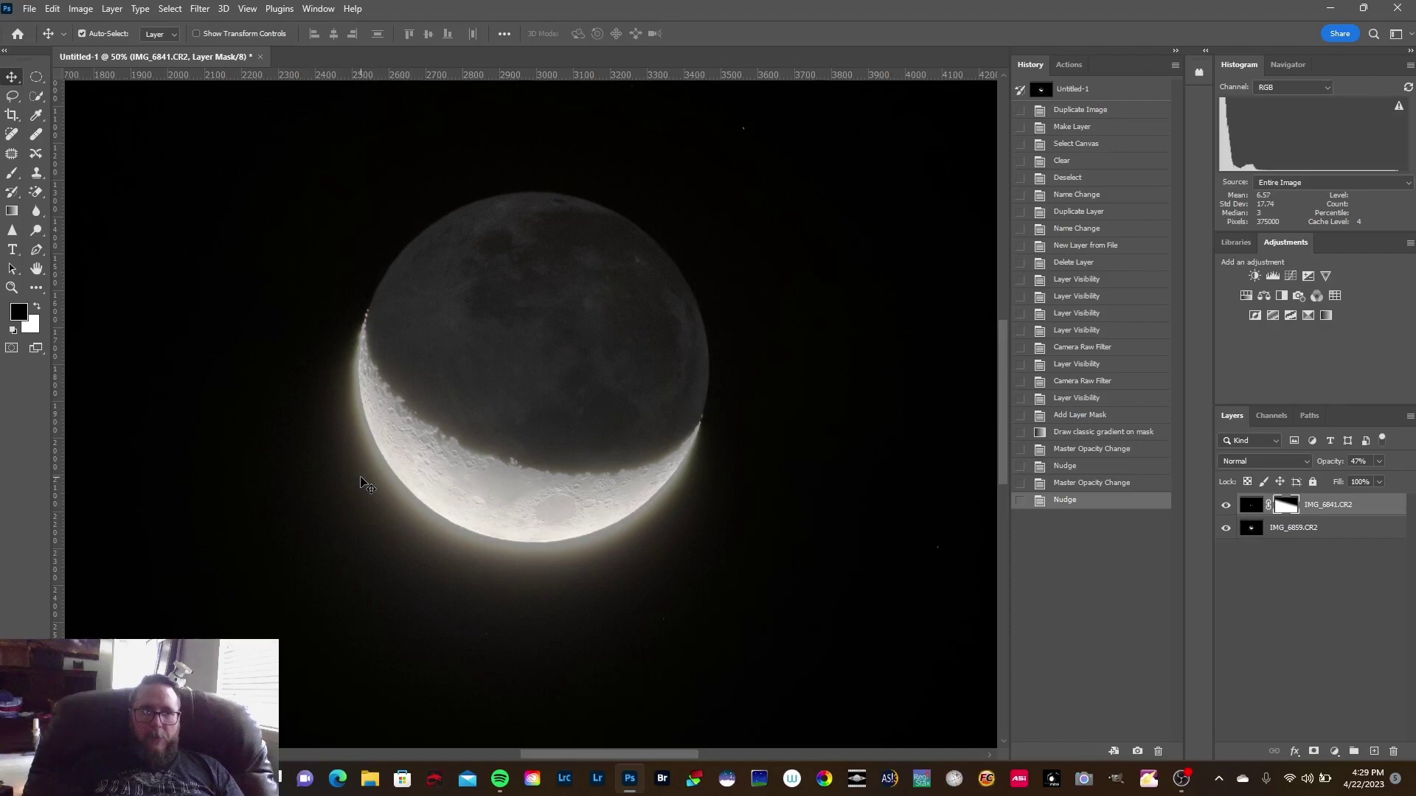
pyautogui.press('Up')
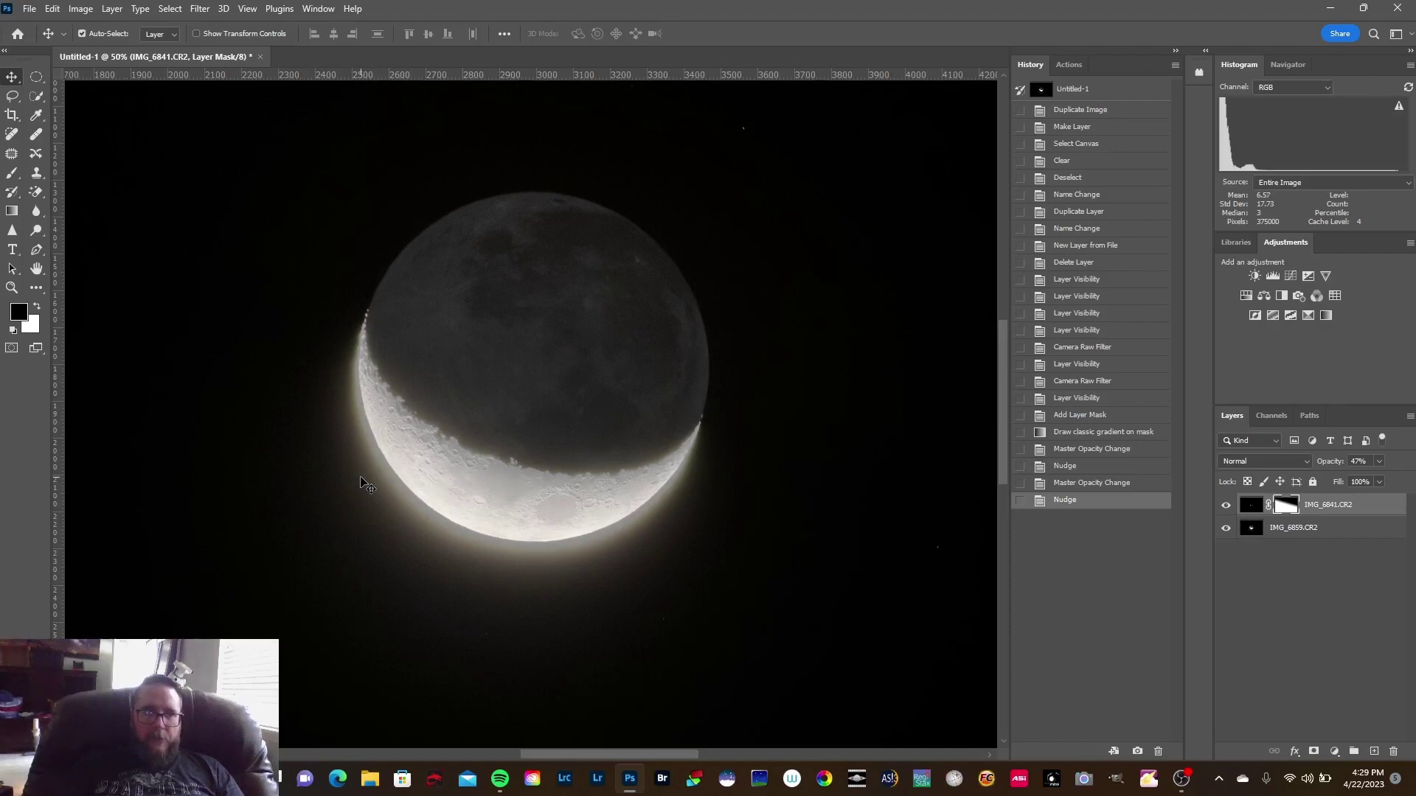
pyautogui.press('Right')
pyautogui.press('Right')
pyautogui.press('Left')
pyautogui.press('Right')
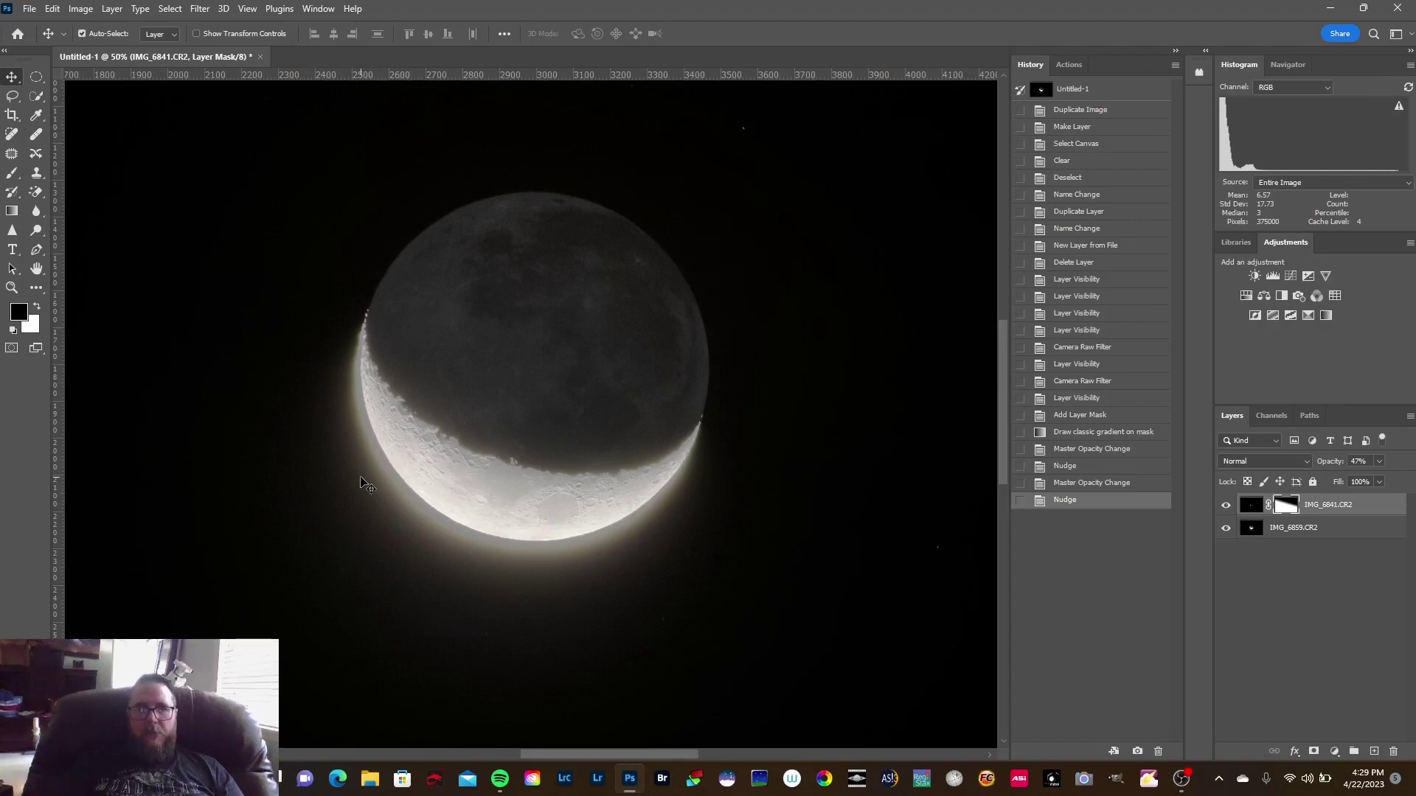
pyautogui.click(11, 288)
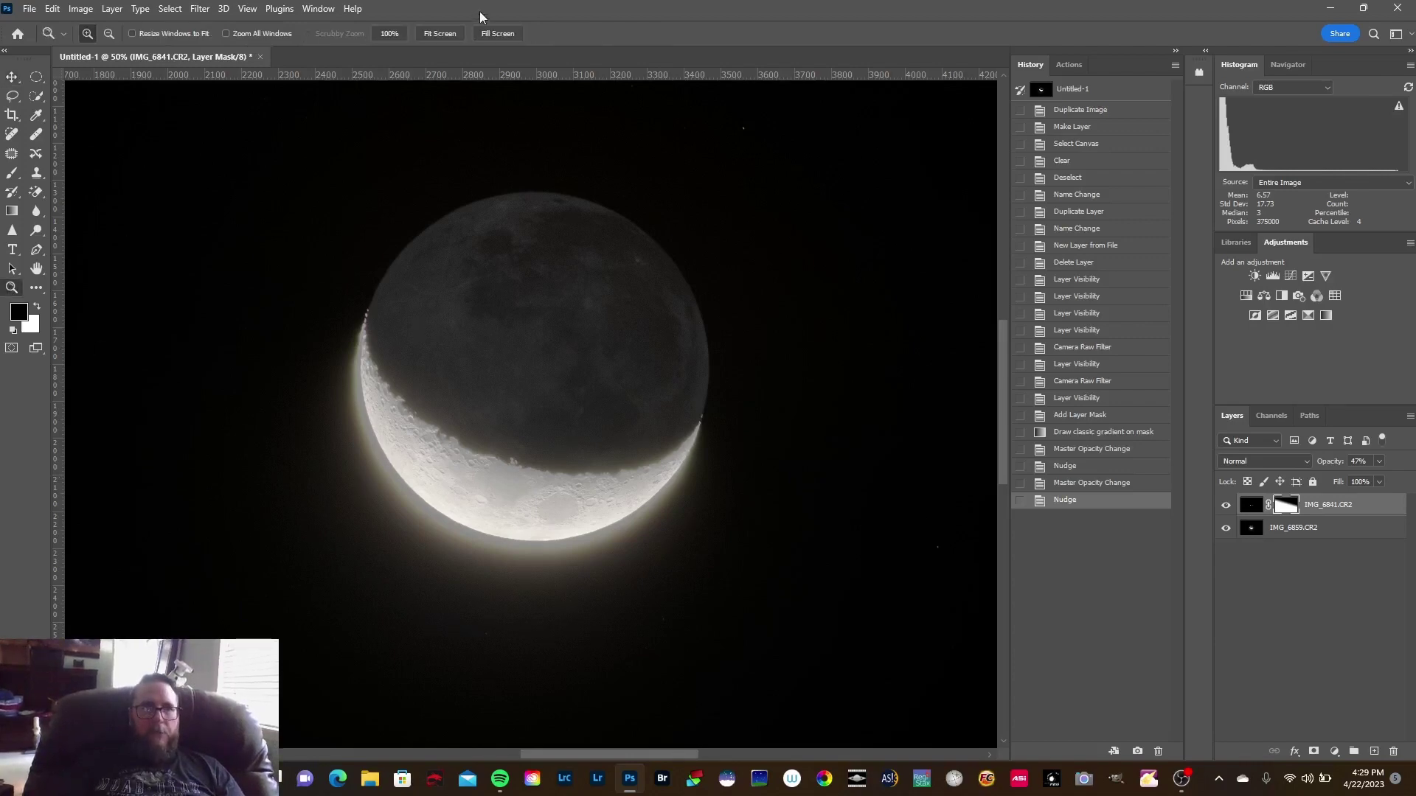
pyautogui.click(440, 34)
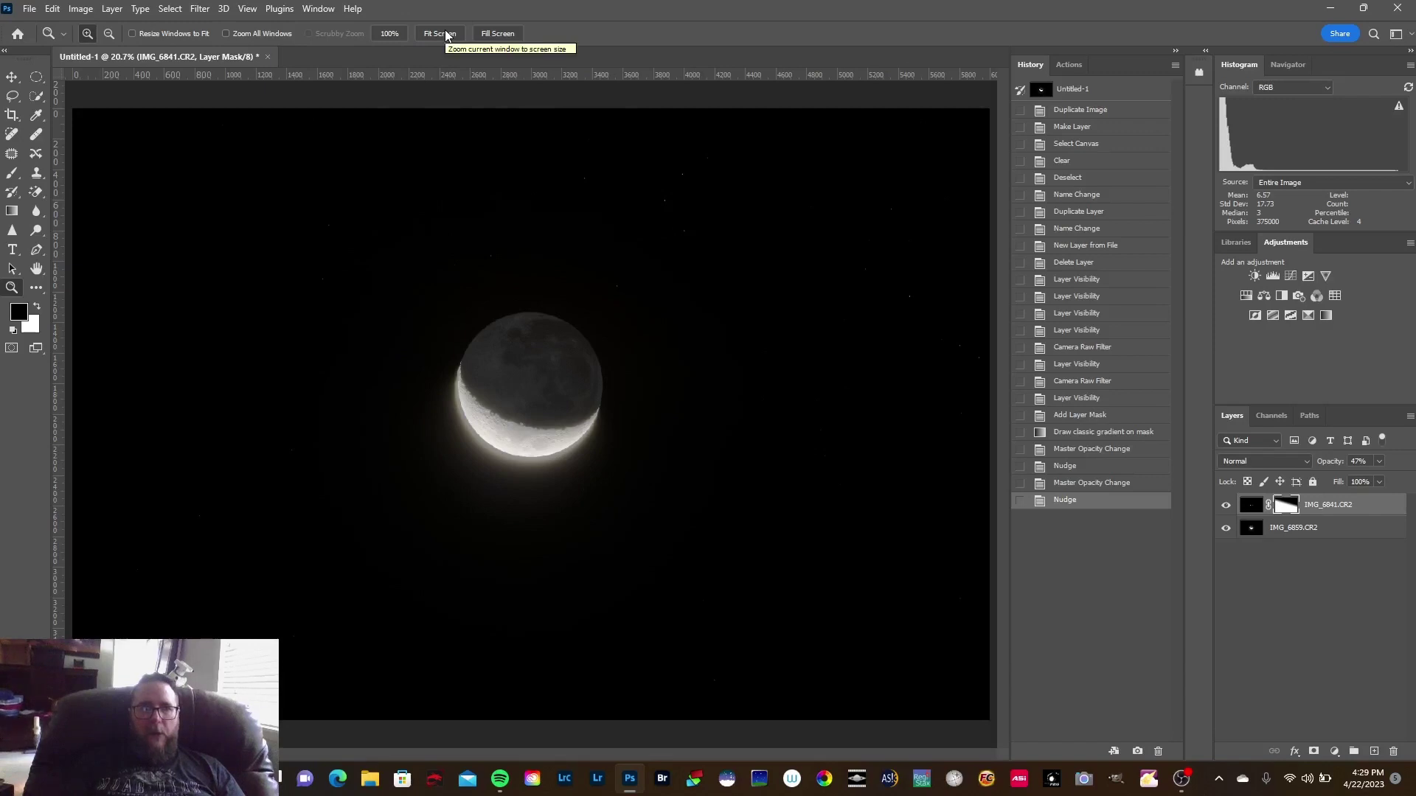
pyautogui.click(530, 421)
pyautogui.click(531, 422)
pyautogui.click(531, 421)
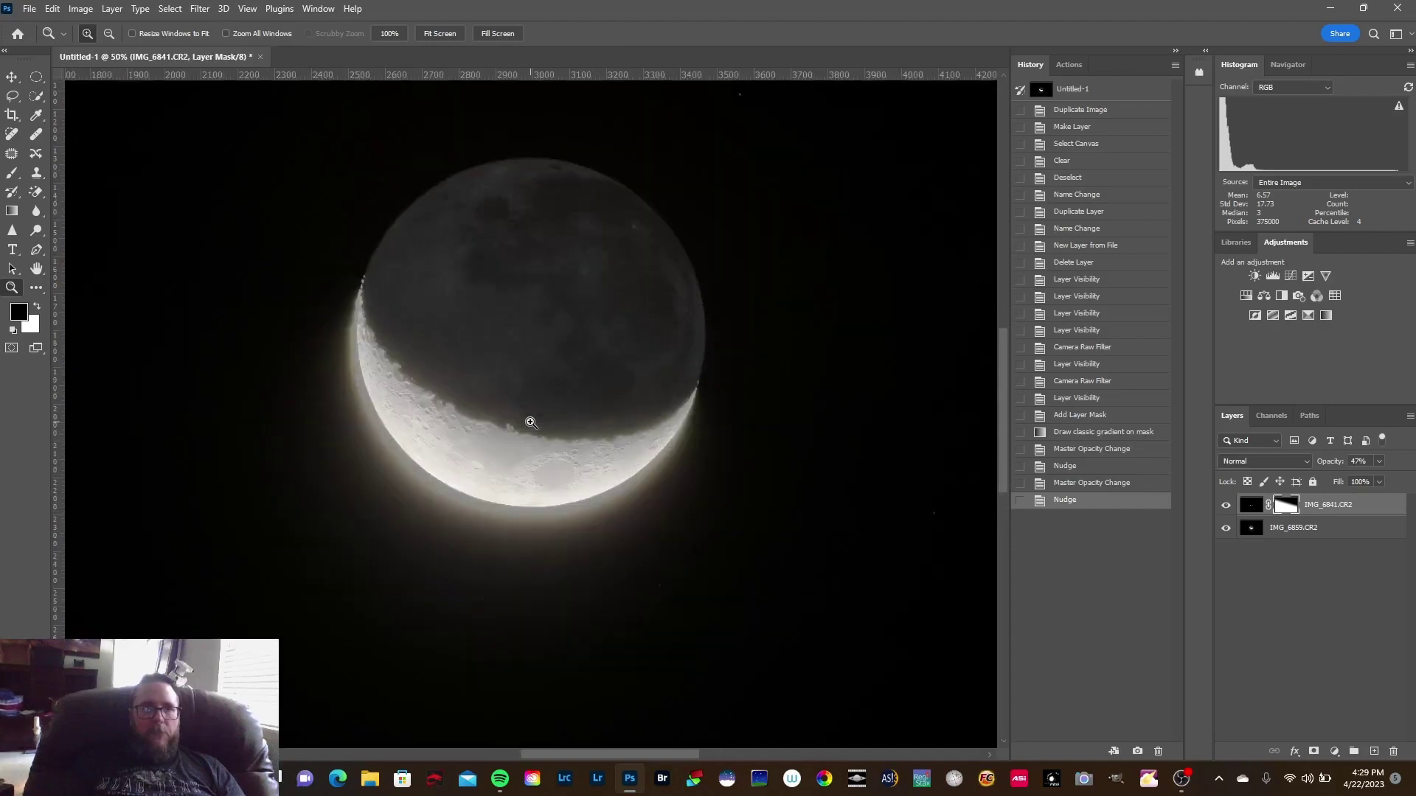
pyautogui.click(13, 77)
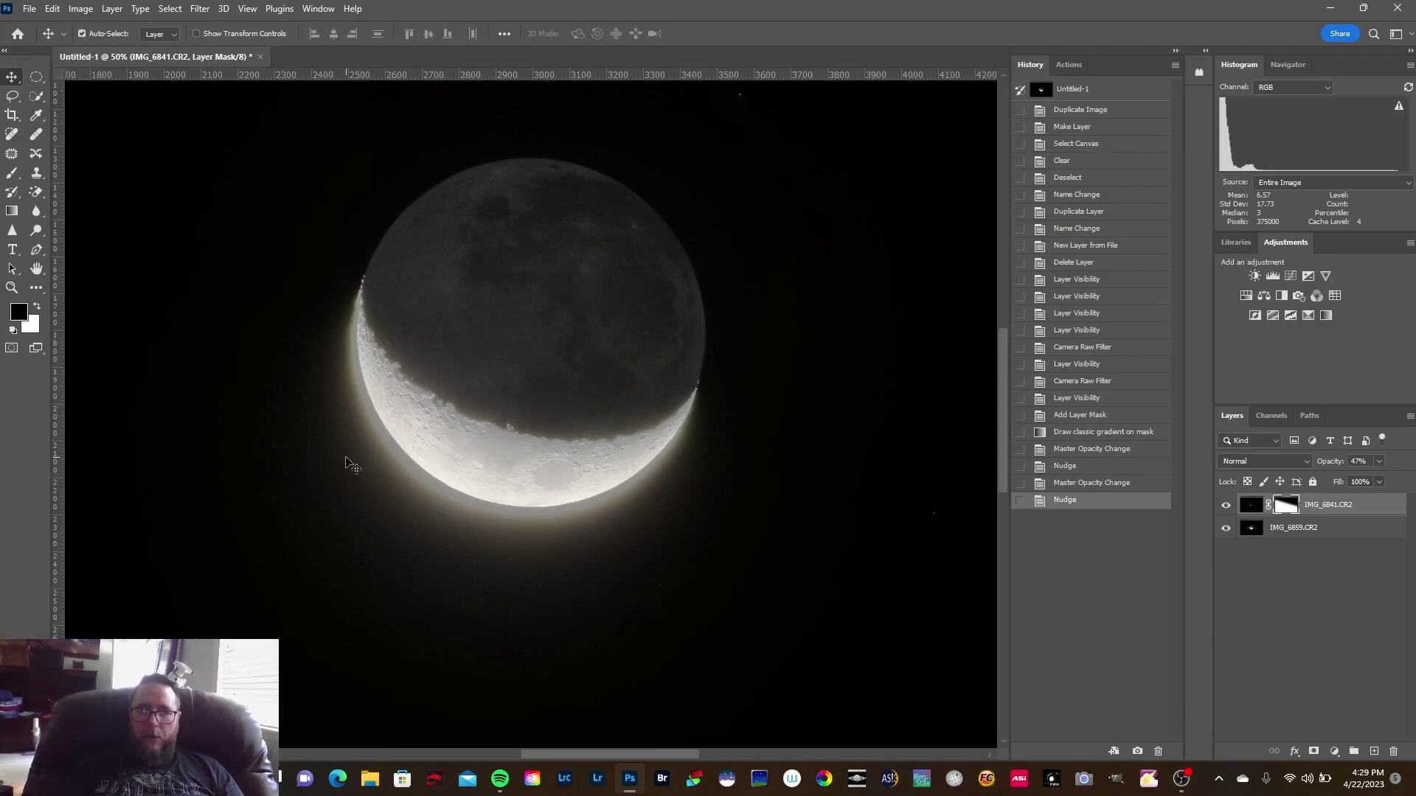
pyautogui.press('0')
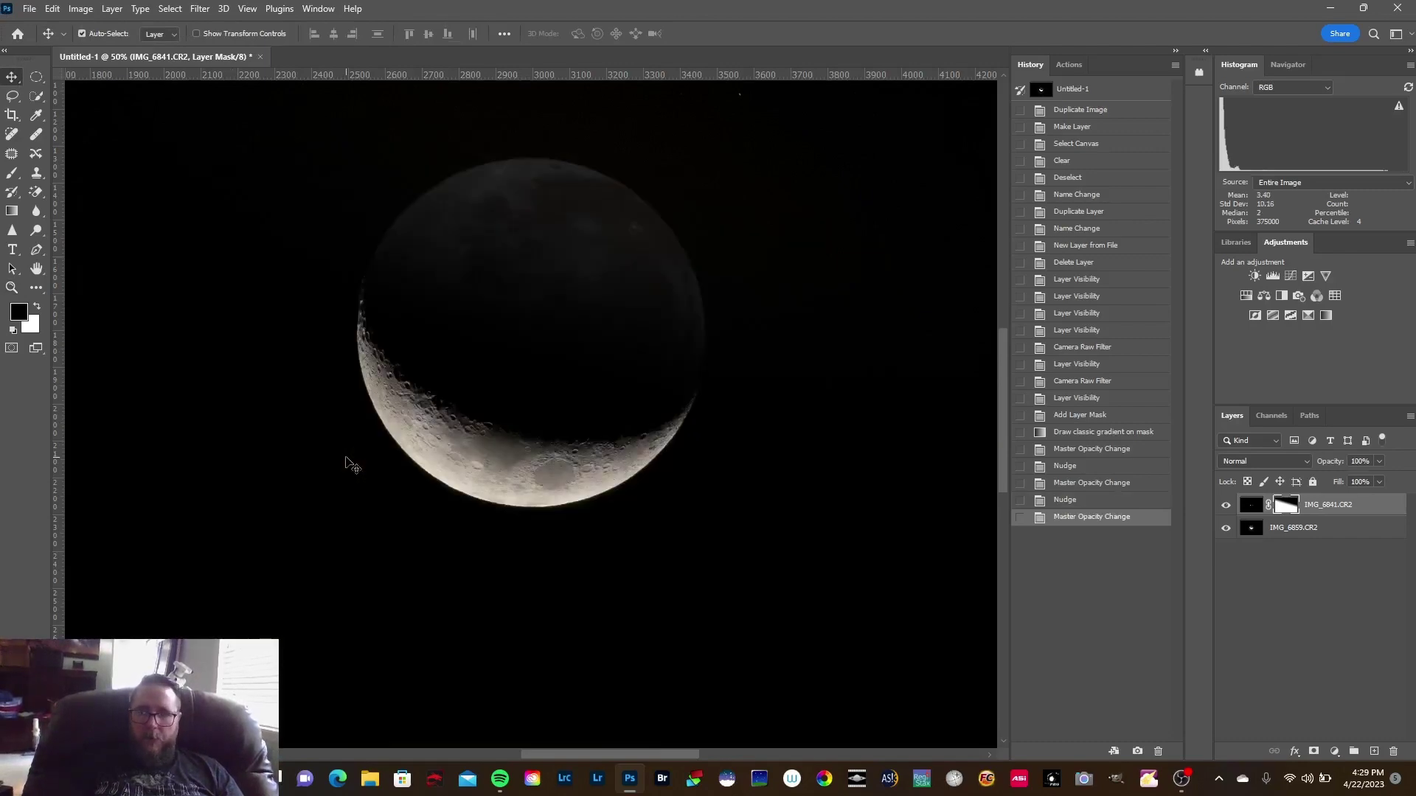
pyautogui.click(52, 8)
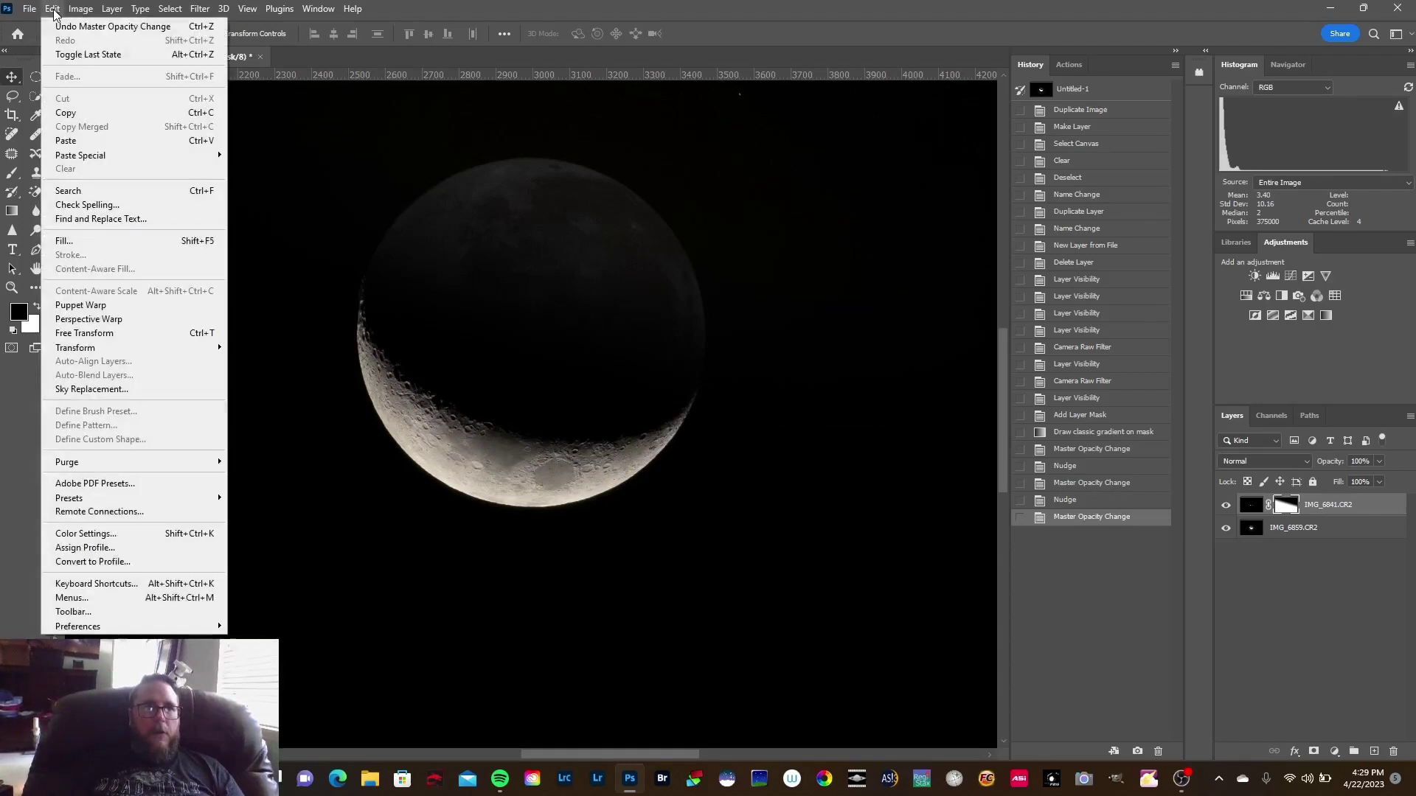
pyautogui.click(58, 27)
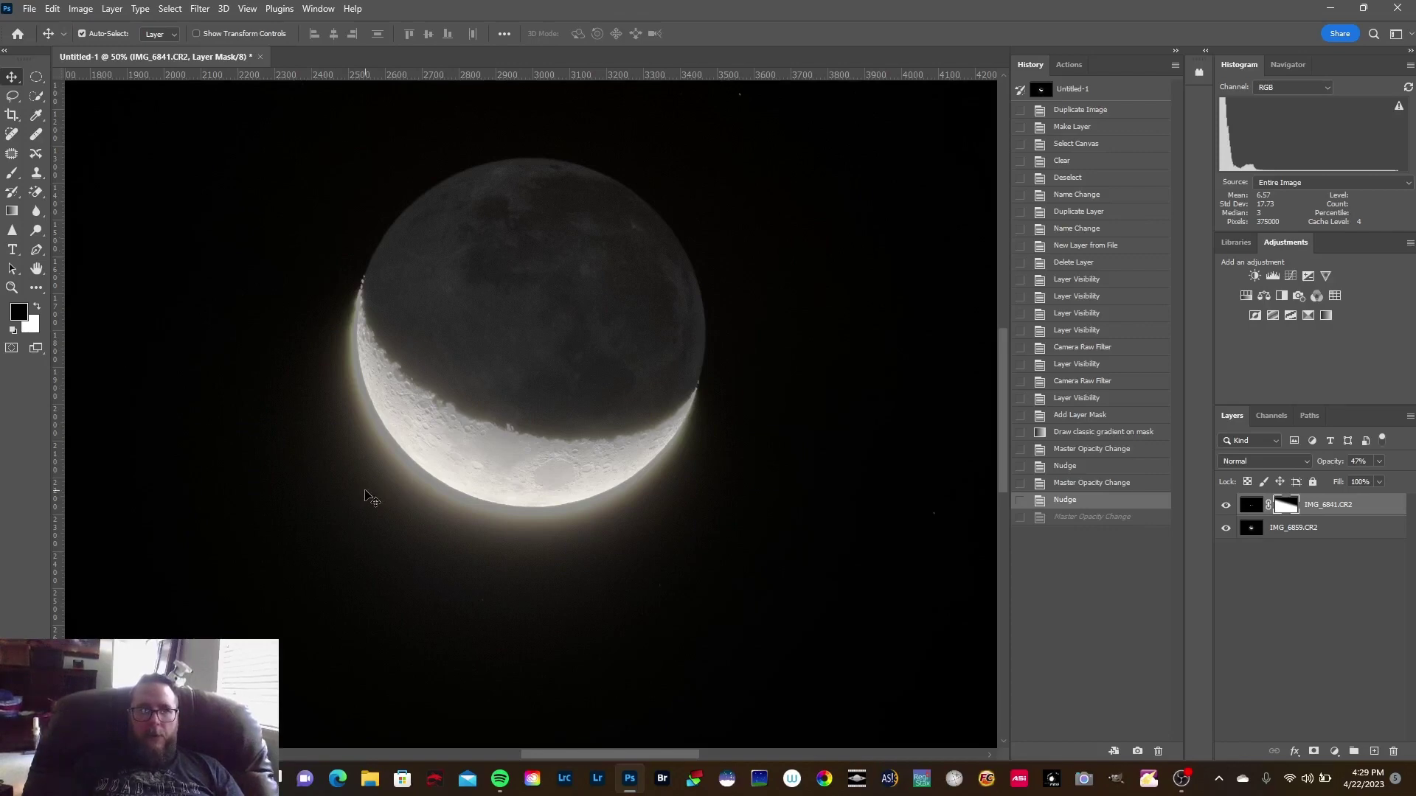
# Shift-nudge IMG_6841.CR2 right, then repeatedly up and slightly down until both crescents overlap
pyautogui.press('Up')
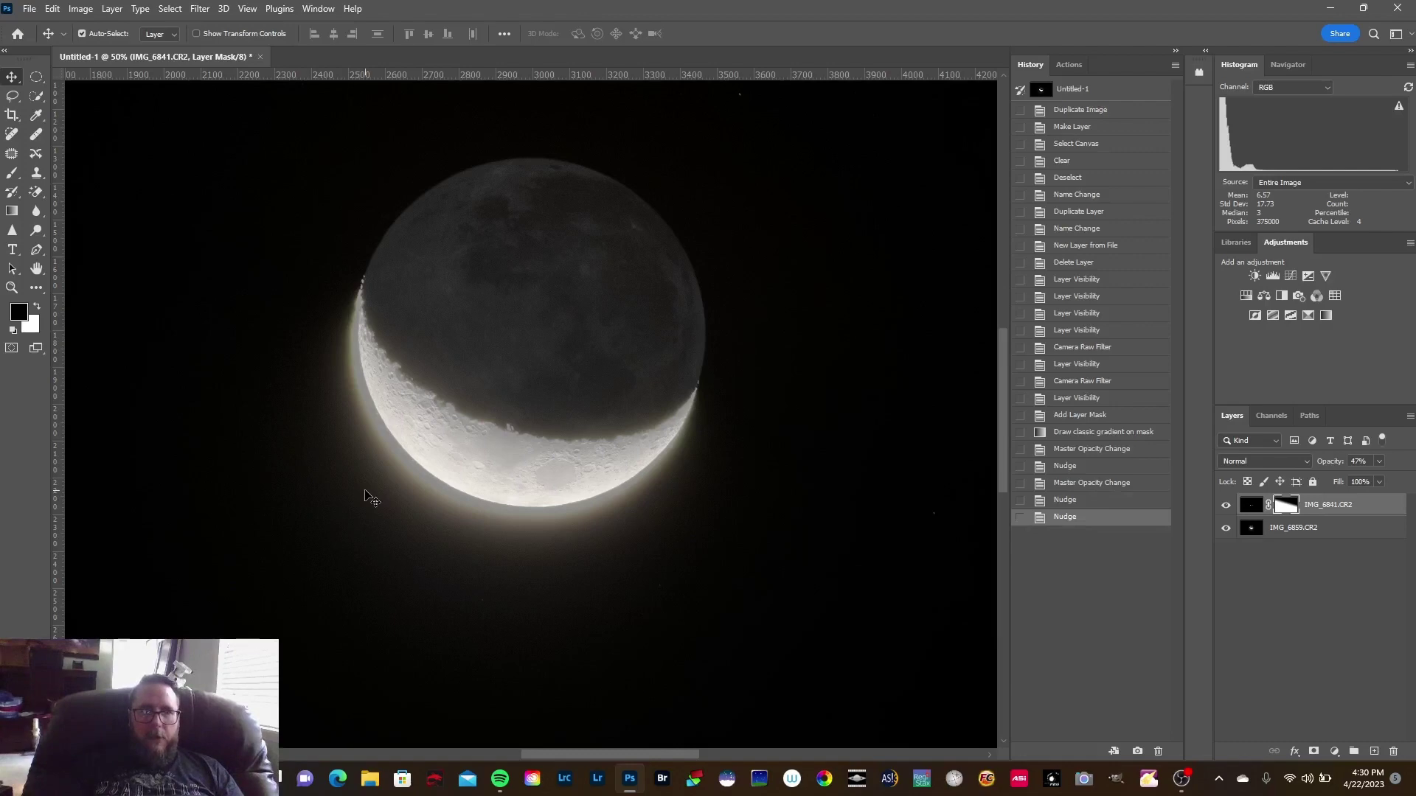
pyautogui.hotkey('shift', 'Right')
pyautogui.hotkey('shift', 'Right')
pyautogui.hotkey('shift', 'Right')
pyautogui.hotkey('shift', 'Right')
pyautogui.hotkey('shift', 'Right')
pyautogui.hotkey('shift', 'Right')
pyautogui.hotkey('shift', 'Right')
pyautogui.hotkey('shift', 'Down')
pyautogui.hotkey('shift', 'Down')
pyautogui.hotkey('shift', 'Down')
pyautogui.hotkey('shift', 'Down')
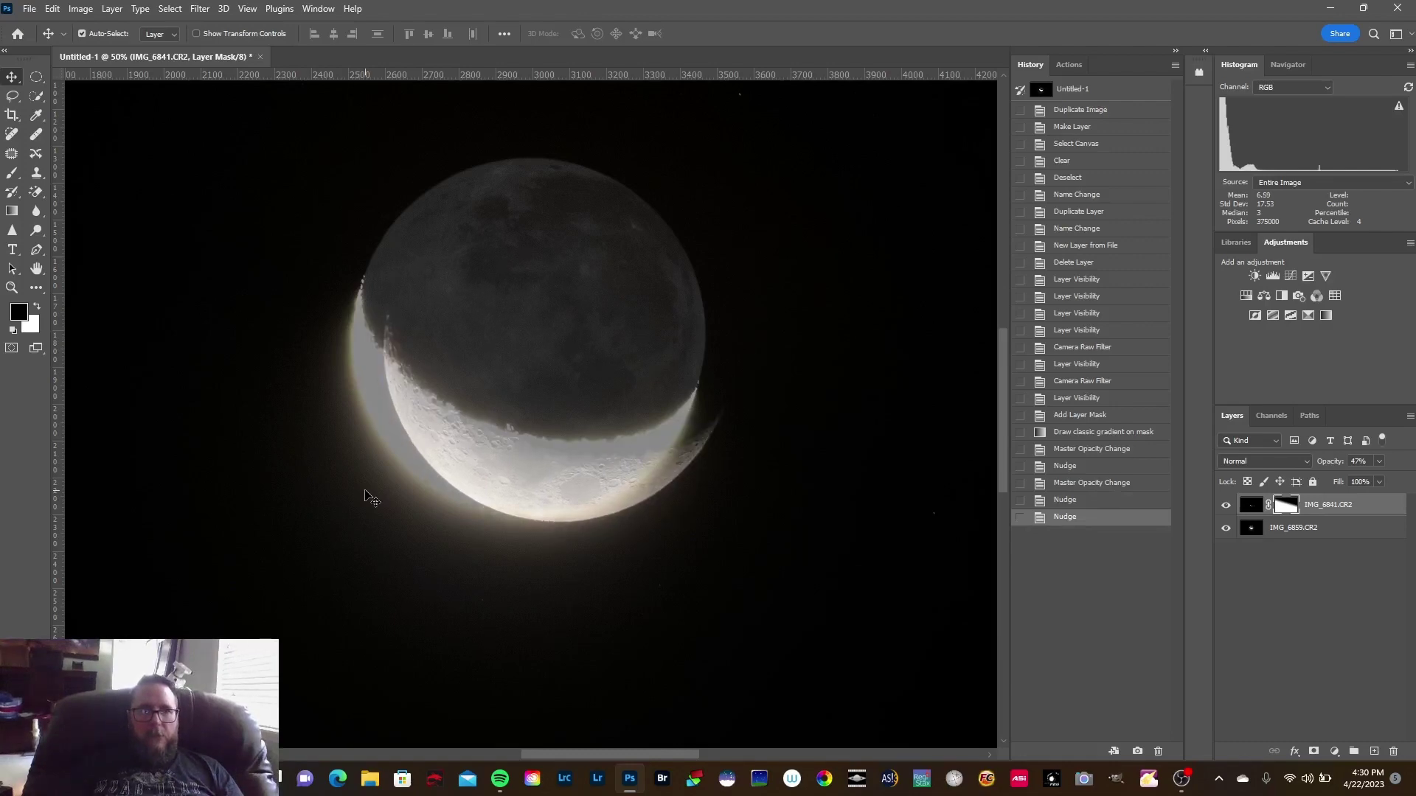
pyautogui.hotkey('shift', 'Up')
pyautogui.hotkey('shift', 'Up')
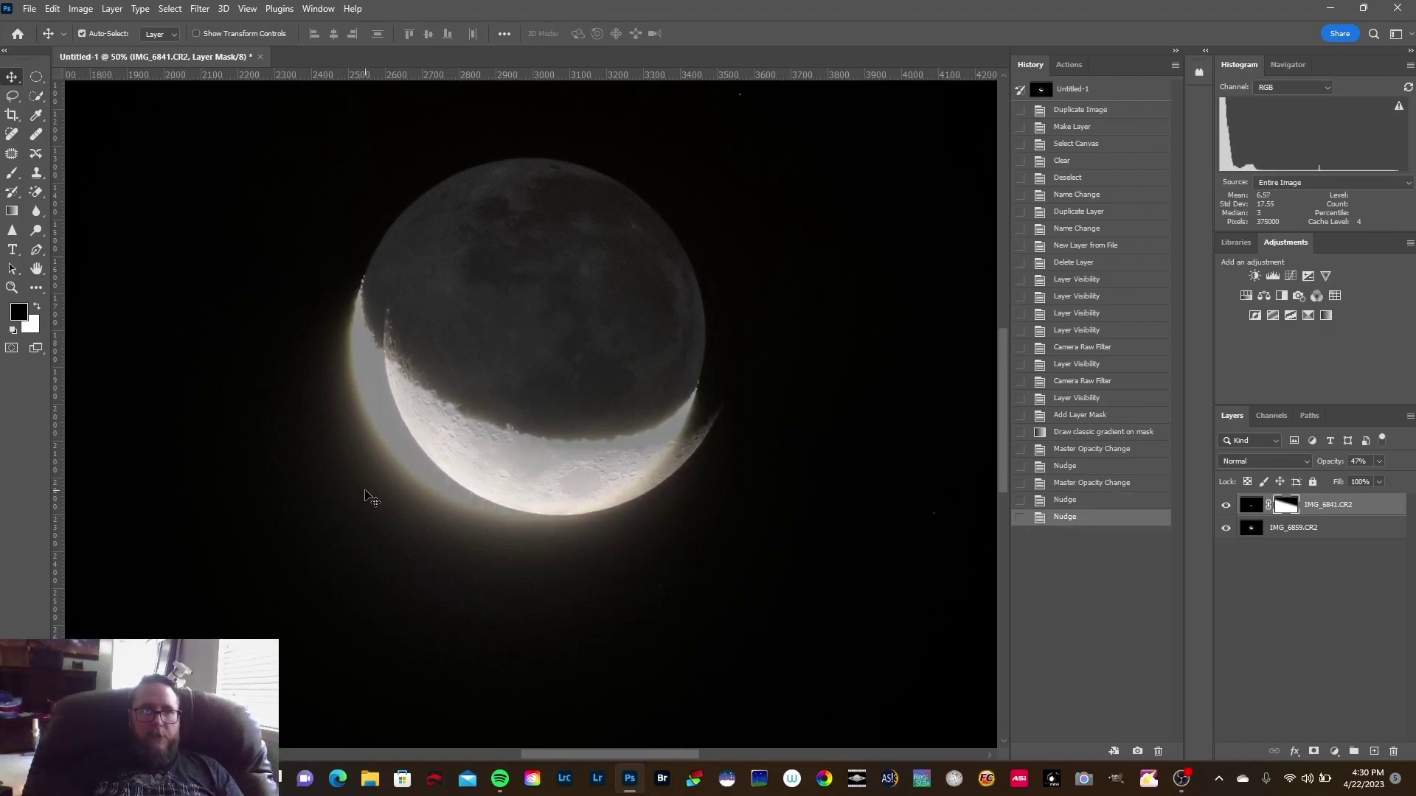
pyautogui.hotkey('shift', 'Up')
pyautogui.hotkey('shift', 'Up')
pyautogui.hotkey('shift', 'Up')
pyautogui.hotkey('shift', 'Up')
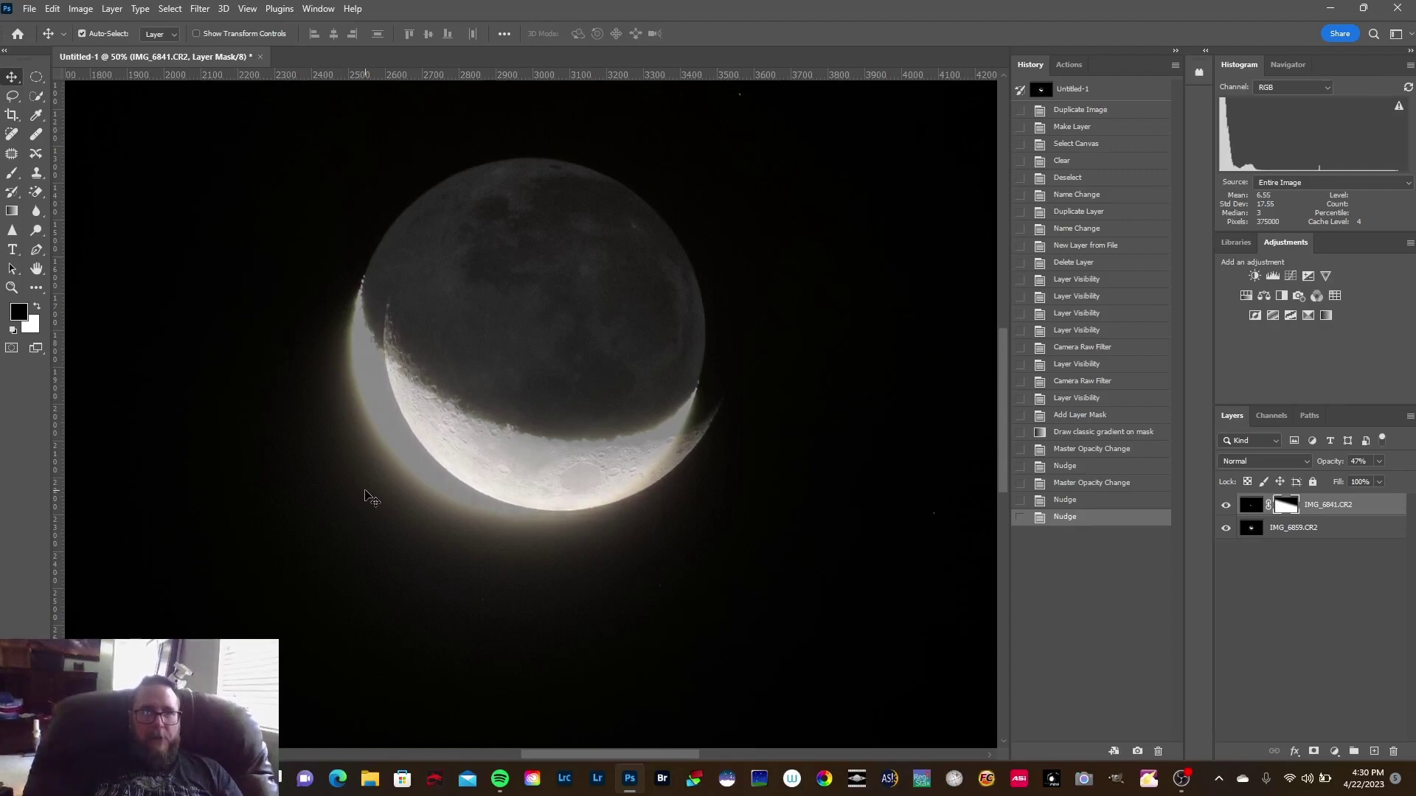
pyautogui.hotkey('shift', 'Up')
pyautogui.hotkey('shift', 'Up')
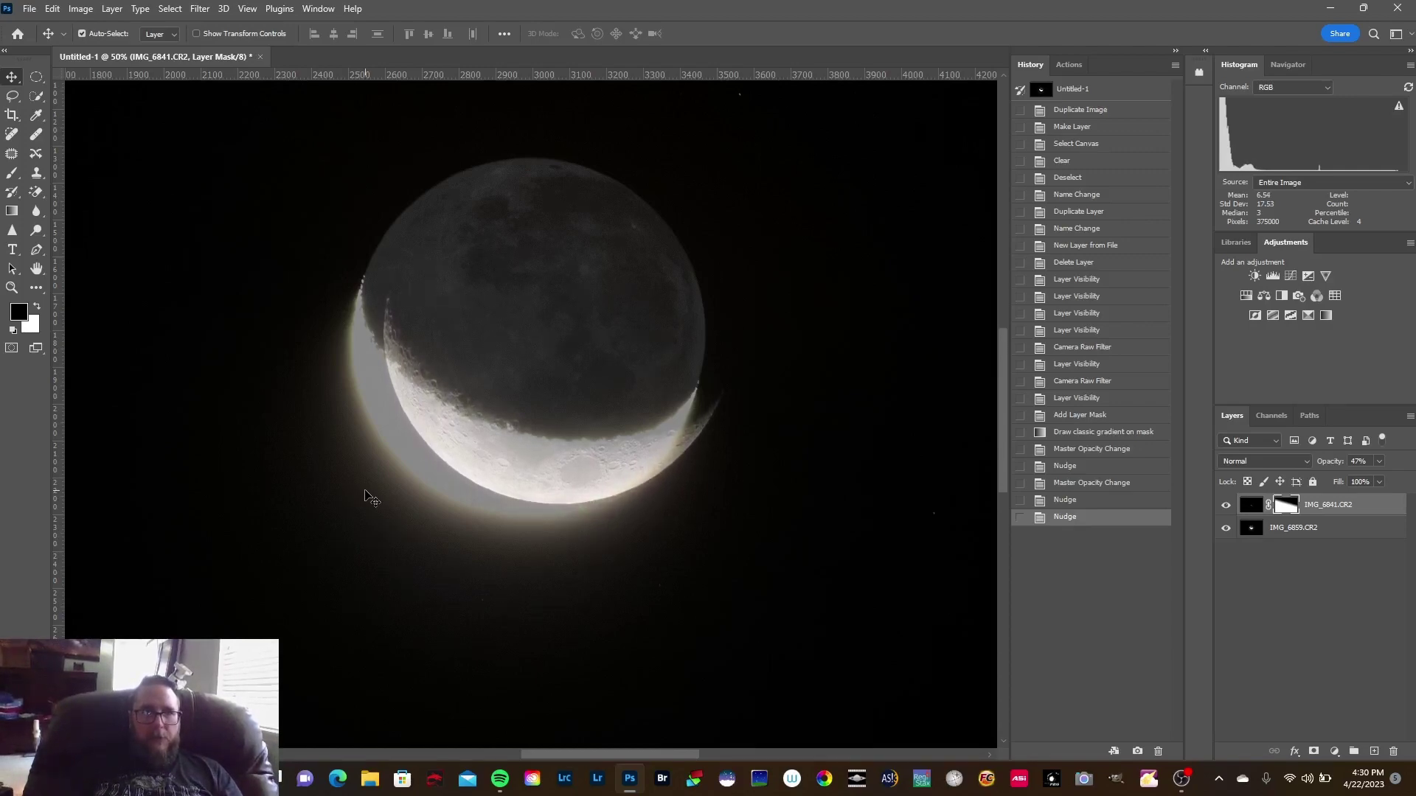
pyautogui.hotkey('shift', 'Up')
pyautogui.hotkey('shift', 'Up')
pyautogui.hotkey('shift', 'Up')
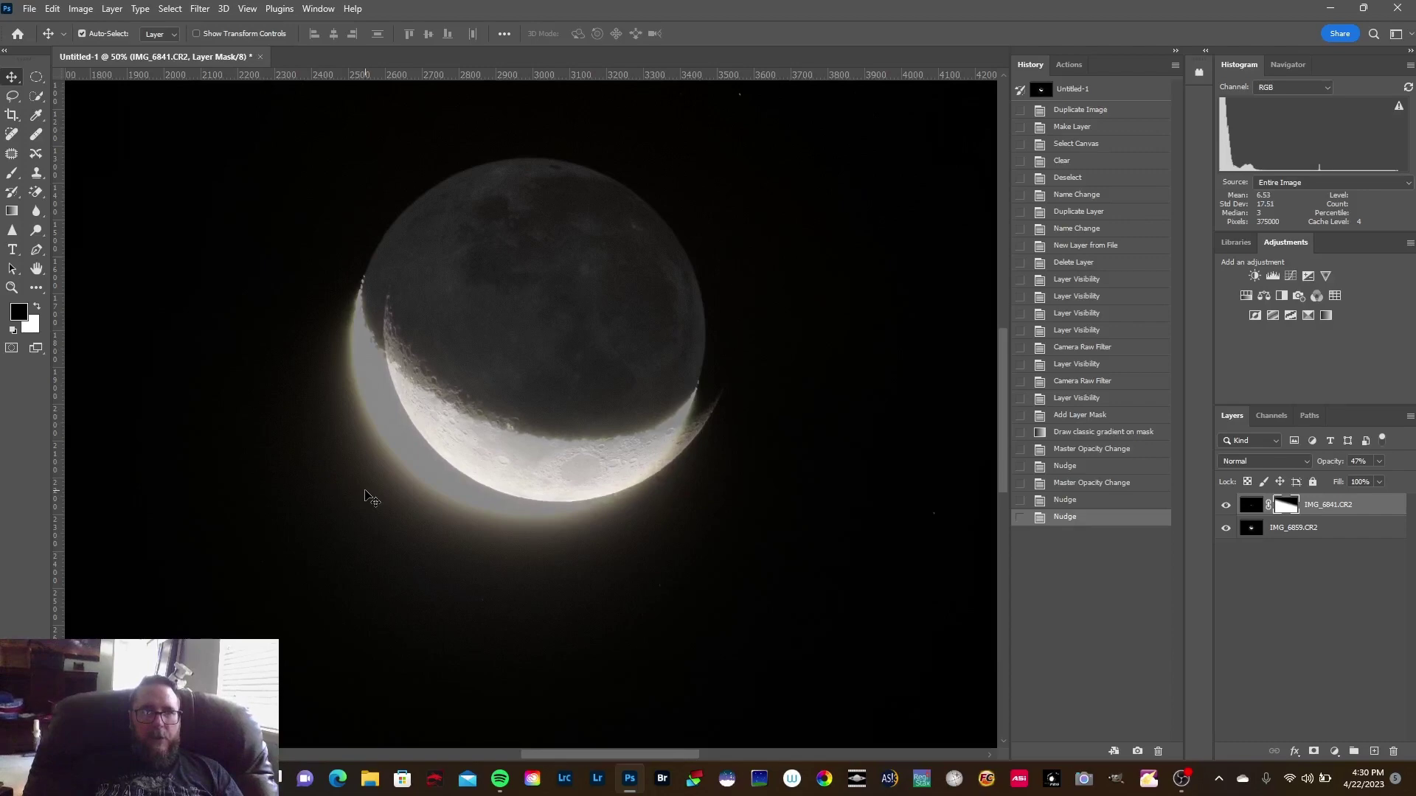
pyautogui.hotkey('shift', 'Up')
pyautogui.hotkey('shift', 'Up')
pyautogui.hotkey('shift', 'Up')
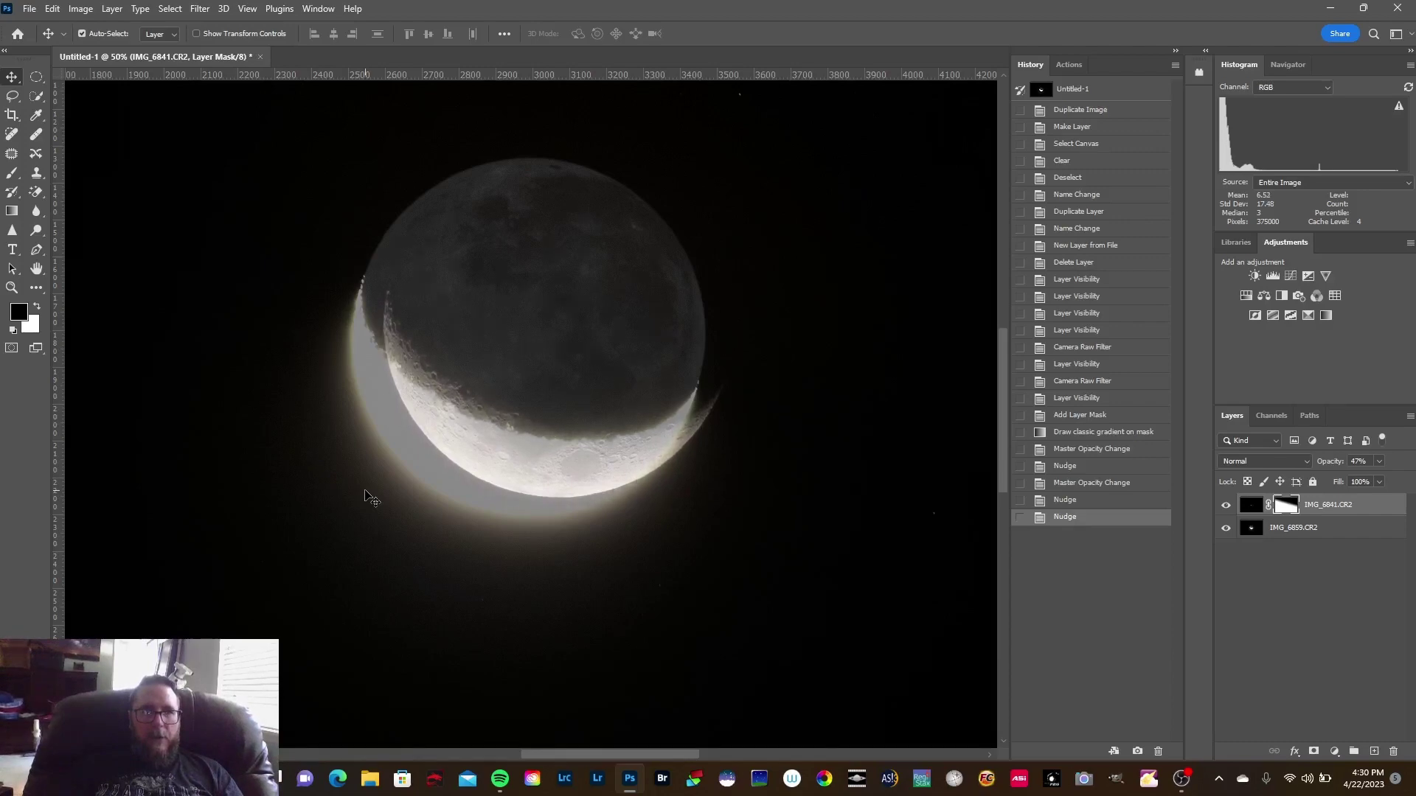
pyautogui.hotkey('shift', 'Up')
pyautogui.hotkey('shift', 'Up')
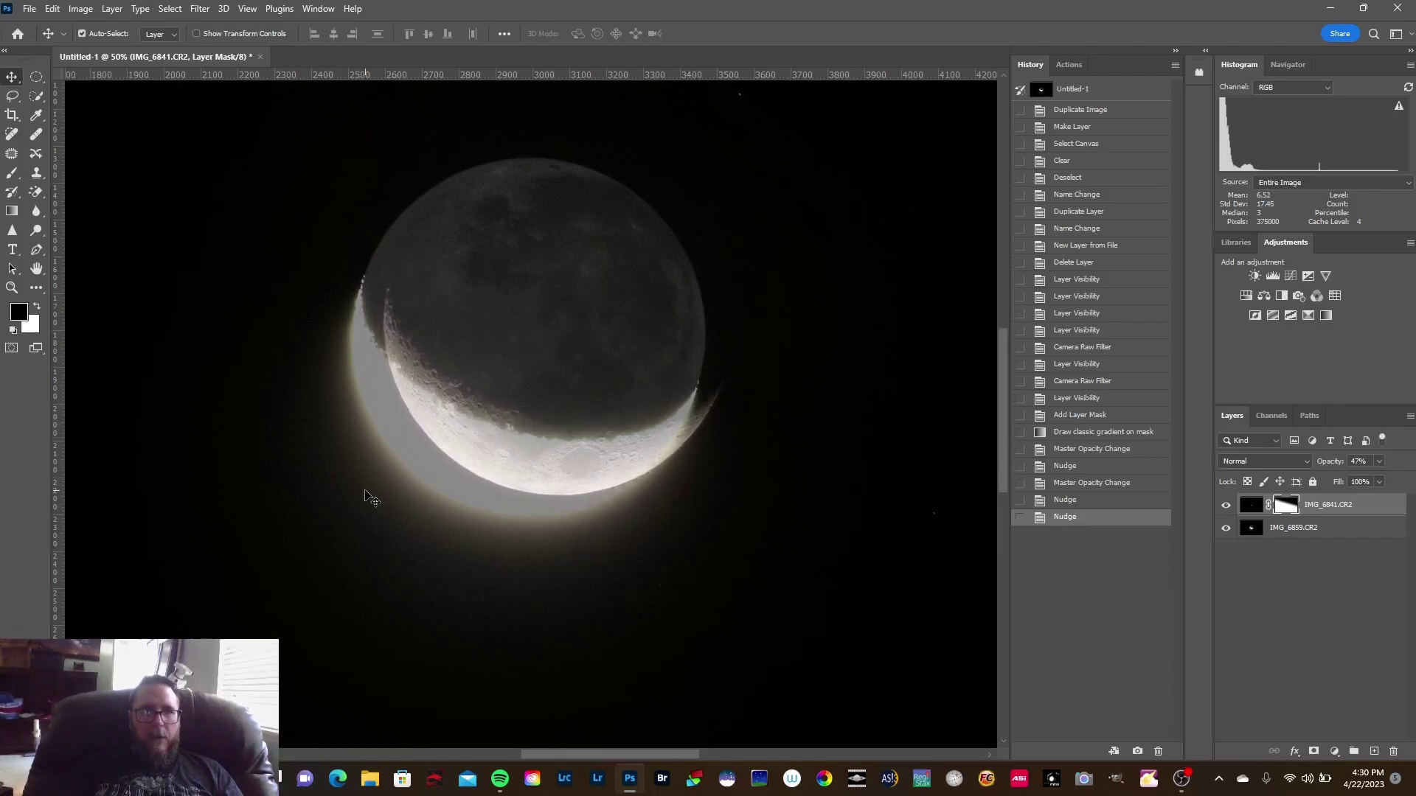
pyautogui.hotkey('shift', 'Up')
pyautogui.hotkey('shift', 'Up')
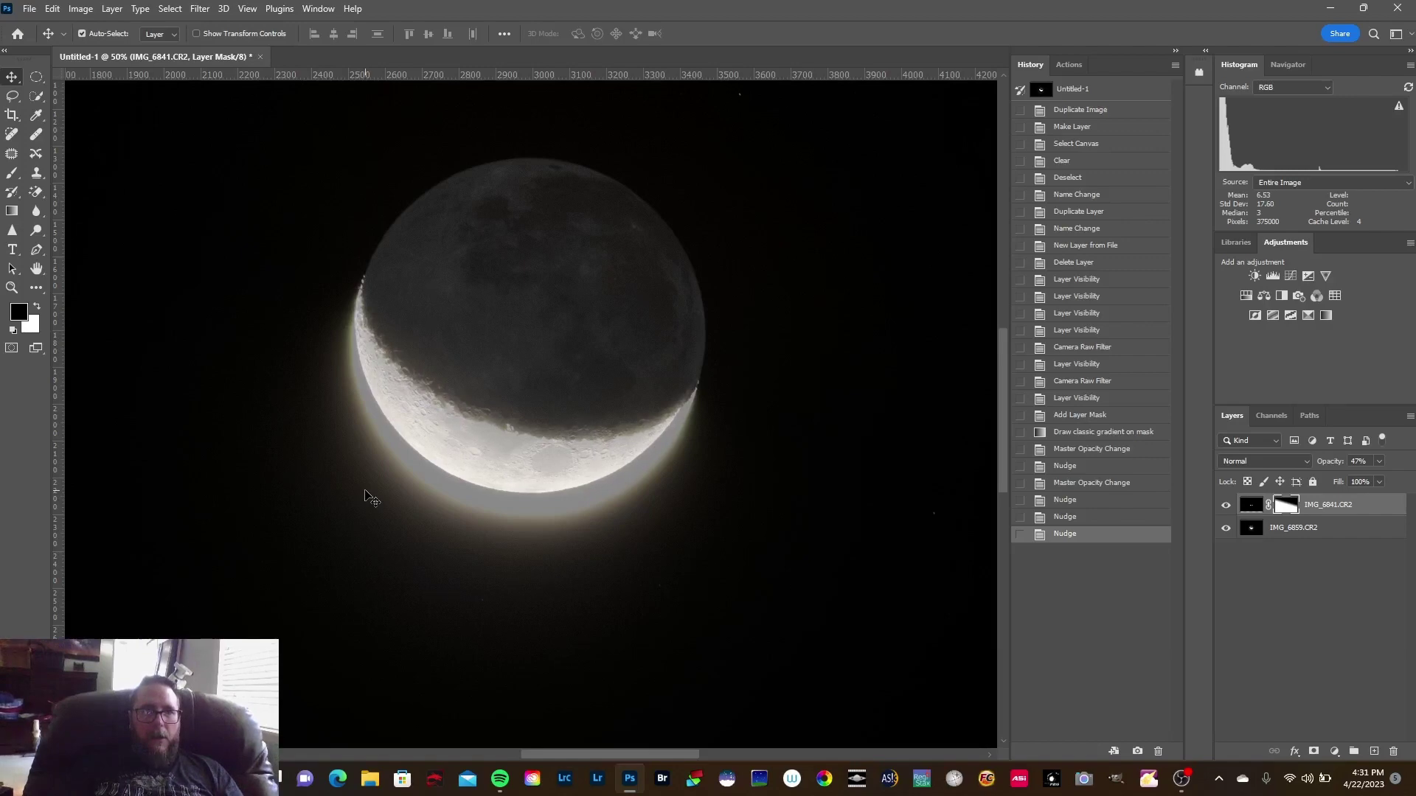
pyautogui.hotkey('shift', 'Down')
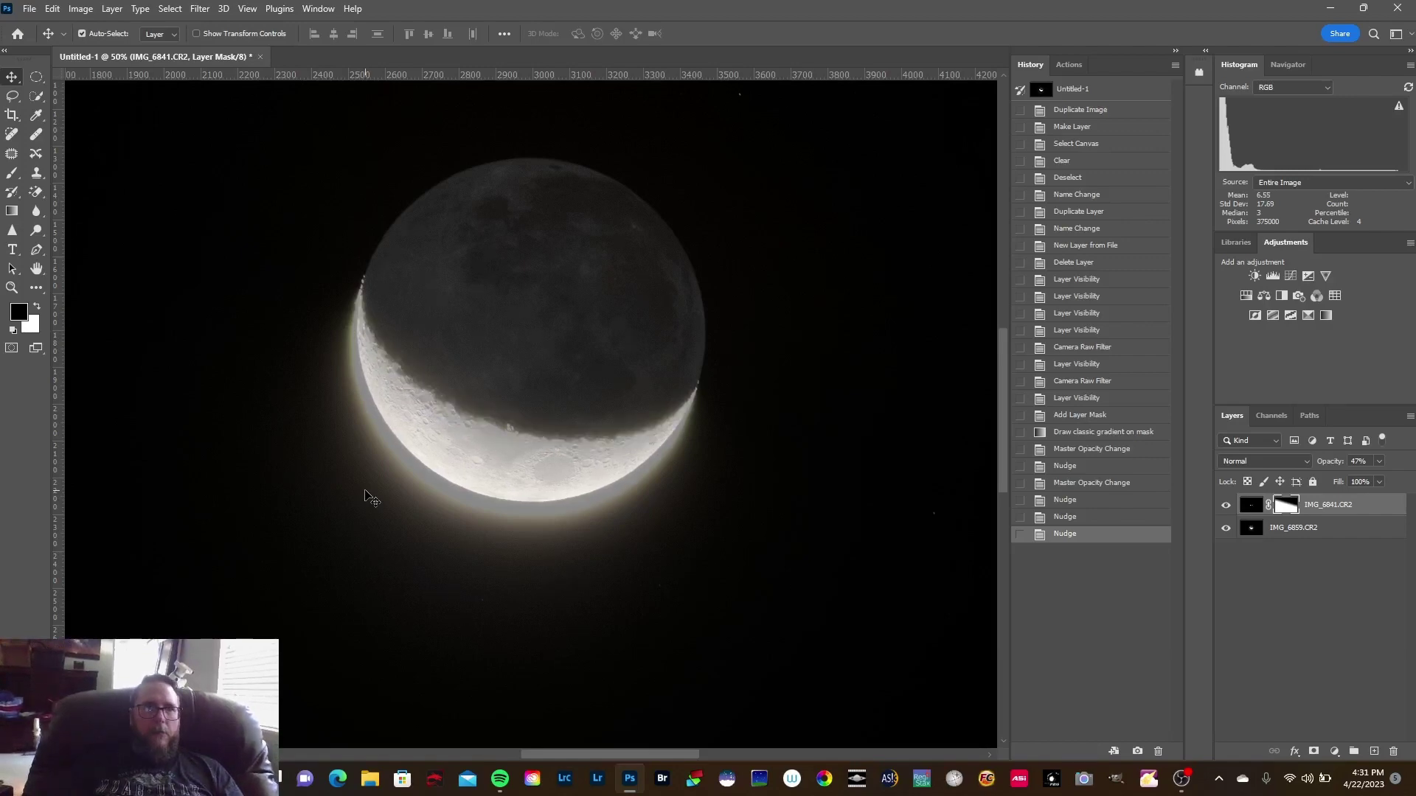
# Zoom to 50% on the moon and compare the top layer at 100% and 37% opacity, ending at 100%
pyautogui.click(12, 288)
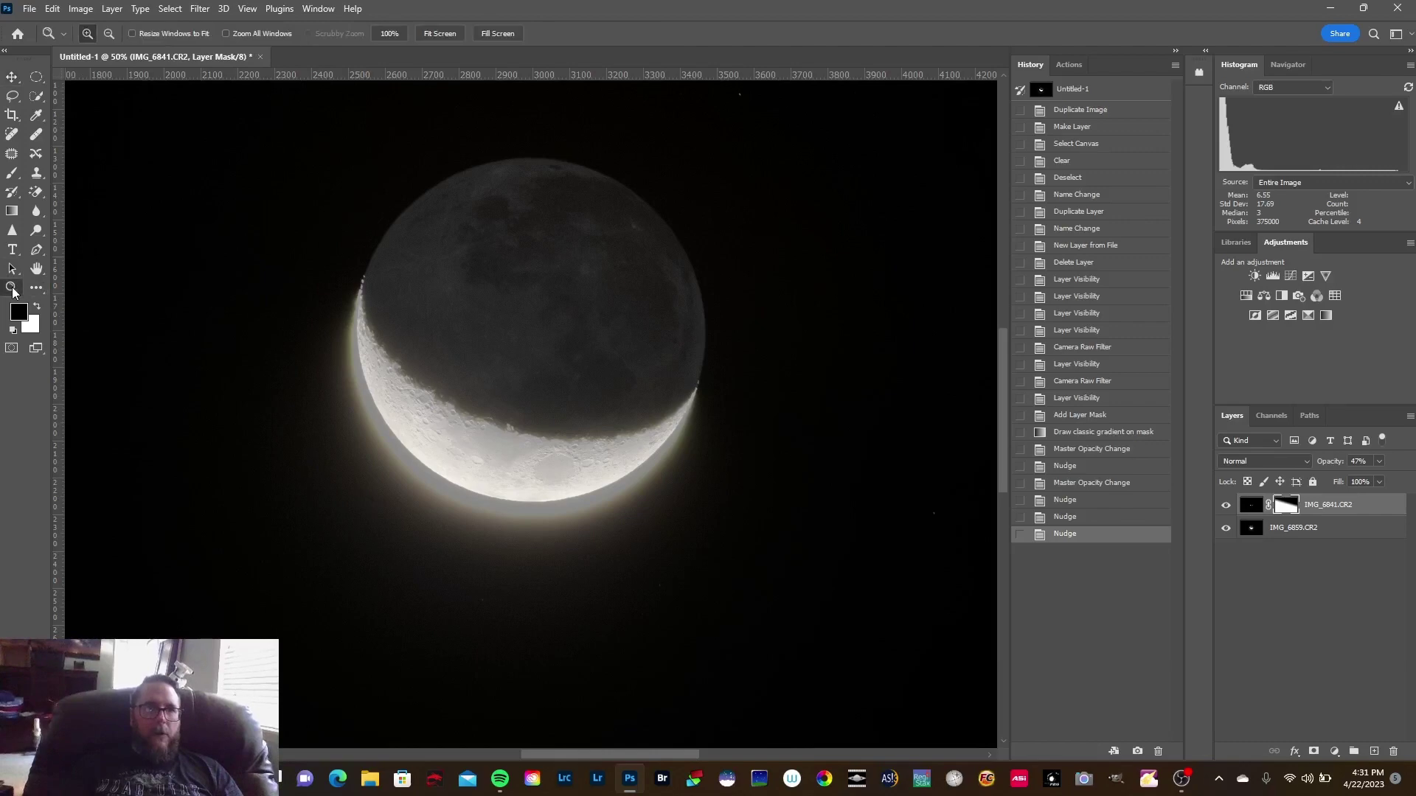
pyautogui.click(442, 33)
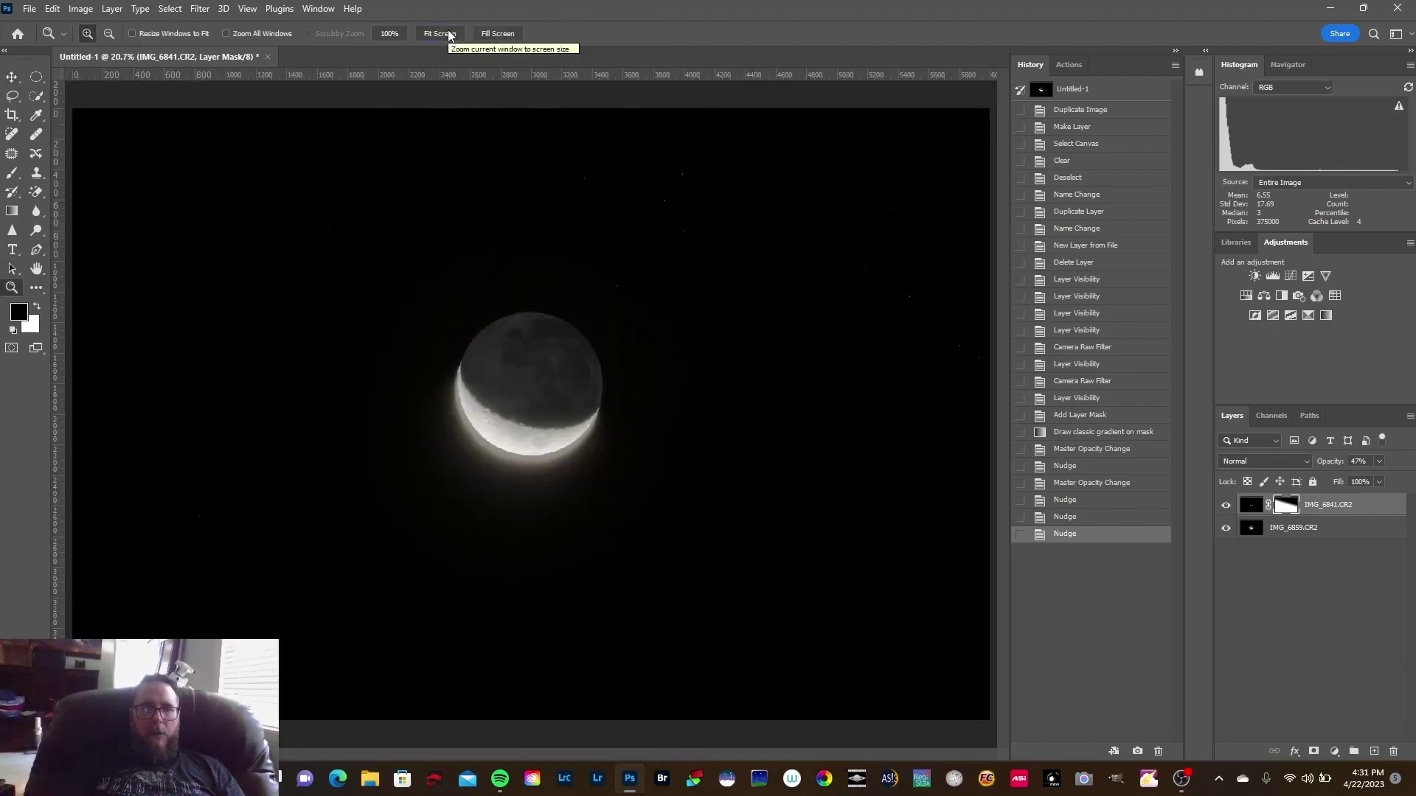
pyautogui.click(449, 34)
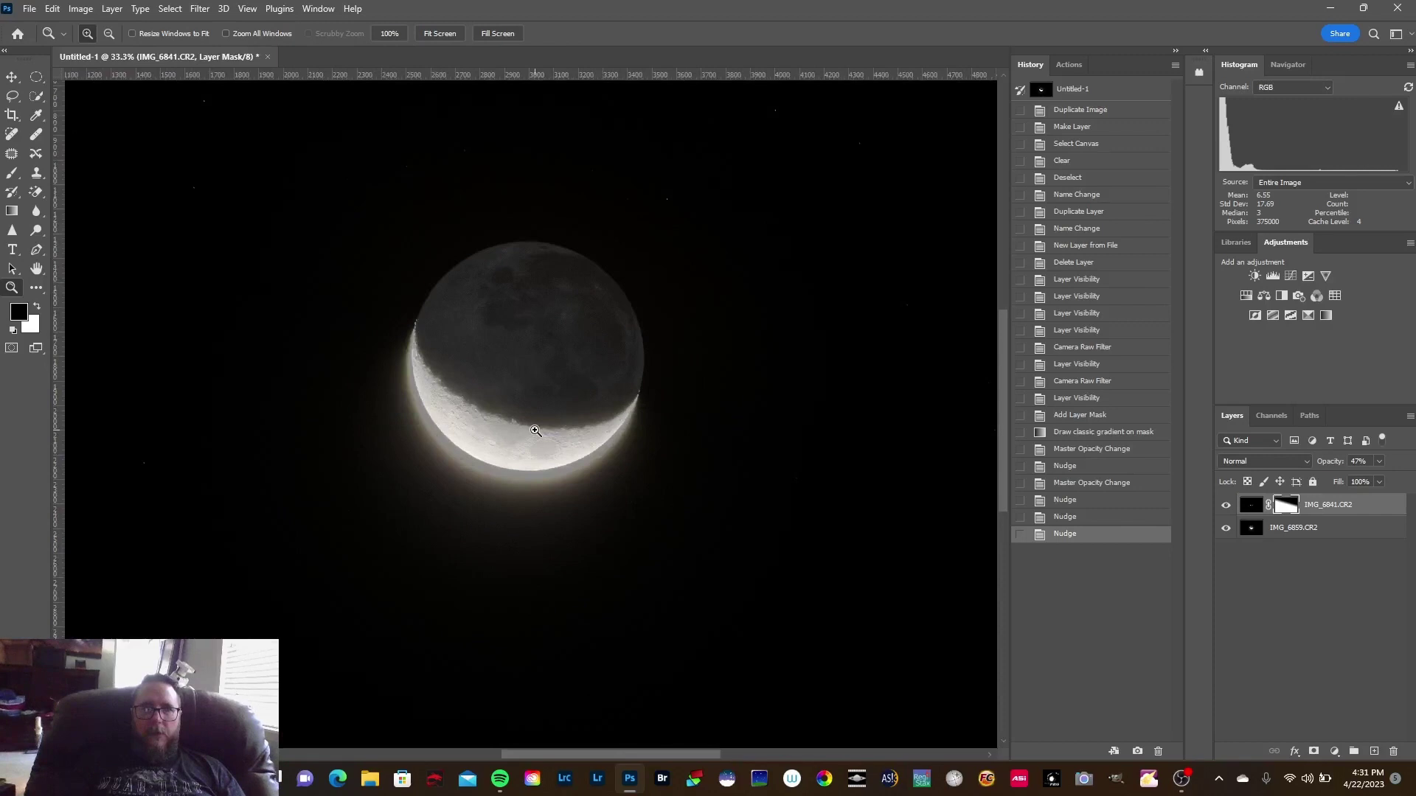
pyautogui.click(535, 431)
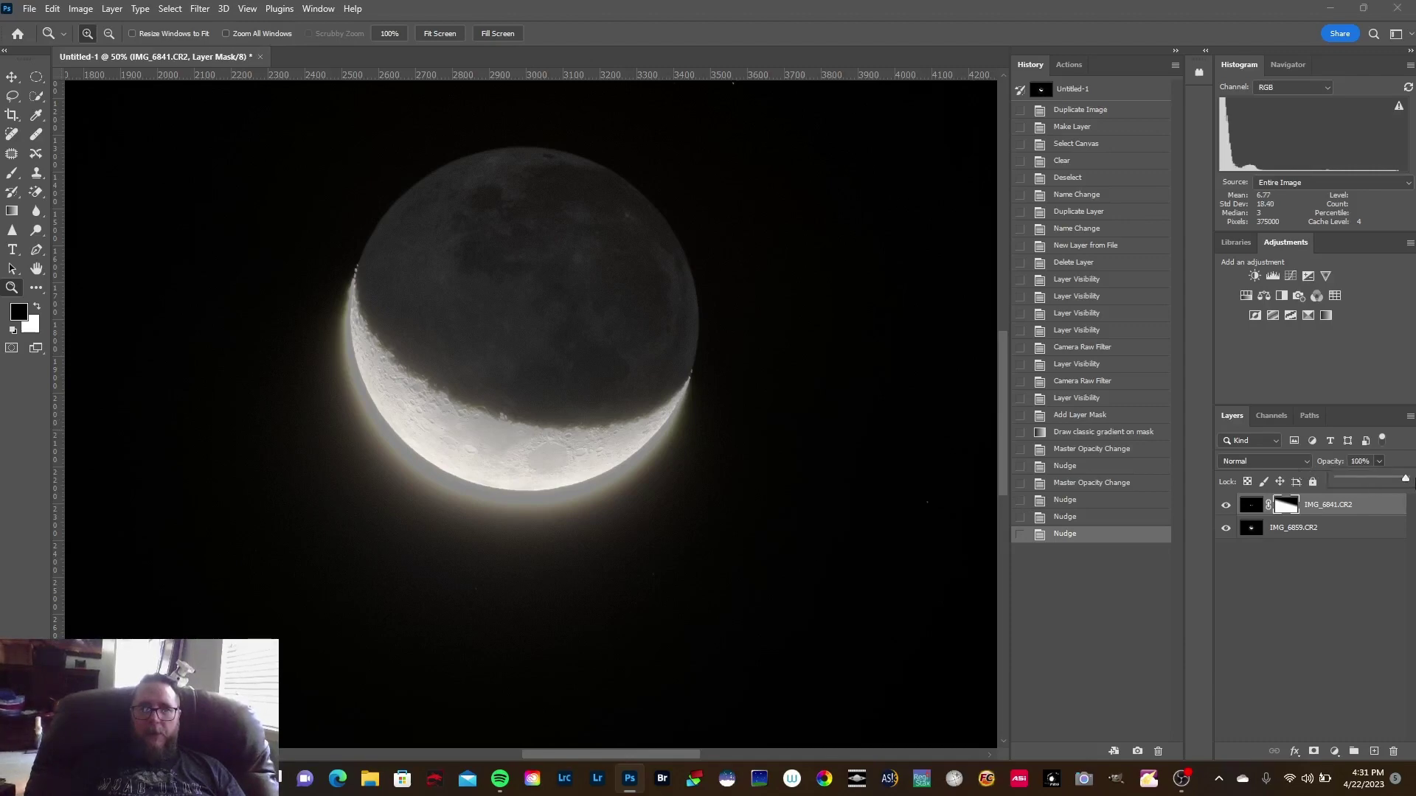
pyautogui.moveTo(1367, 480); pyautogui.dragTo(1409, 479)
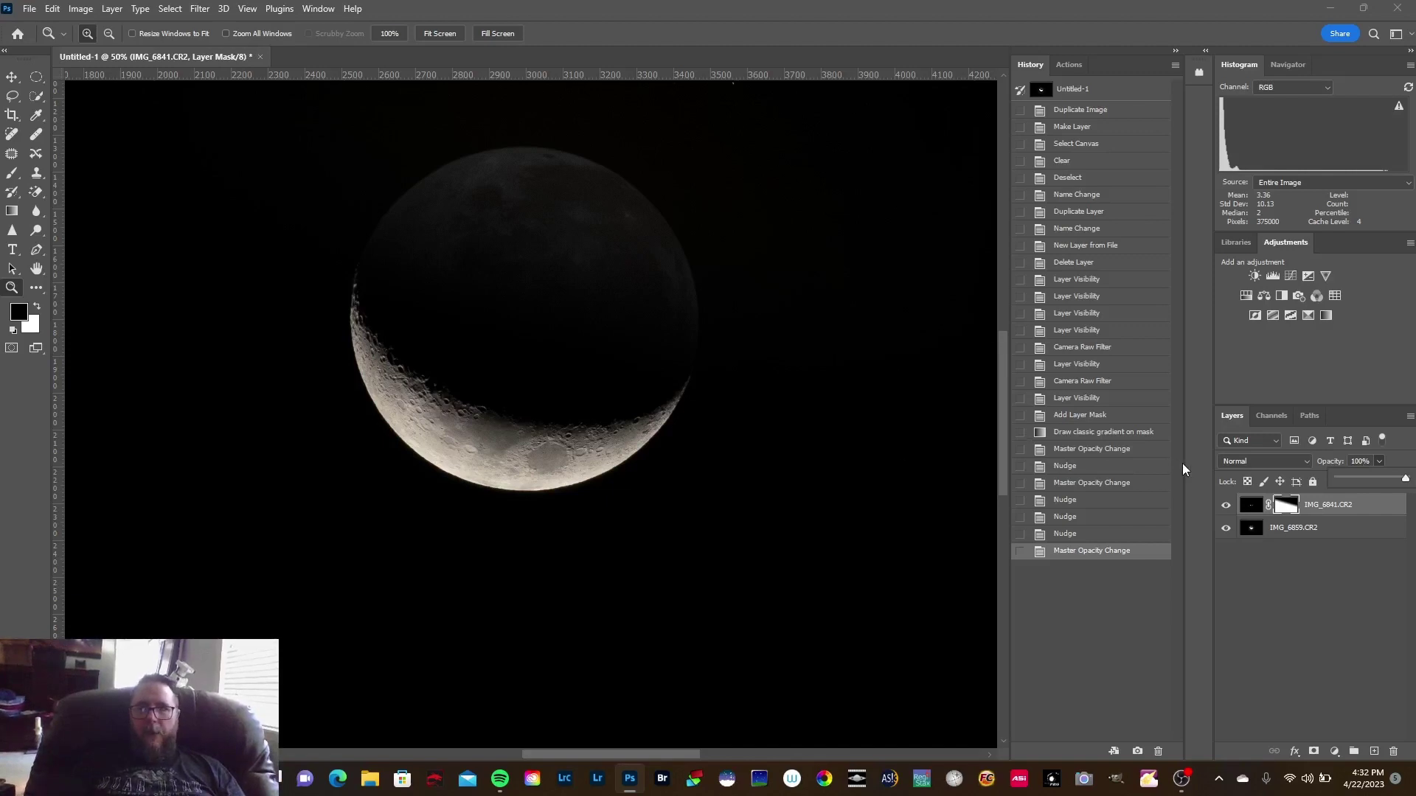
pyautogui.moveTo(1405, 479); pyautogui.dragTo(1362, 480)
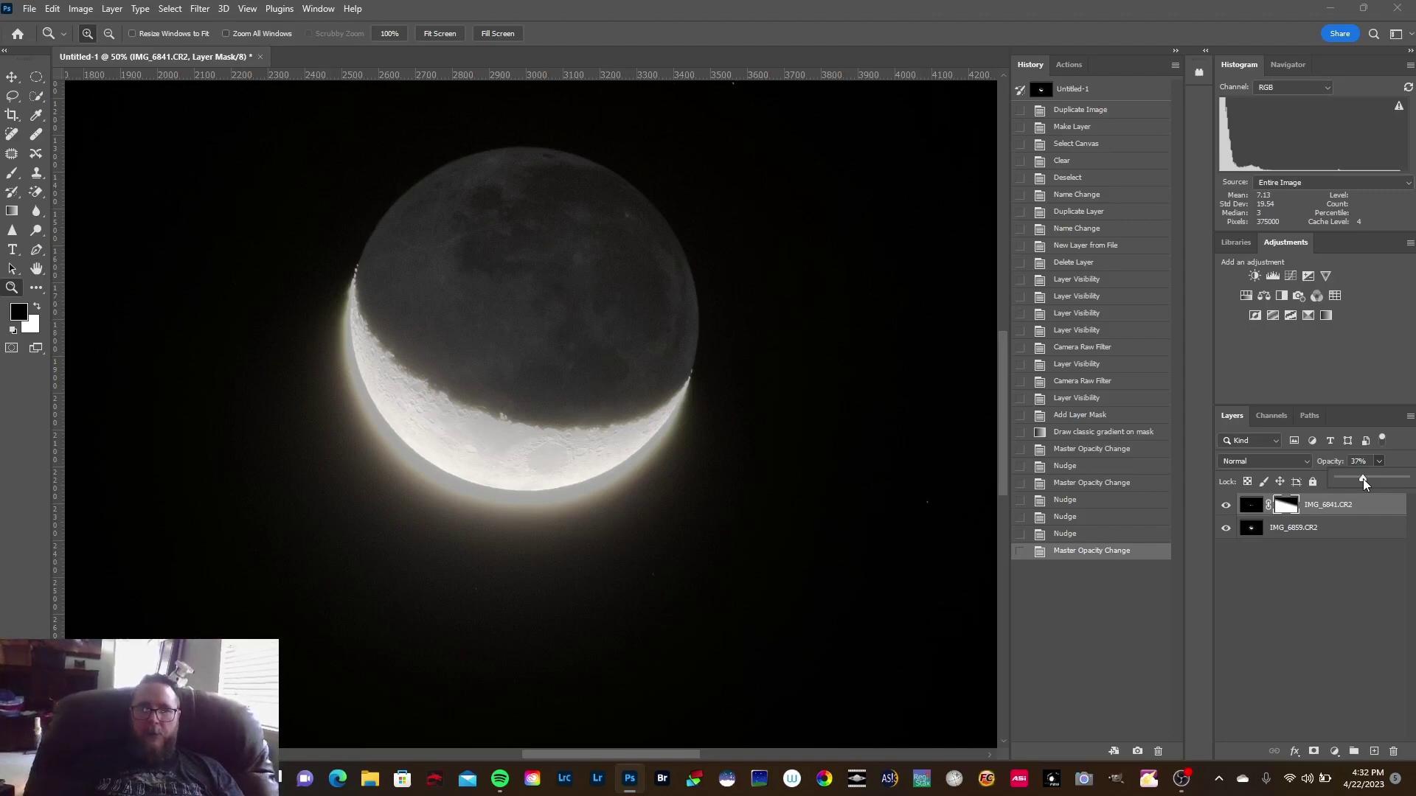
pyautogui.moveTo(1363, 479); pyautogui.dragTo(1412, 479)
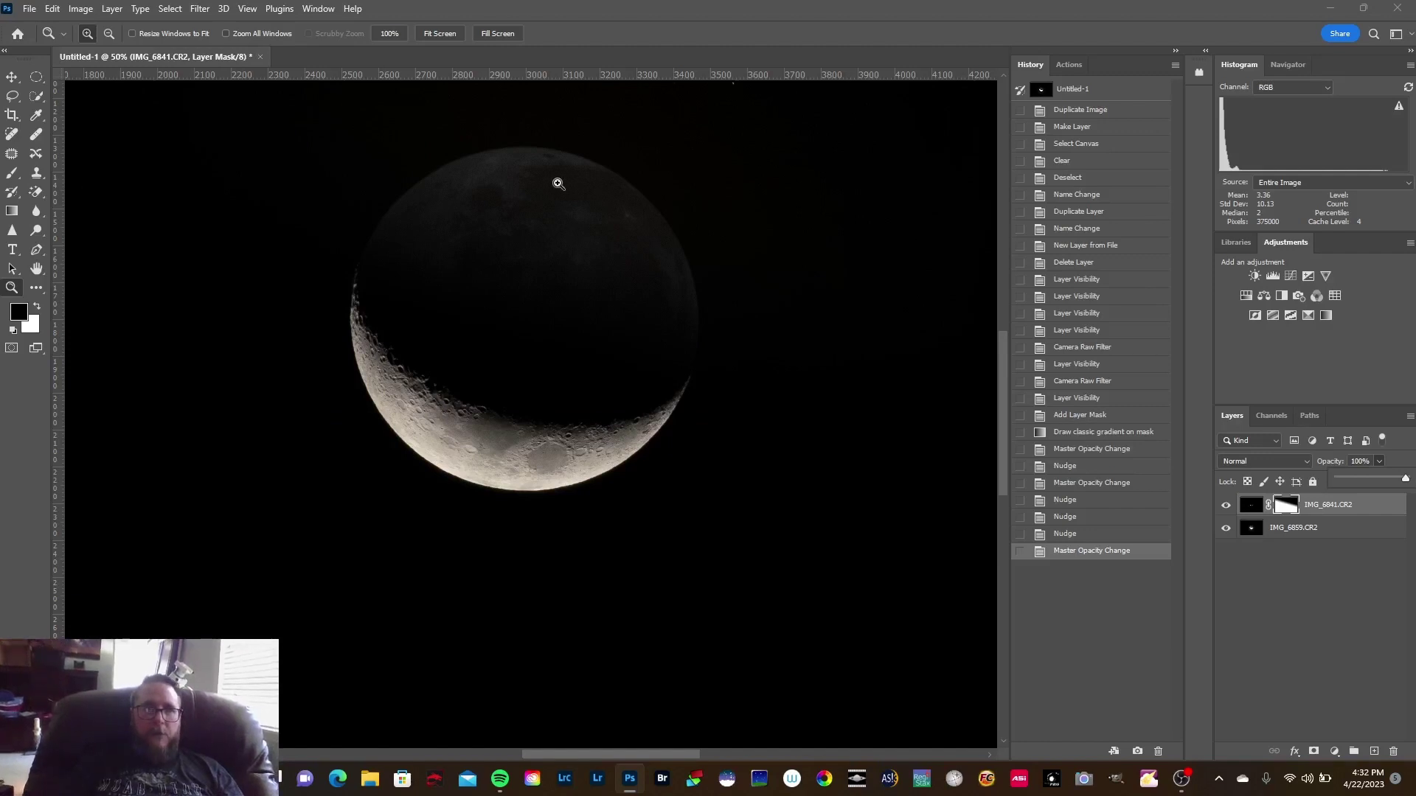
# Fit the whole image on screen and select the IMG_6859.CR2 layer
pyautogui.click(441, 33)
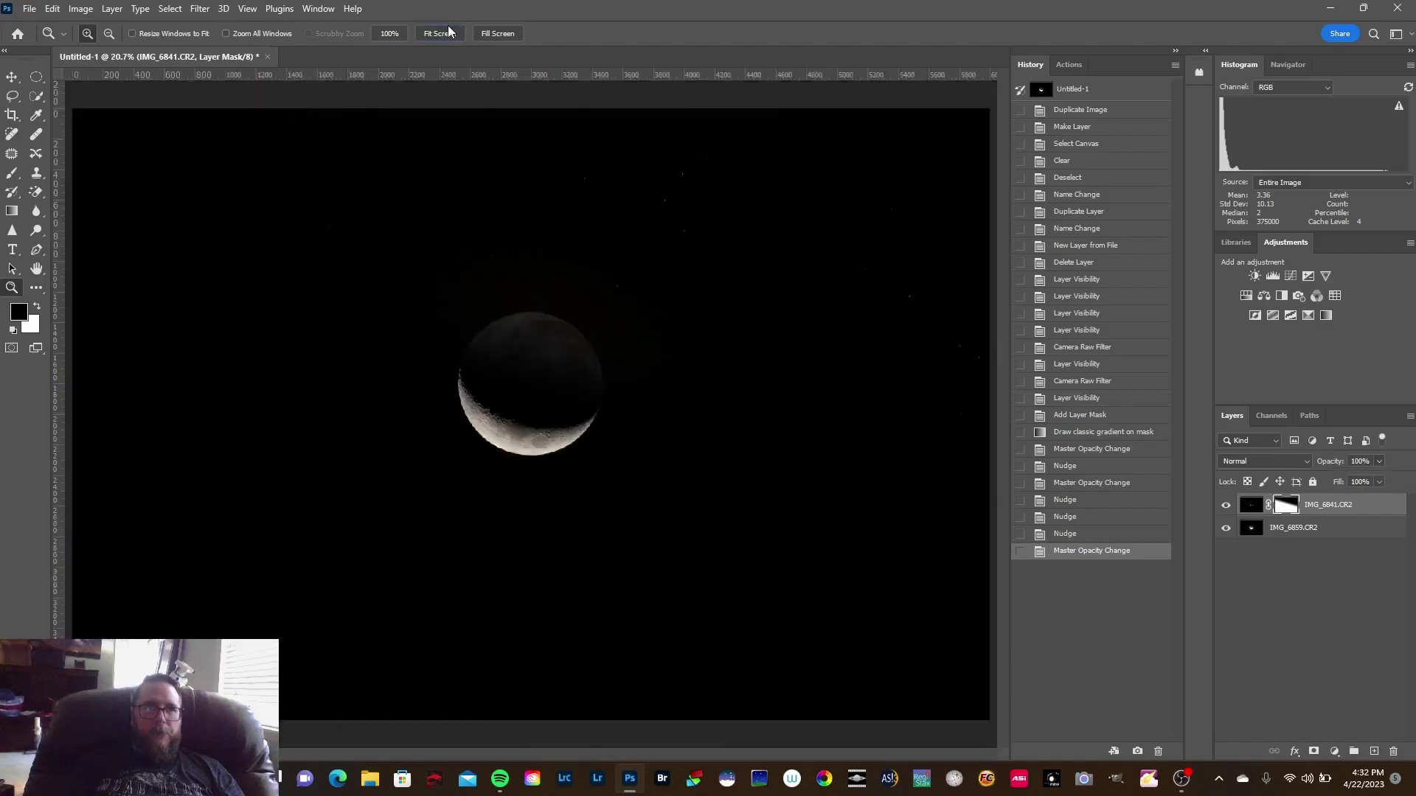
pyautogui.click(1299, 530)
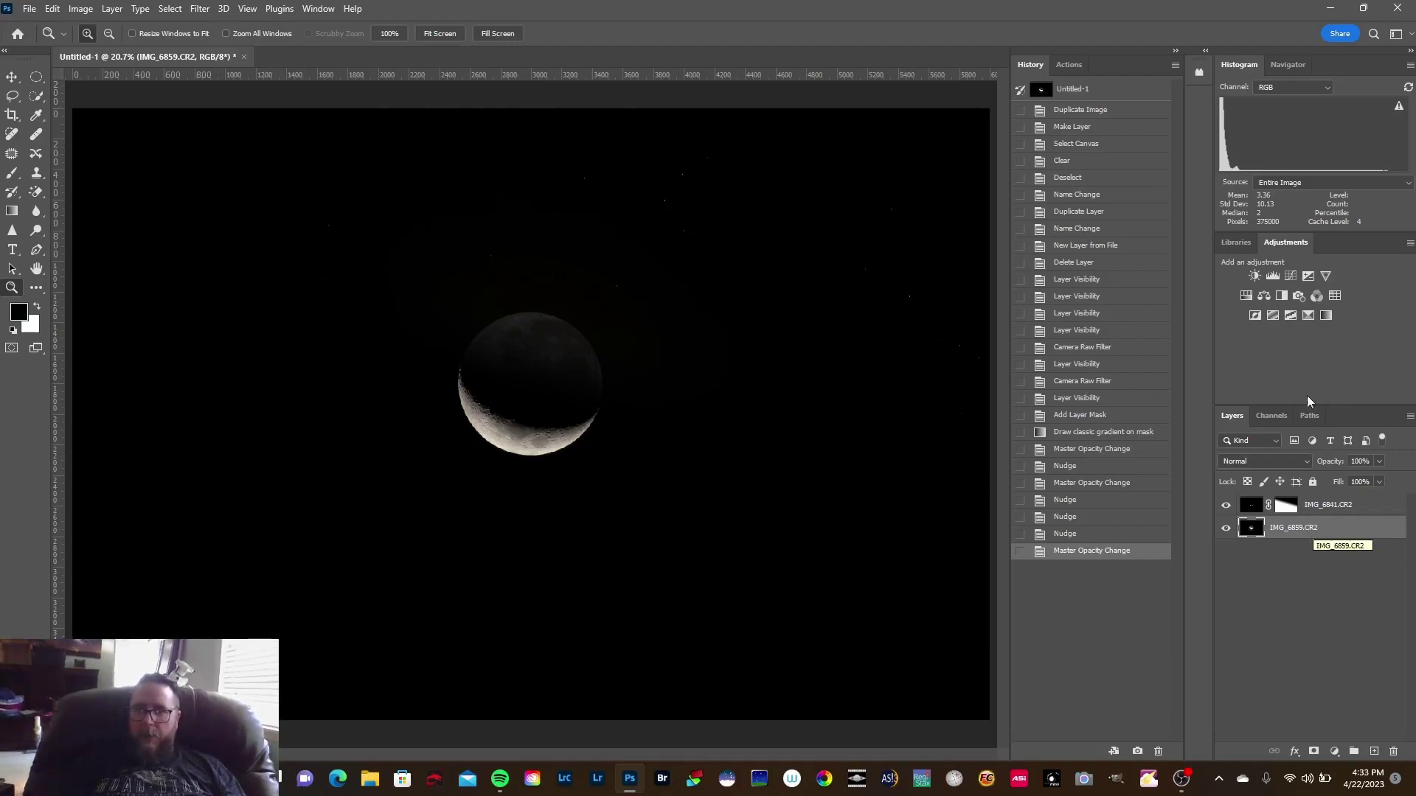
# Add a Brightness/Contrast adjustment above IMG_6859.CR2 with Brightness 84 and Contrast 34
pyautogui.click(1255, 277)
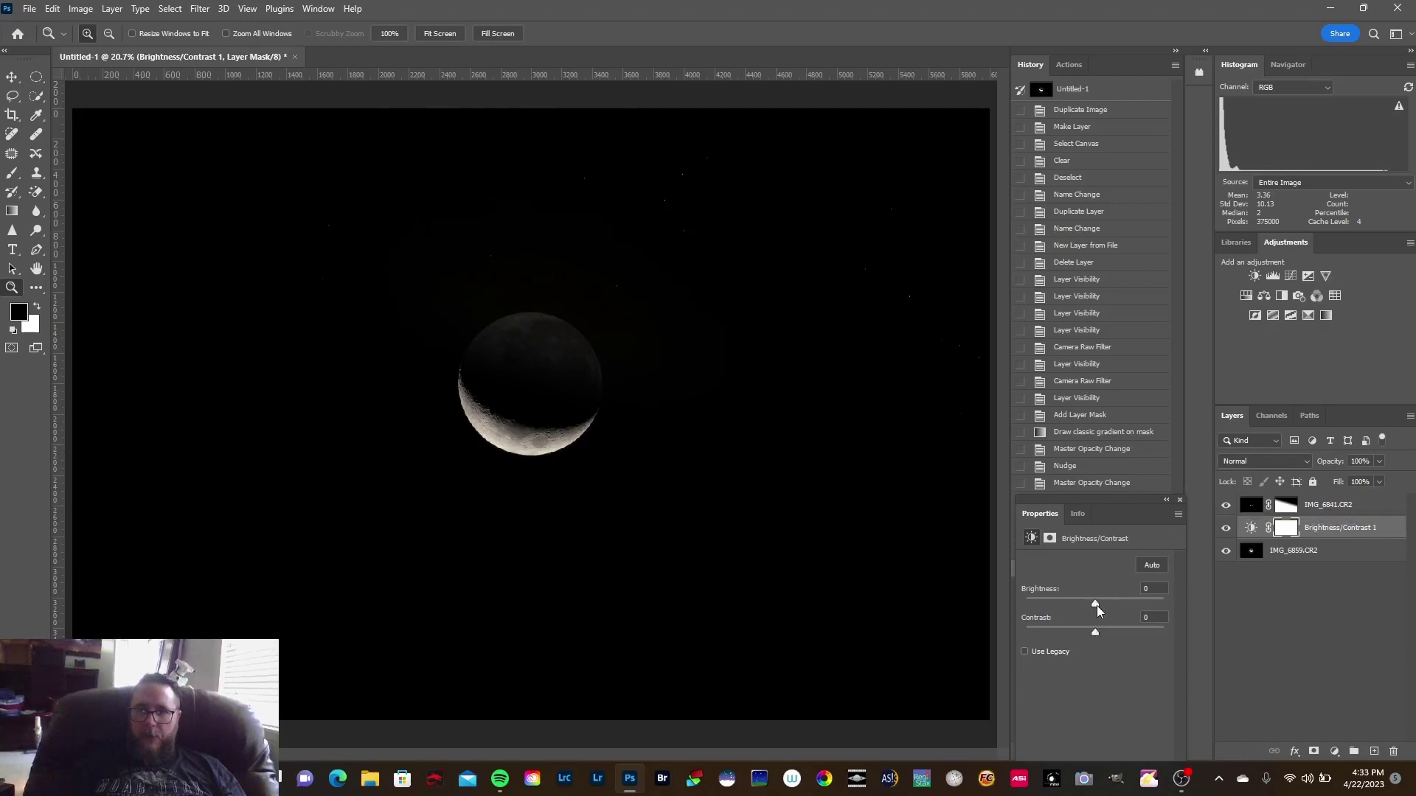
pyautogui.moveTo(1097, 603); pyautogui.dragTo(1133, 603)
pyautogui.moveTo(1094, 630); pyautogui.dragTo(1118, 628)
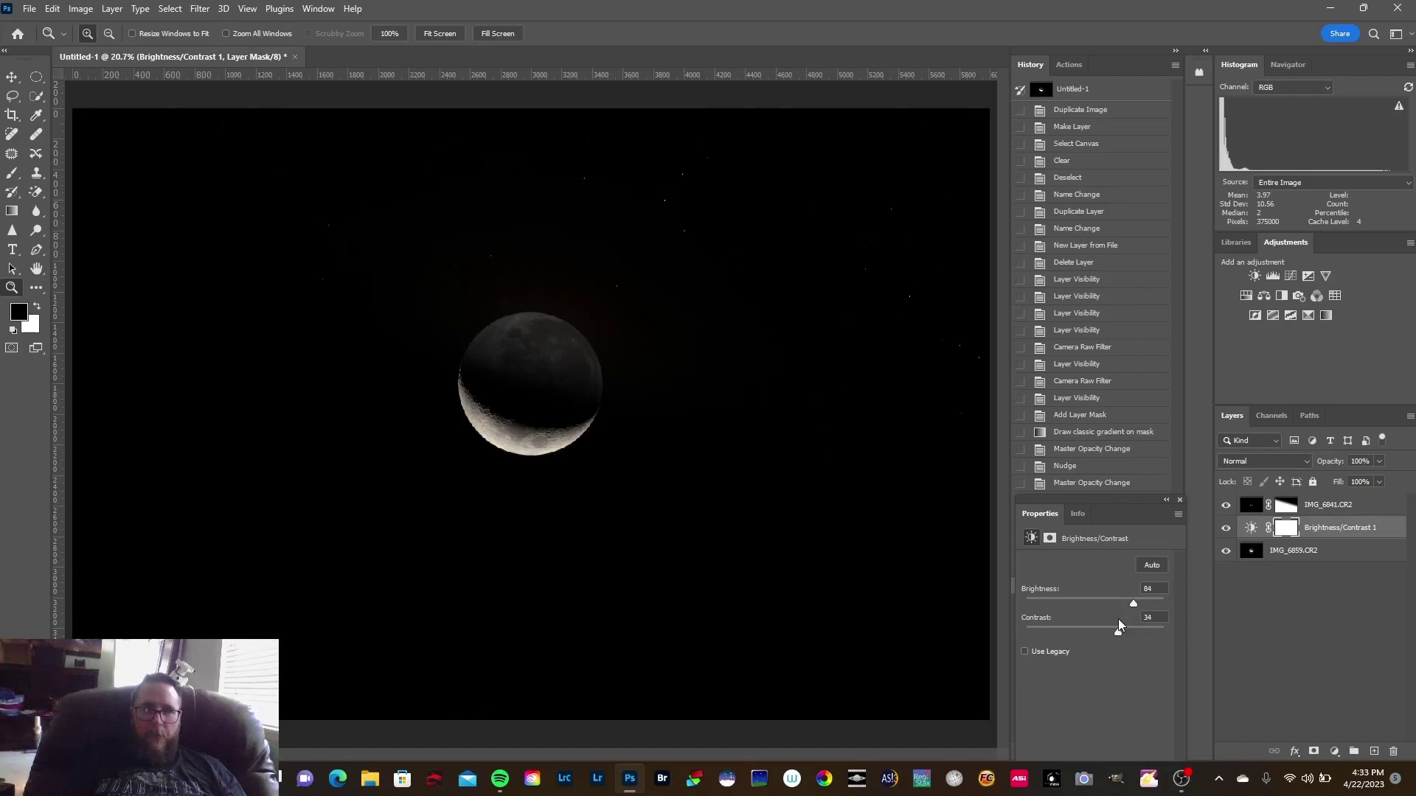
pyautogui.click(1179, 501)
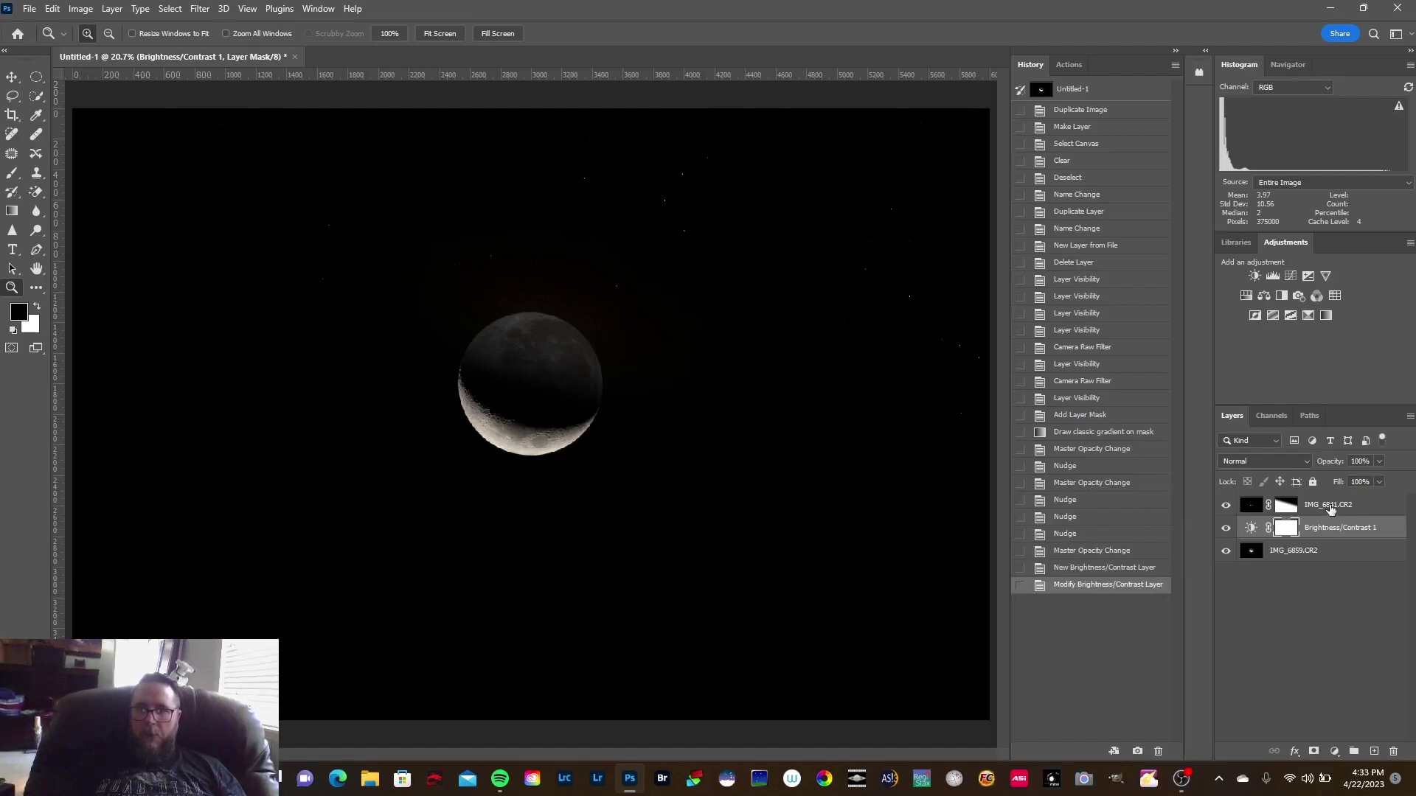
pyautogui.click(1330, 509)
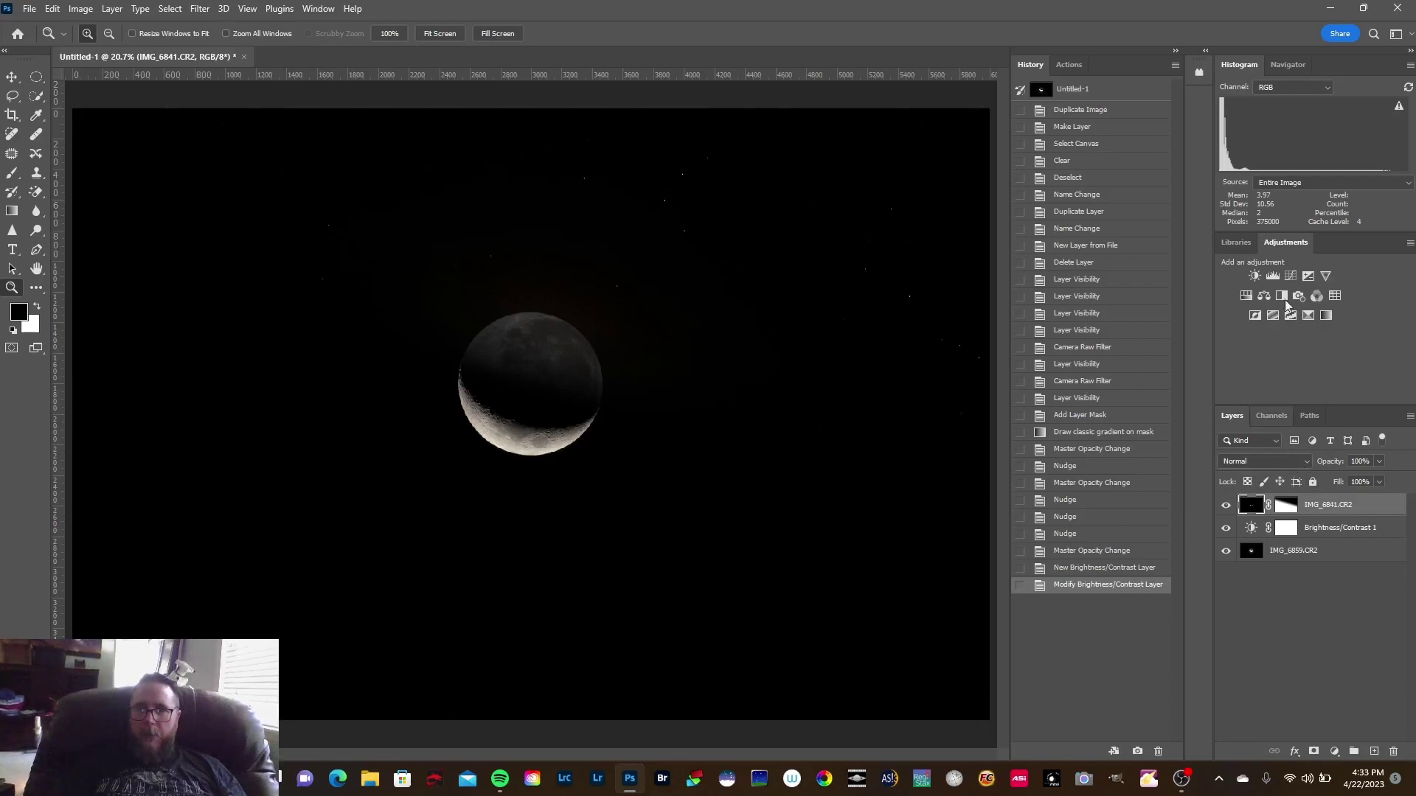
# Add a second Brightness/Contrast adjustment above IMG_6841.CR2 with Brightness 14 and Contrast -14
pyautogui.click(1254, 275)
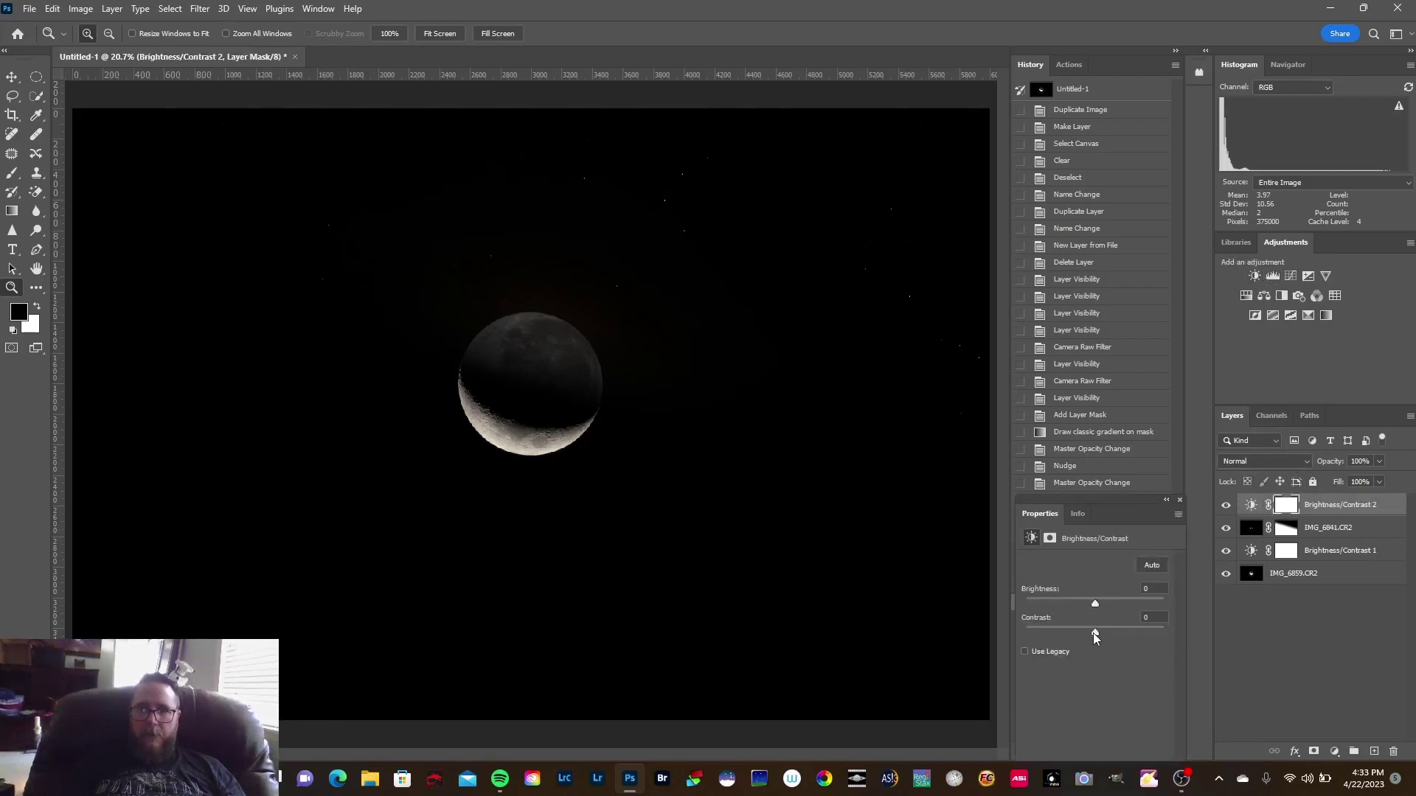
pyautogui.moveTo(1095, 633); pyautogui.dragTo(1075, 633)
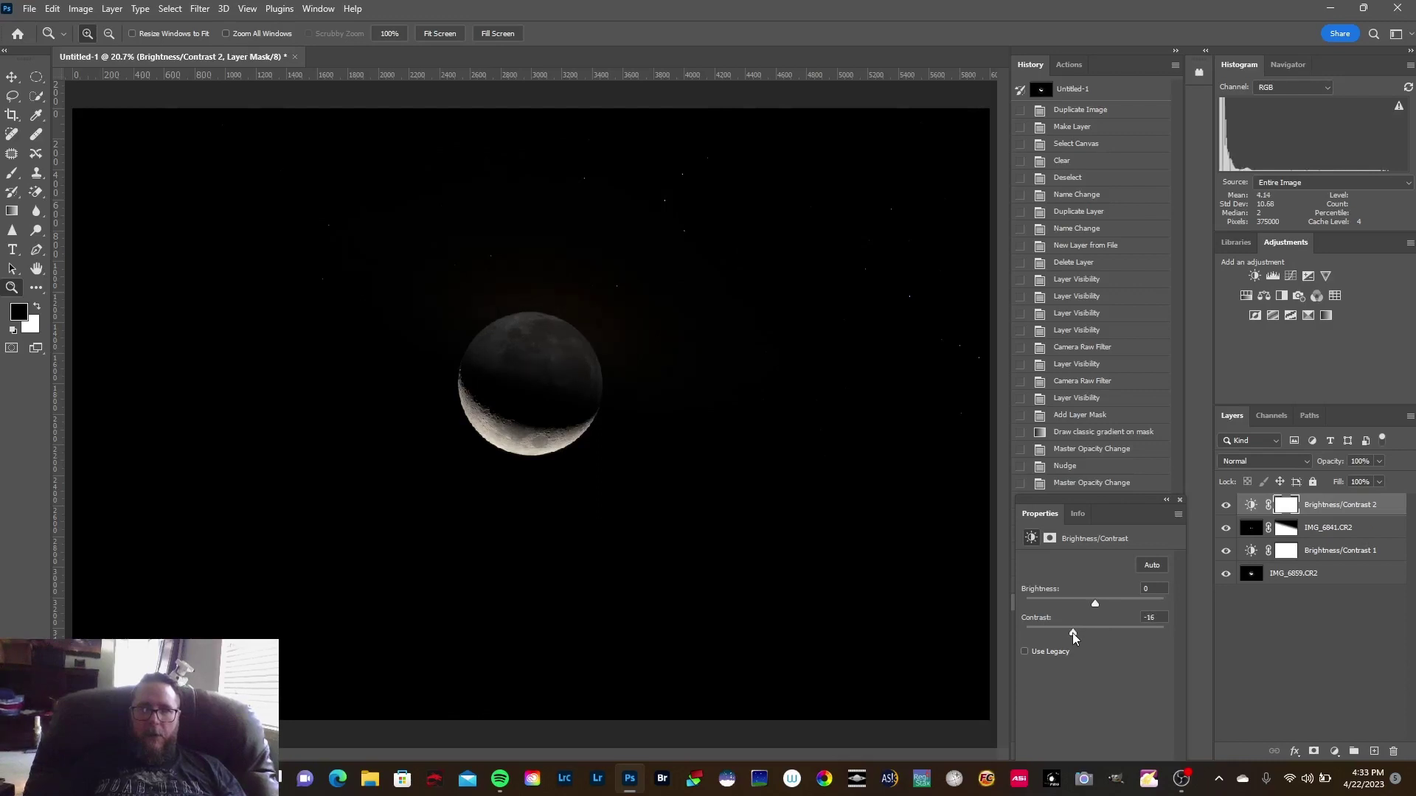
pyautogui.moveTo(1068, 631); pyautogui.dragTo(1102, 603)
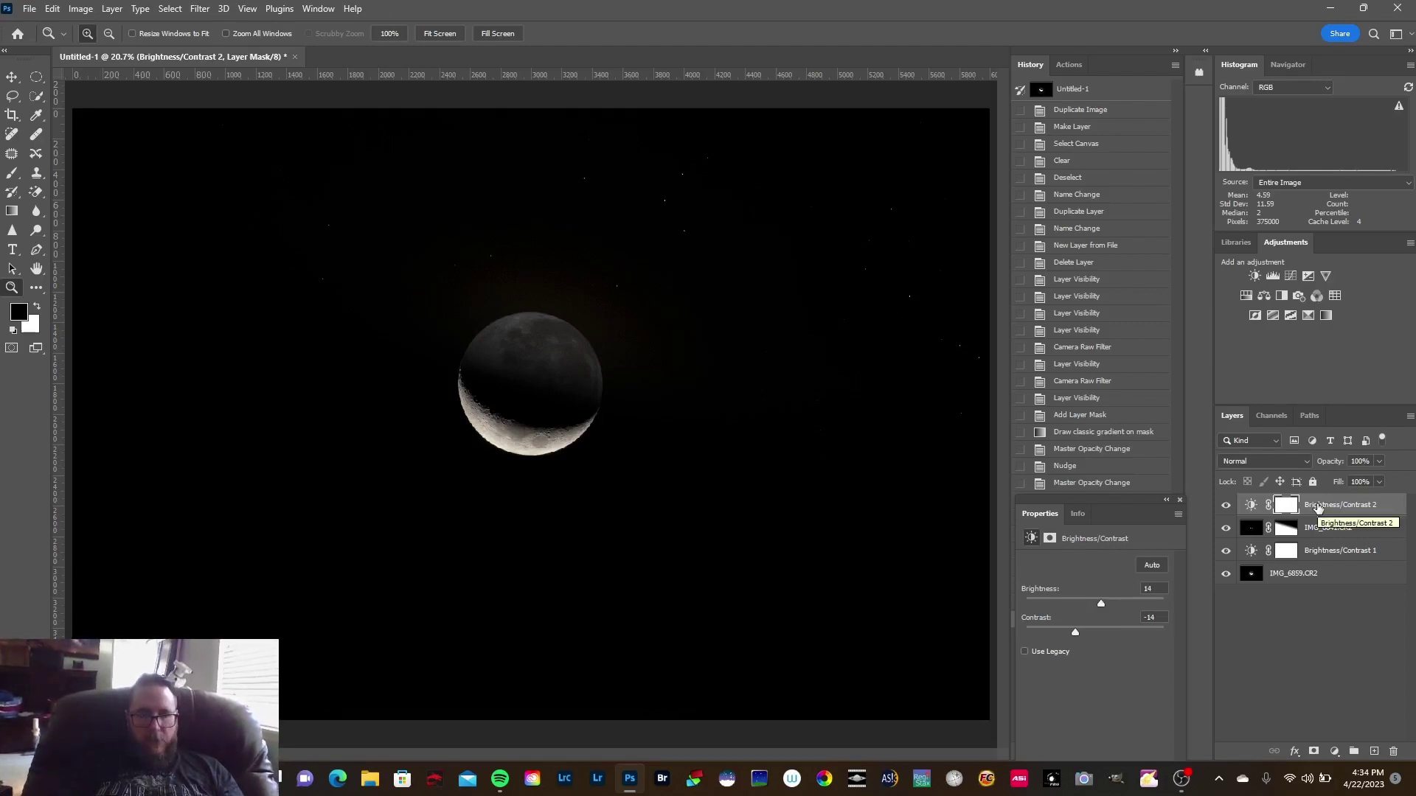
# Stamp all visible layers into Layer 1 and crop to 4836 × 3224 px at the original ratio
pyautogui.hotkey('ctrl', 'shift', 'alt', 'e')
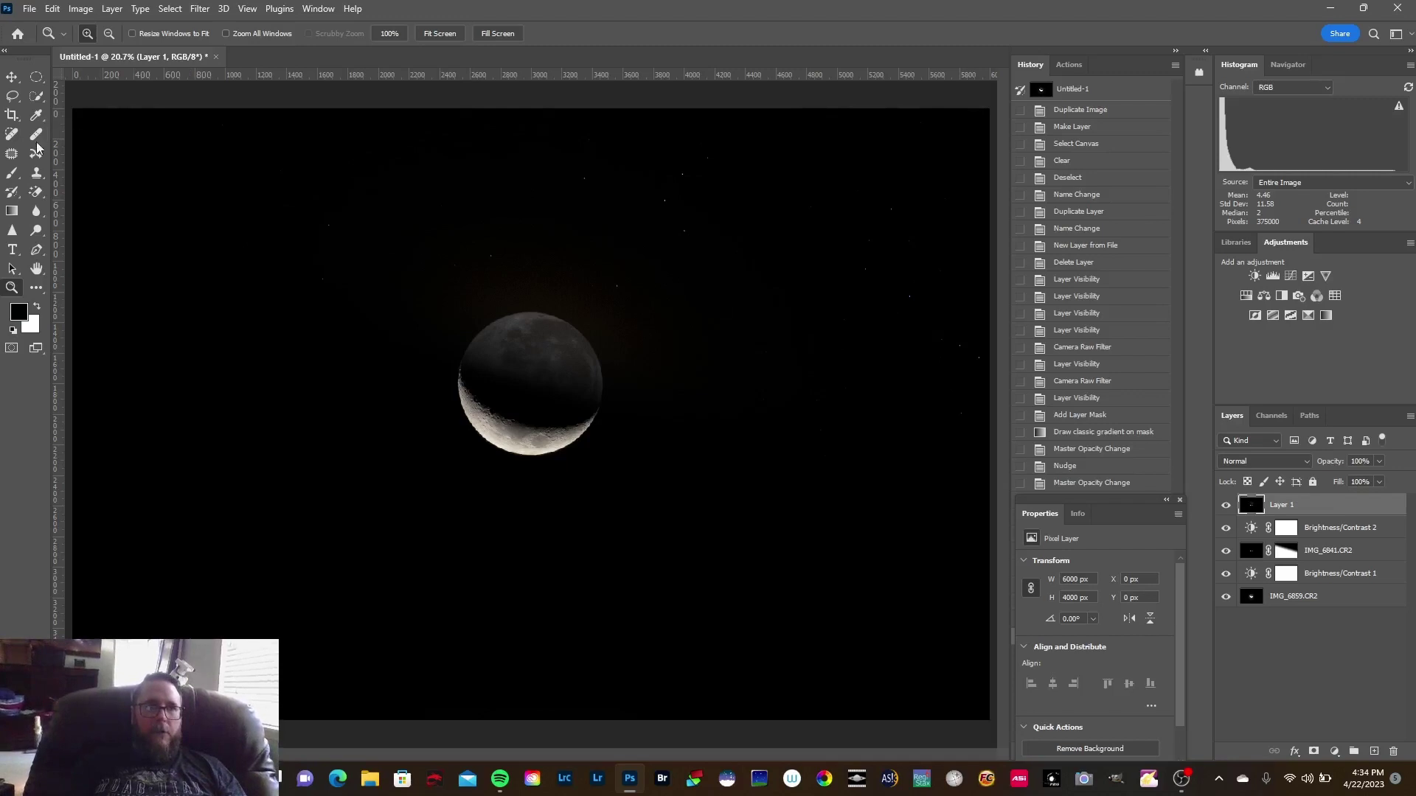
pyautogui.click(10, 116)
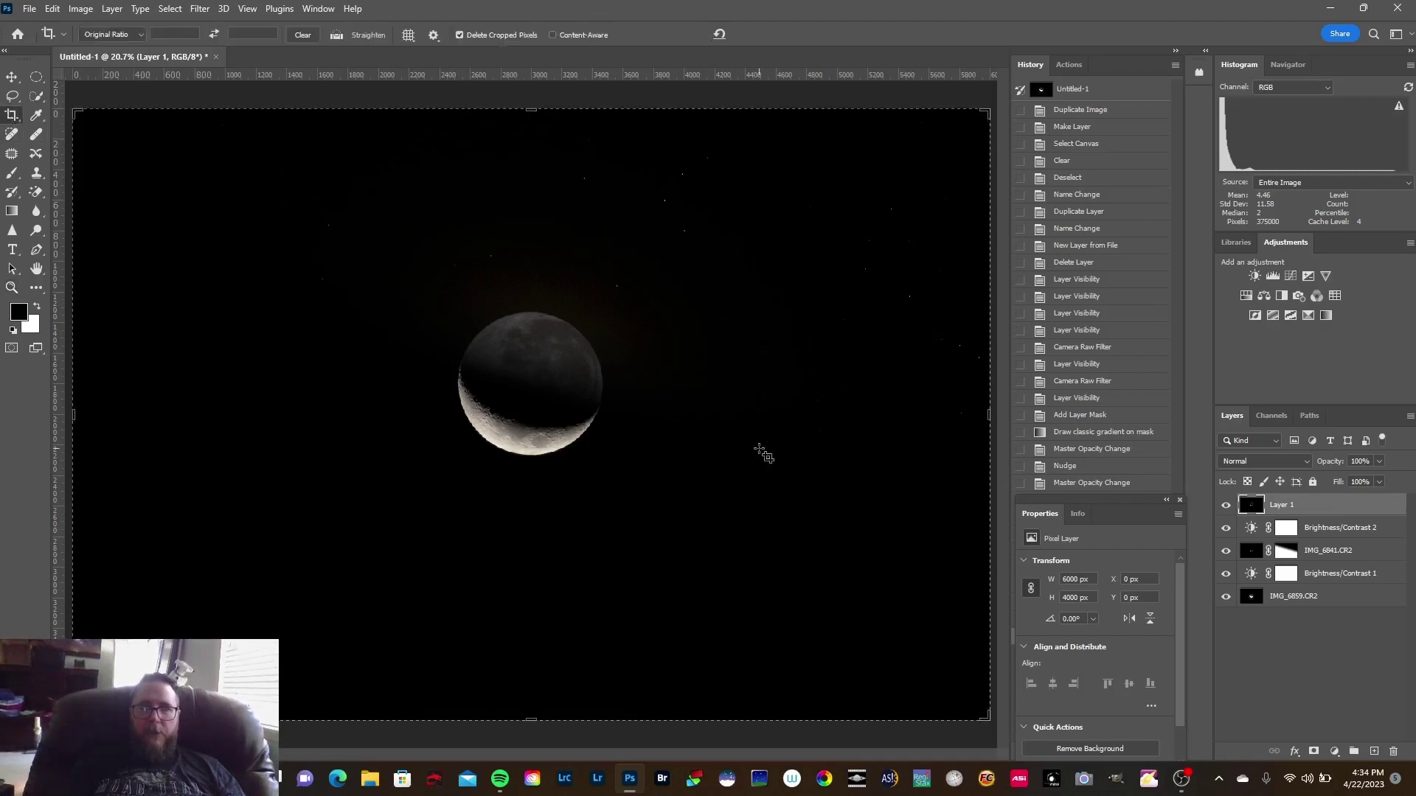
pyautogui.moveTo(991, 418); pyautogui.dragTo(975, 419)
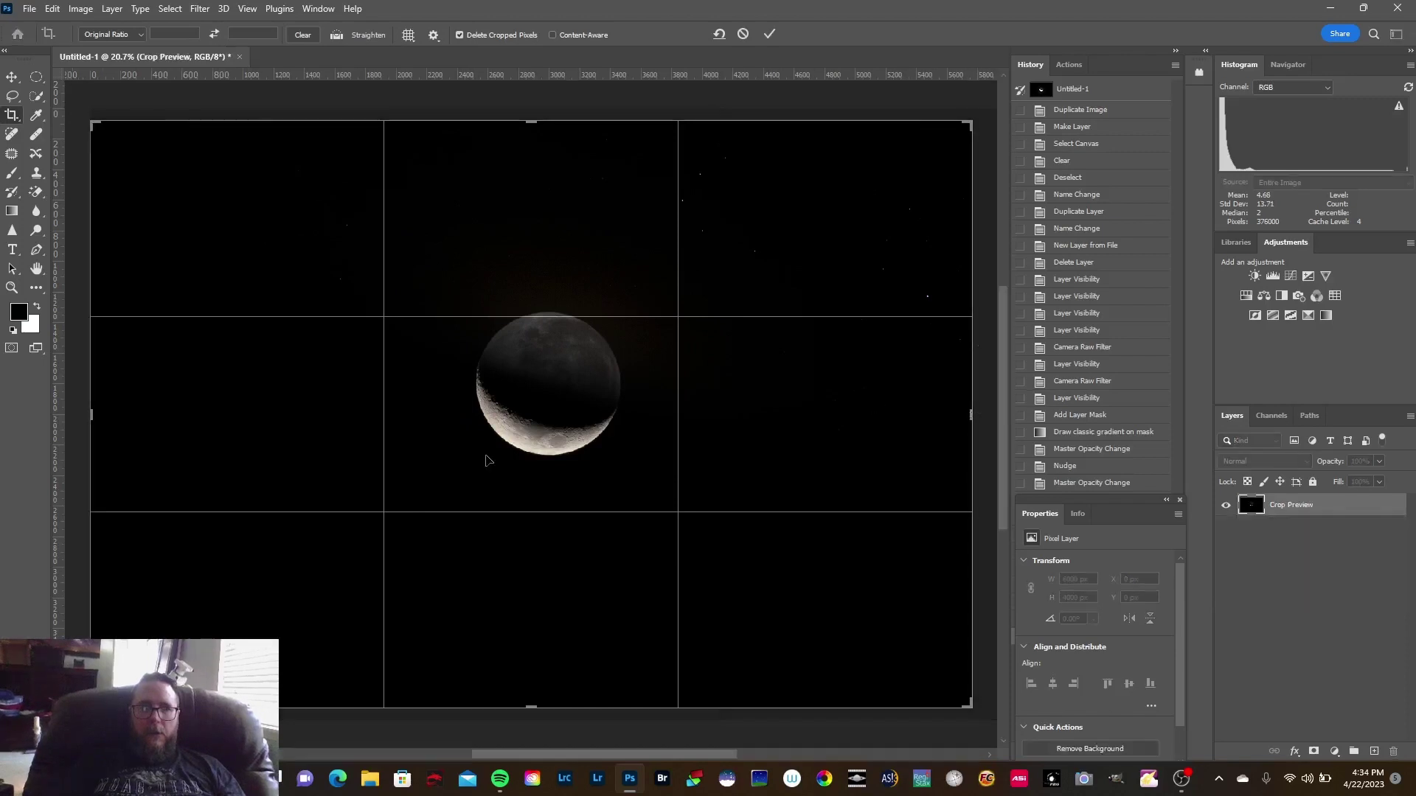
pyautogui.moveTo(91, 419); pyautogui.dragTo(113, 416)
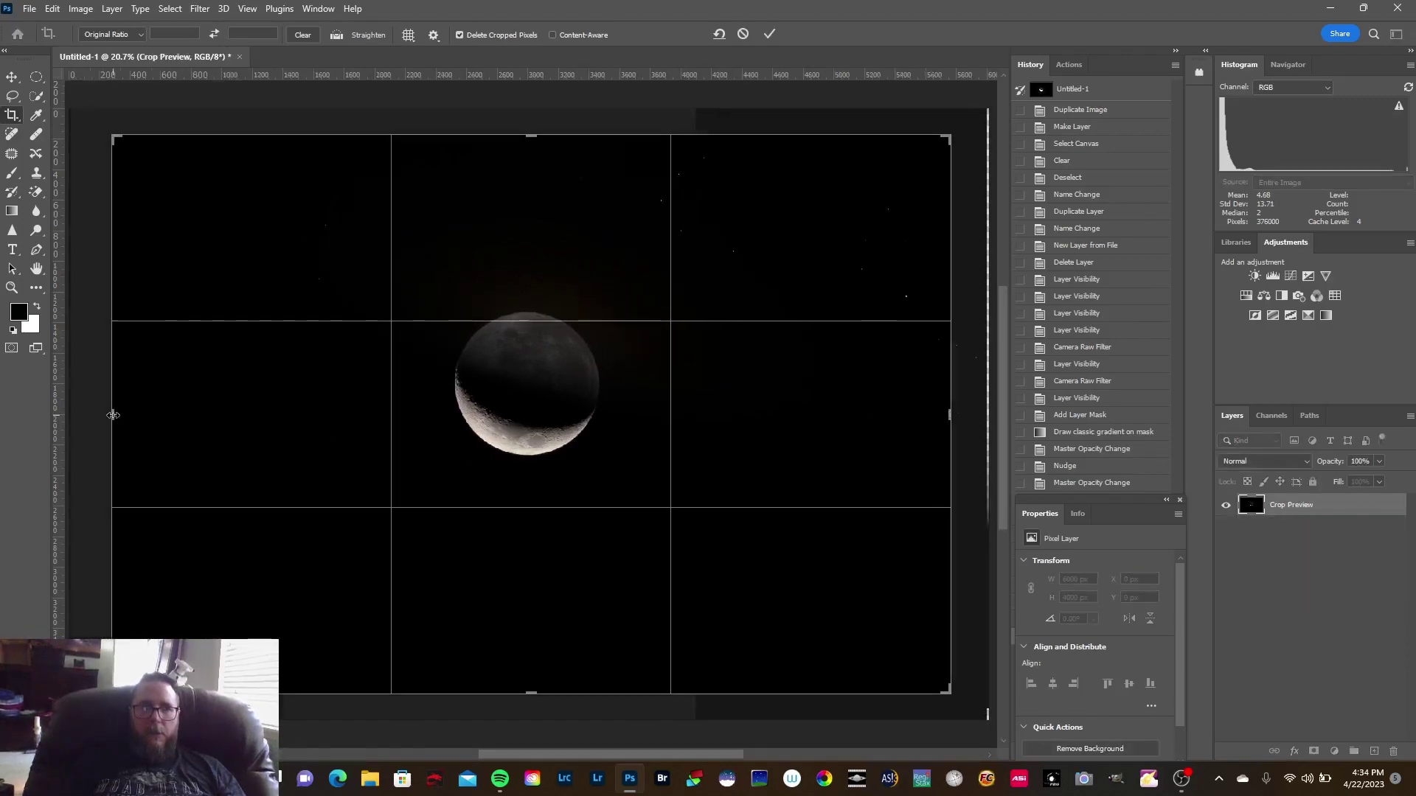
pyautogui.moveTo(534, 693); pyautogui.dragTo(534, 662)
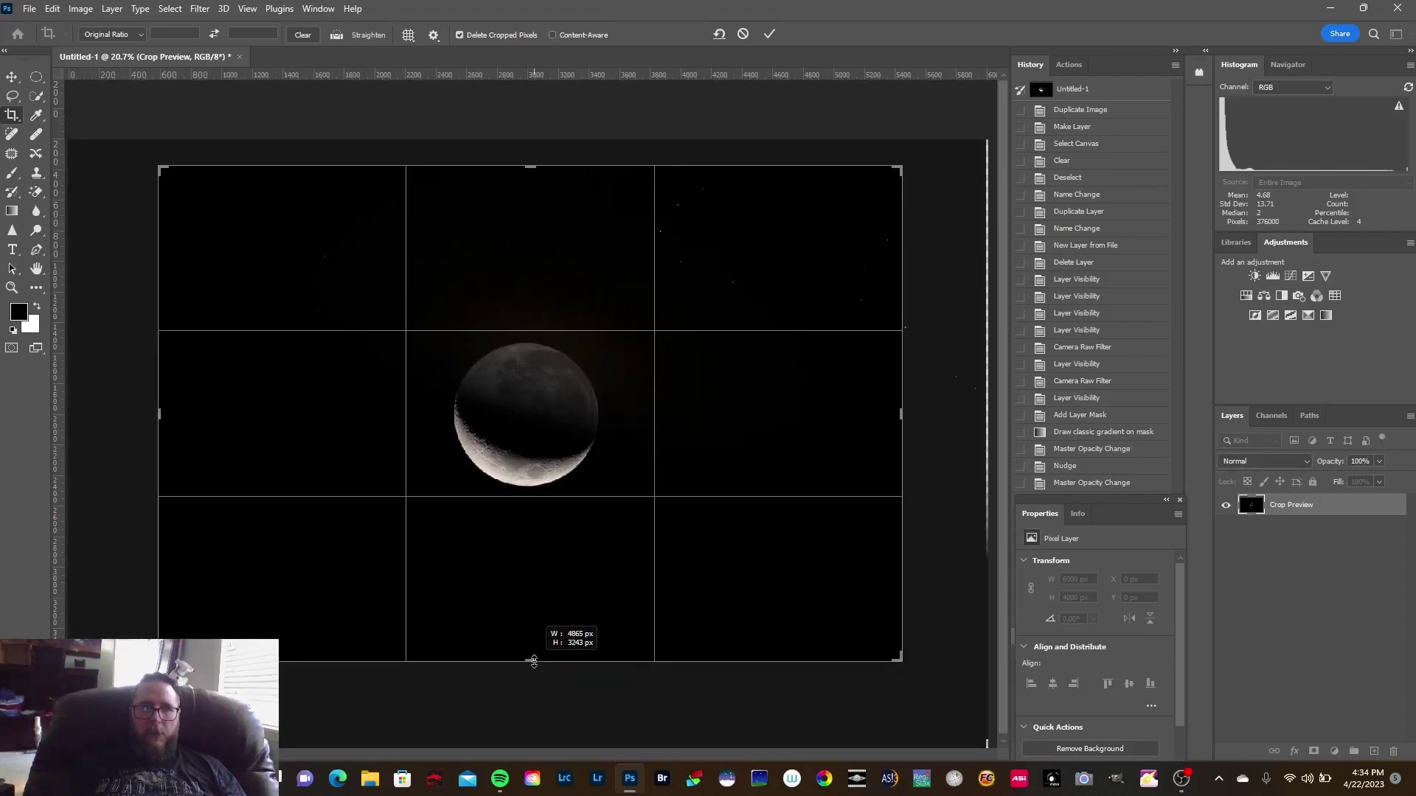
pyautogui.moveTo(534, 661); pyautogui.dragTo(537, 691)
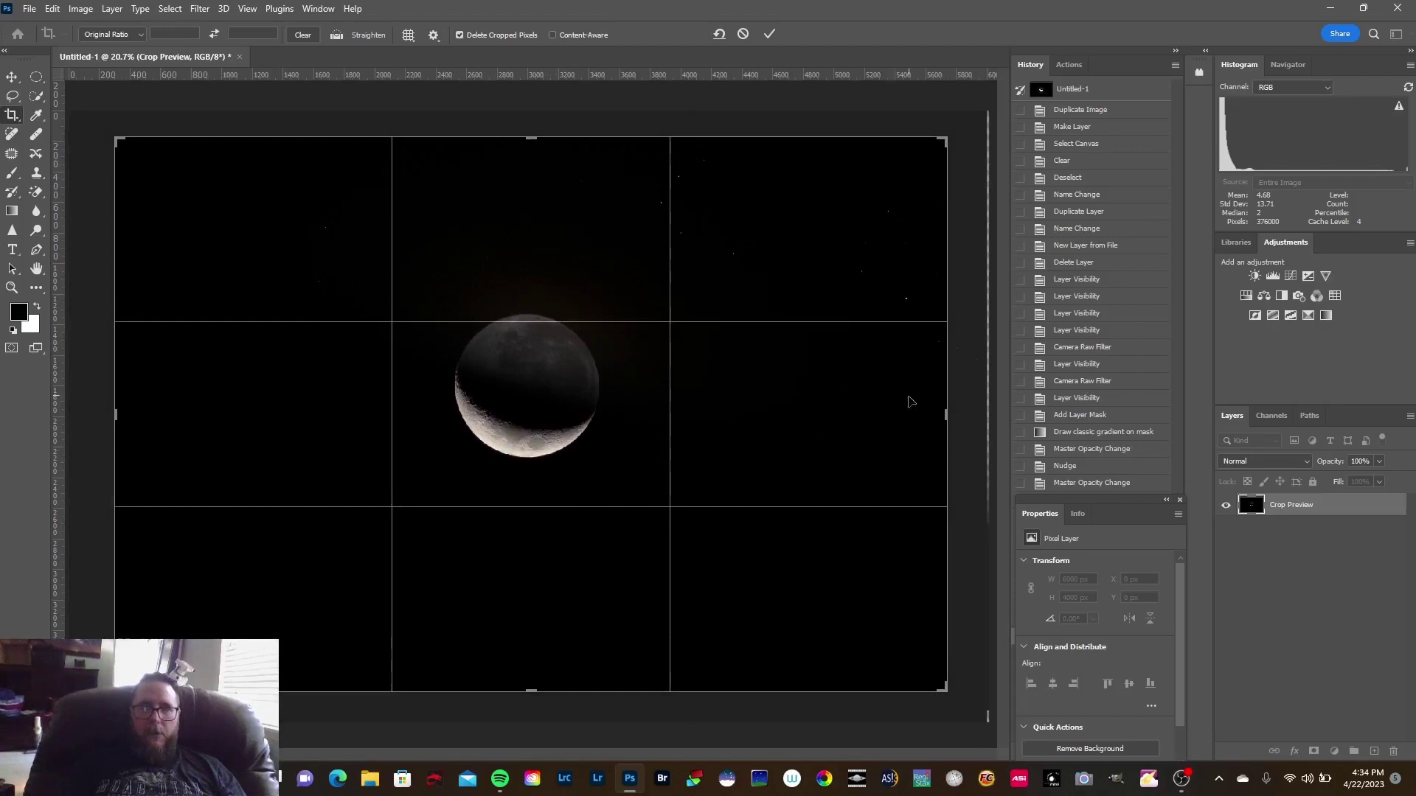
pyautogui.moveTo(946, 418); pyautogui.dragTo(941, 414)
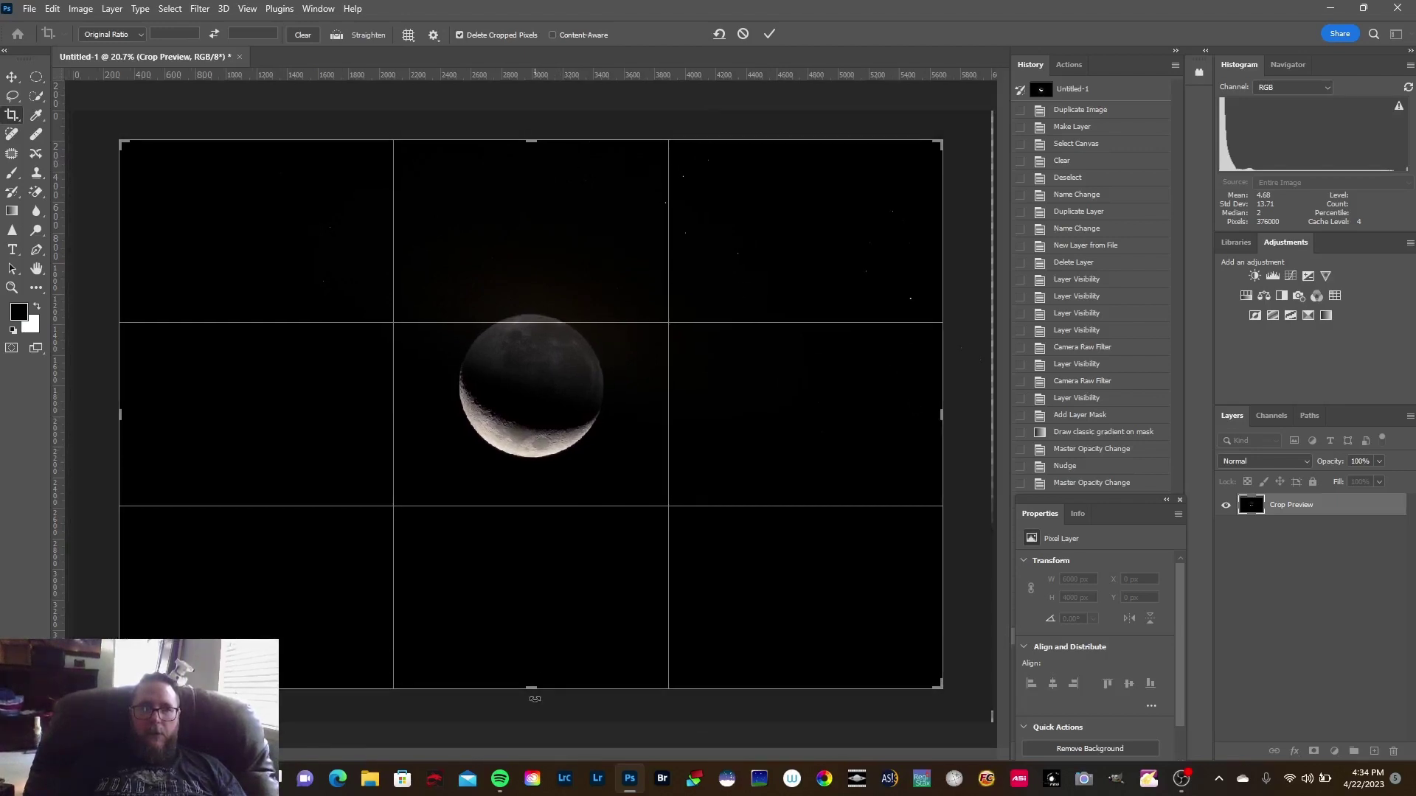
pyautogui.moveTo(532, 684); pyautogui.dragTo(533, 659)
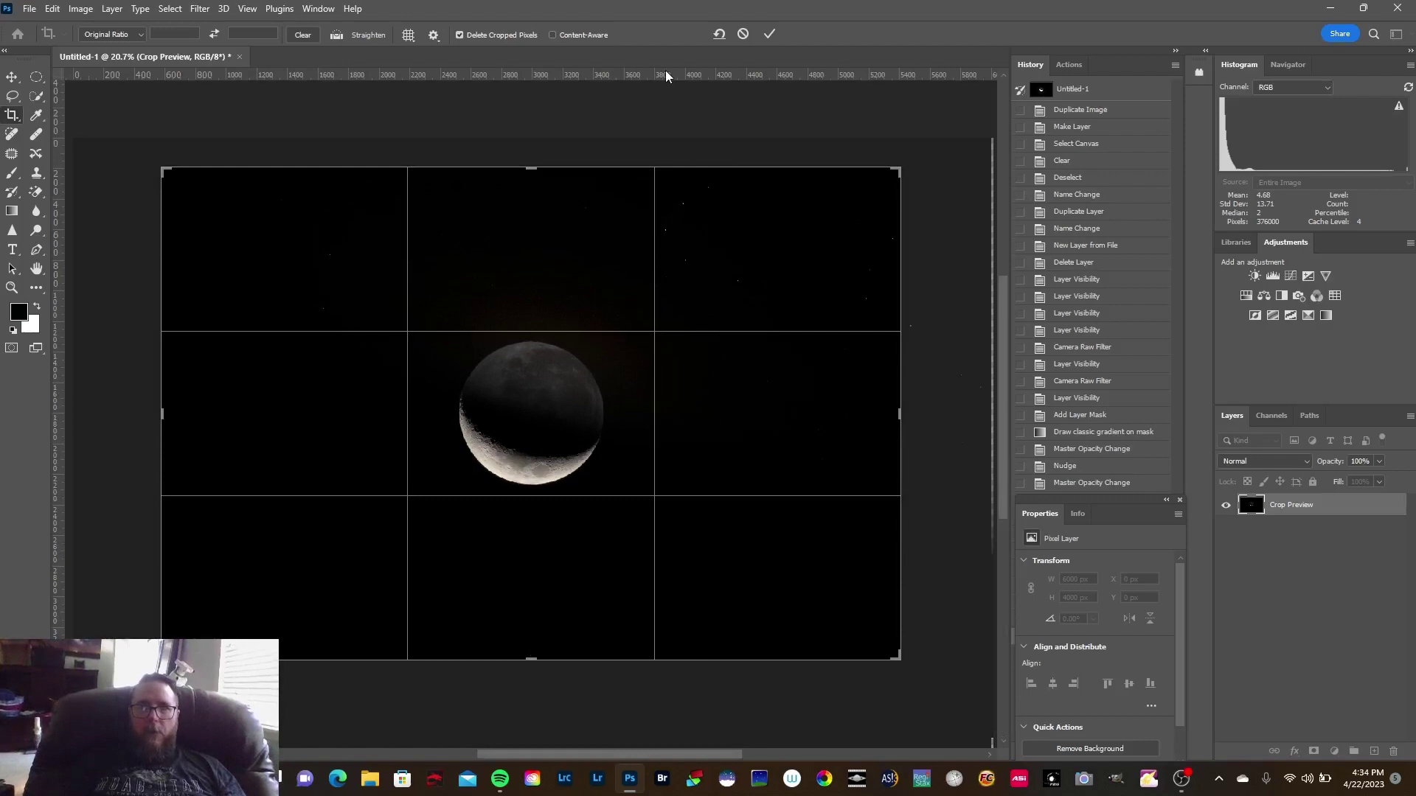
pyautogui.click(769, 34)
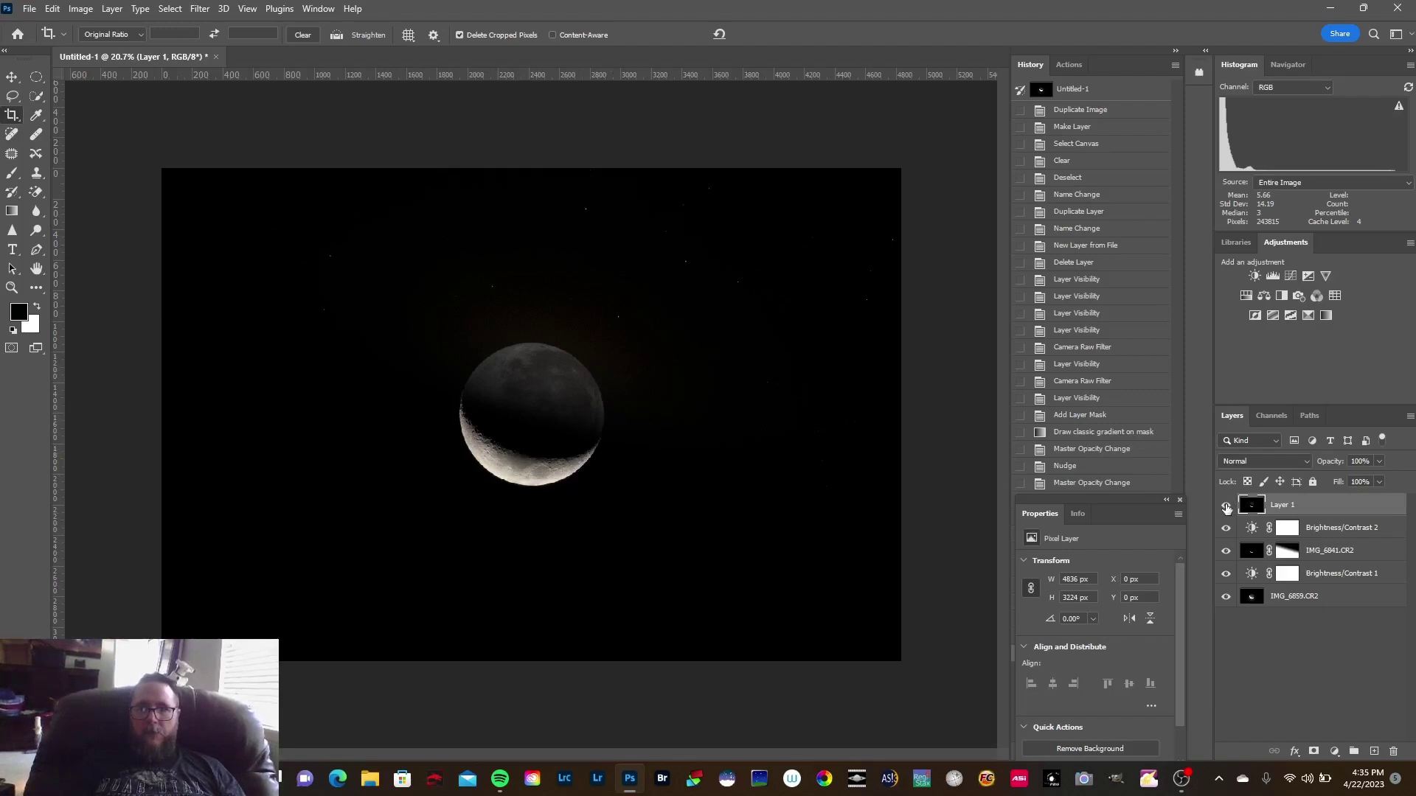
pyautogui.click(1225, 504)
pyautogui.click(1226, 528)
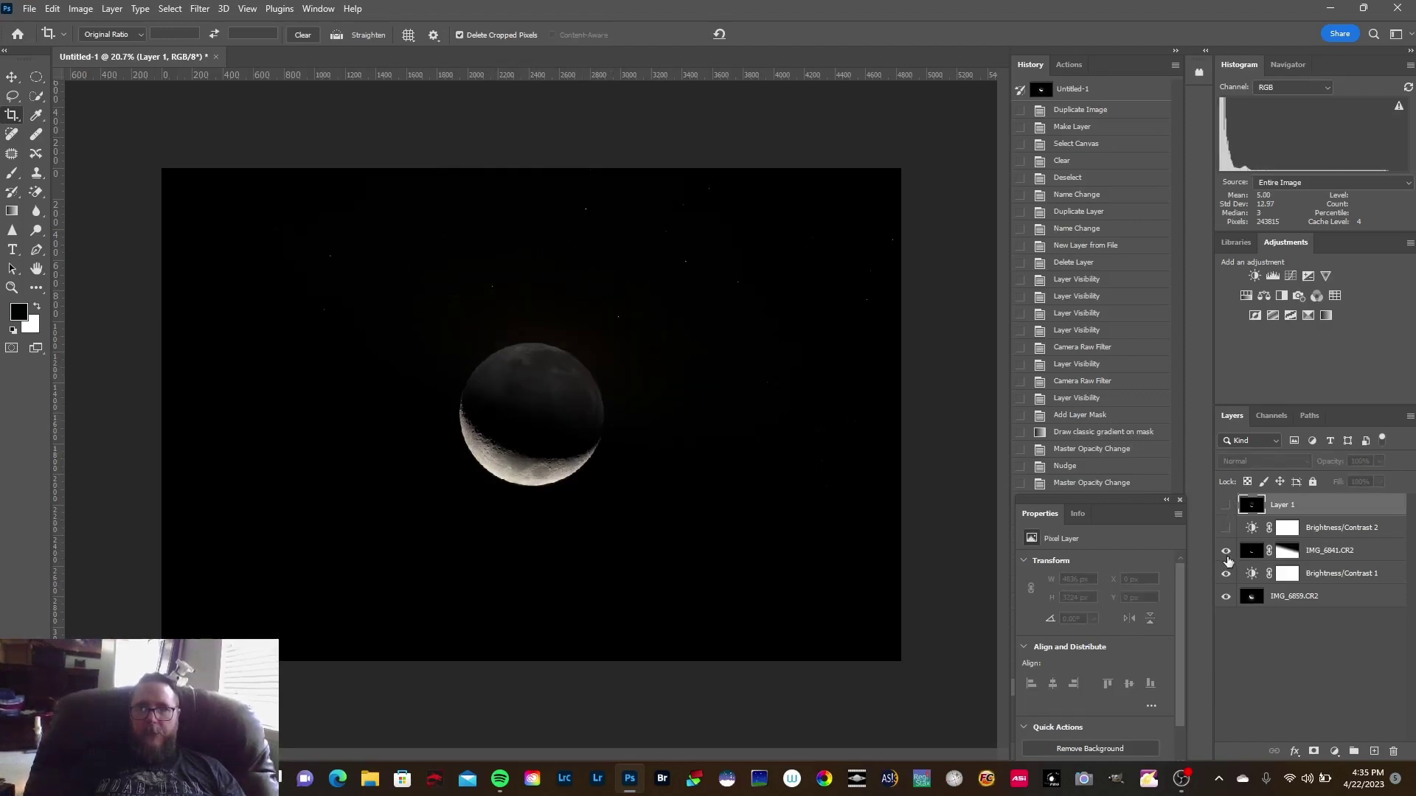
pyautogui.click(1225, 551)
pyautogui.click(1225, 573)
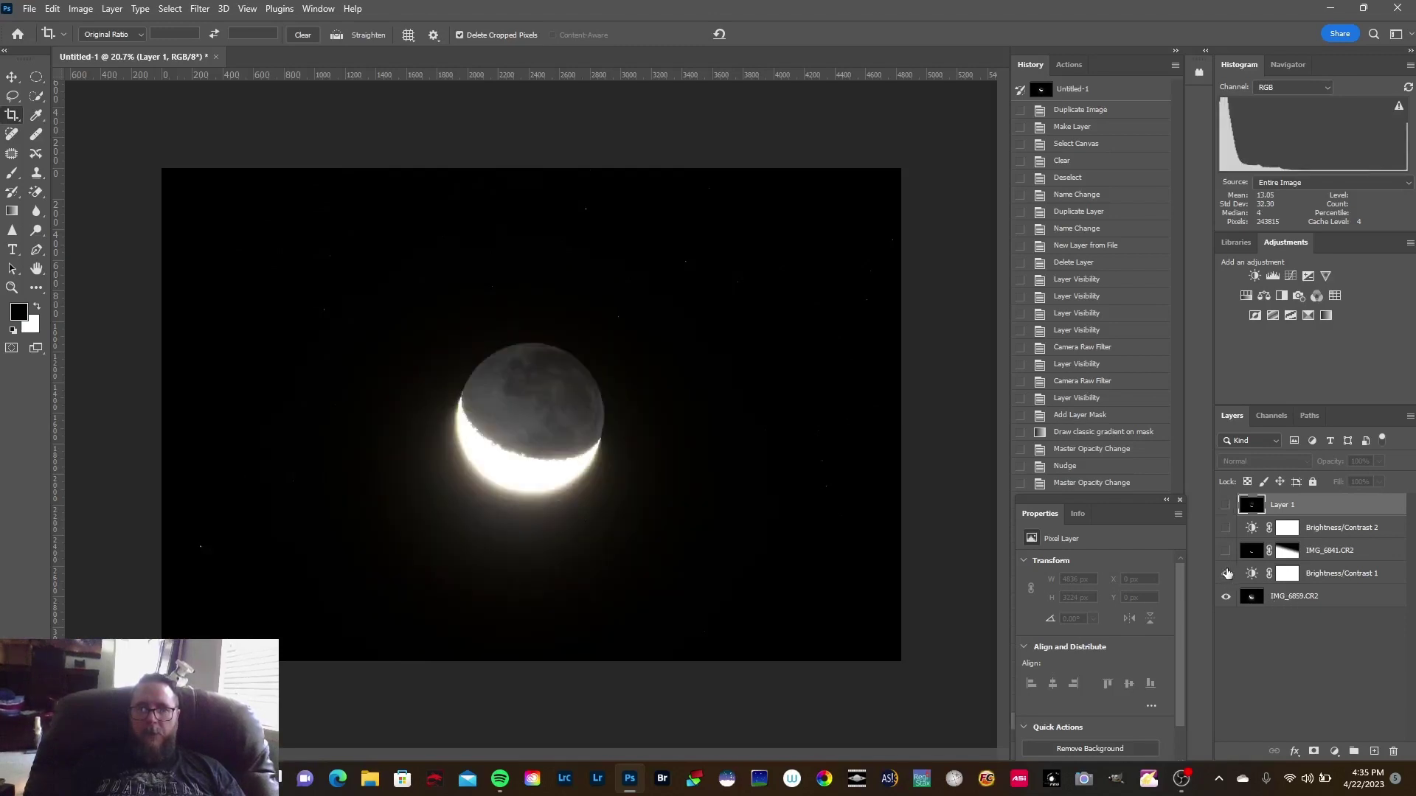
pyautogui.click(1226, 574)
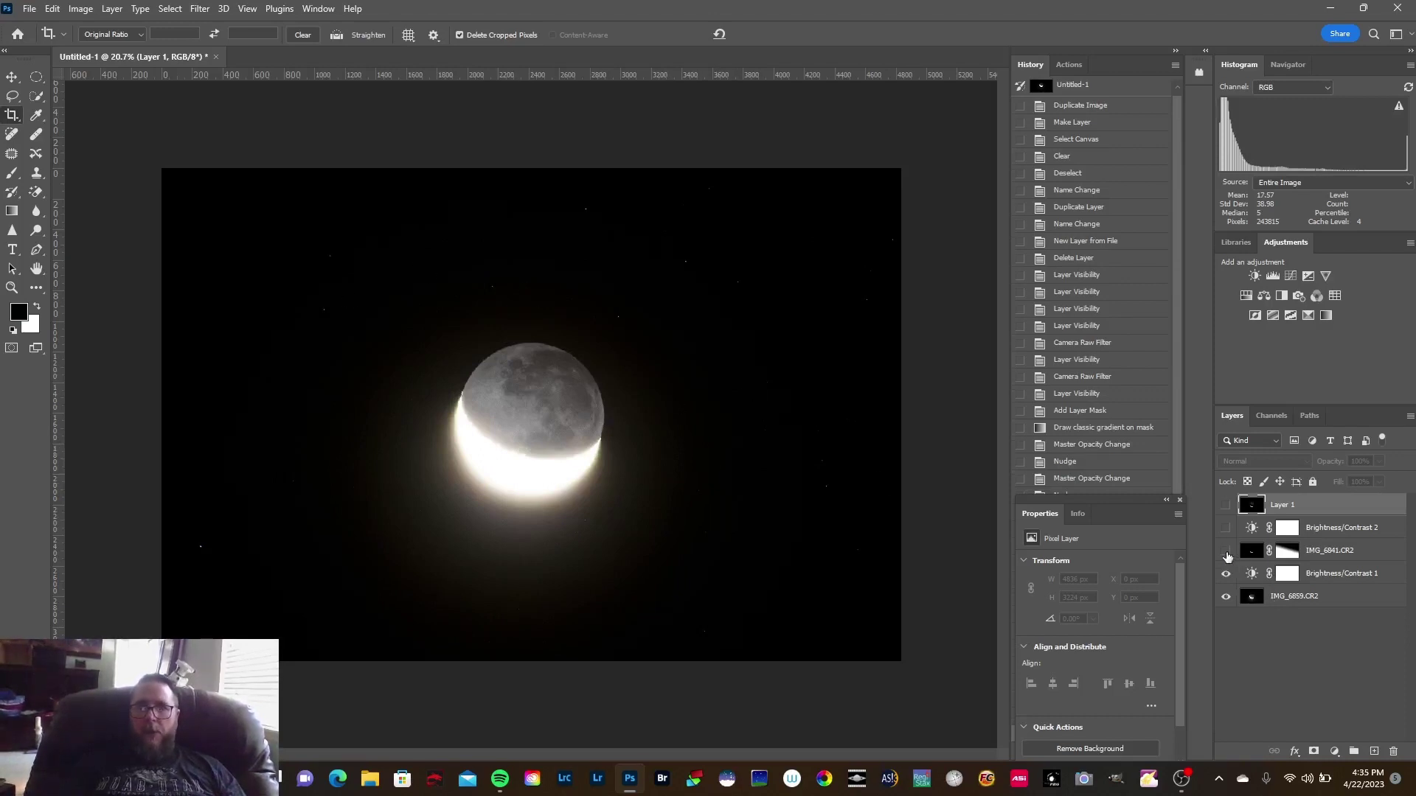
pyautogui.click(1226, 551)
pyautogui.click(1226, 506)
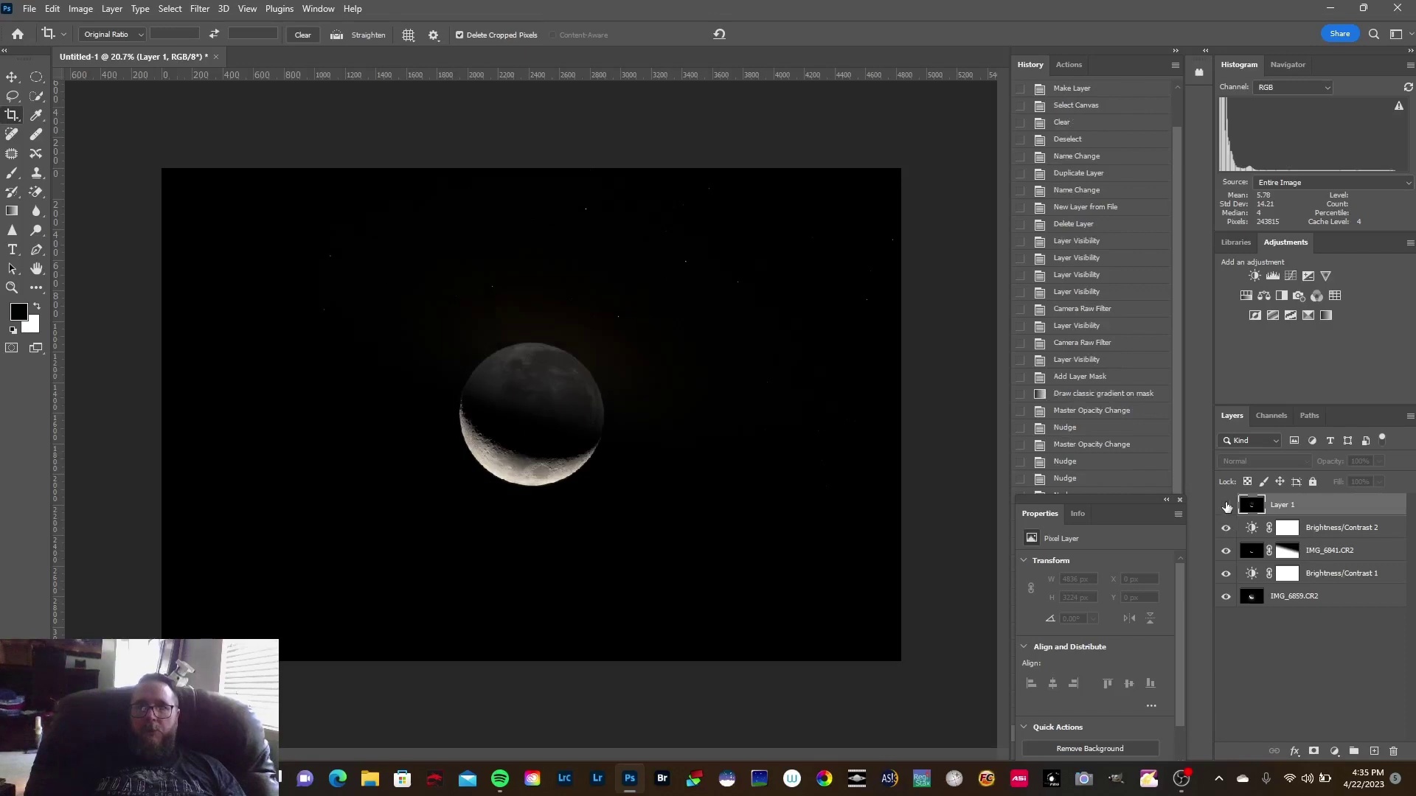
pyautogui.click(1226, 506)
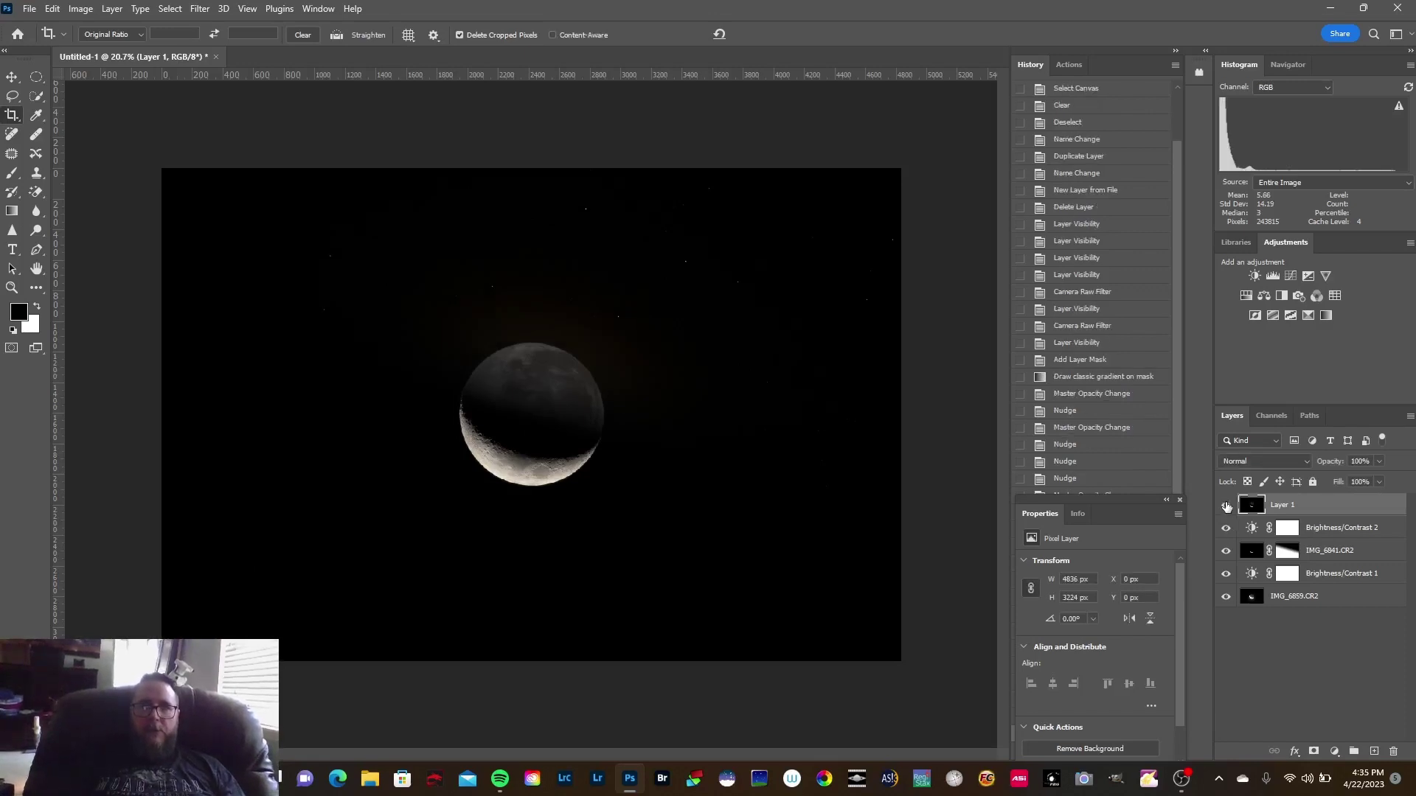
# In Camera Raw, set Exposure +0.40, Contrast +11, Shadows +15, Clarity +8, Dehaze +16, Vibrance +8, Saturation +7
pyautogui.click(203, 9)
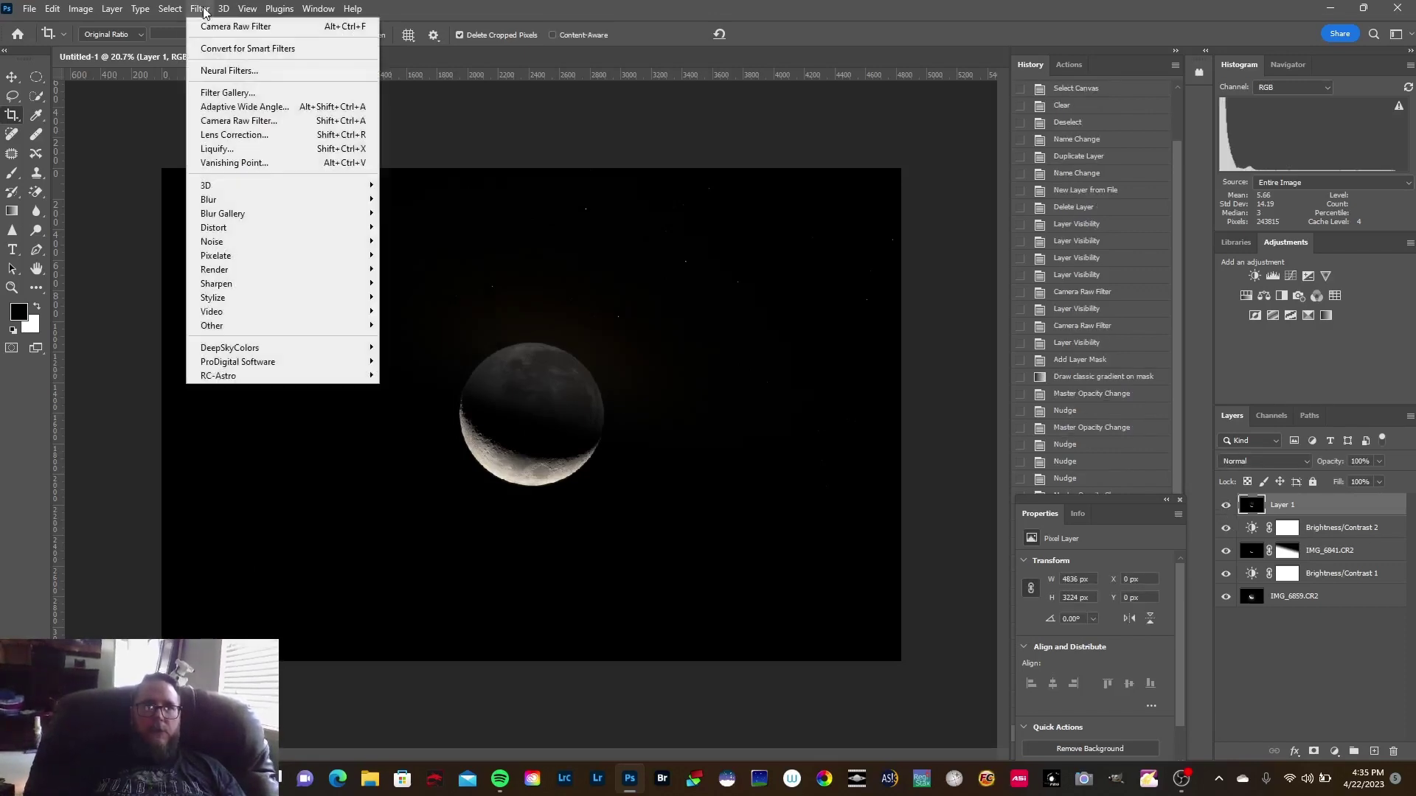
pyautogui.click(258, 121)
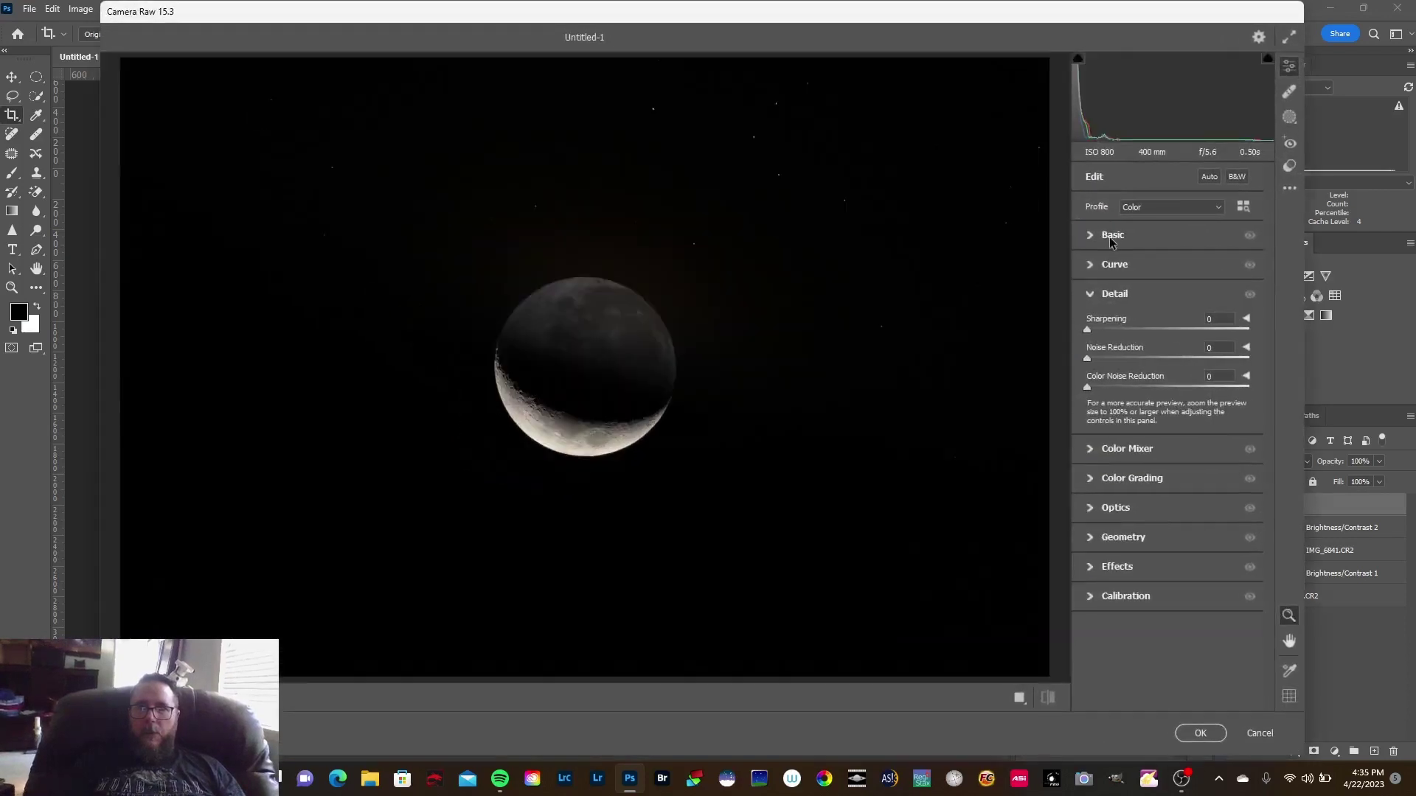
pyautogui.click(1111, 236)
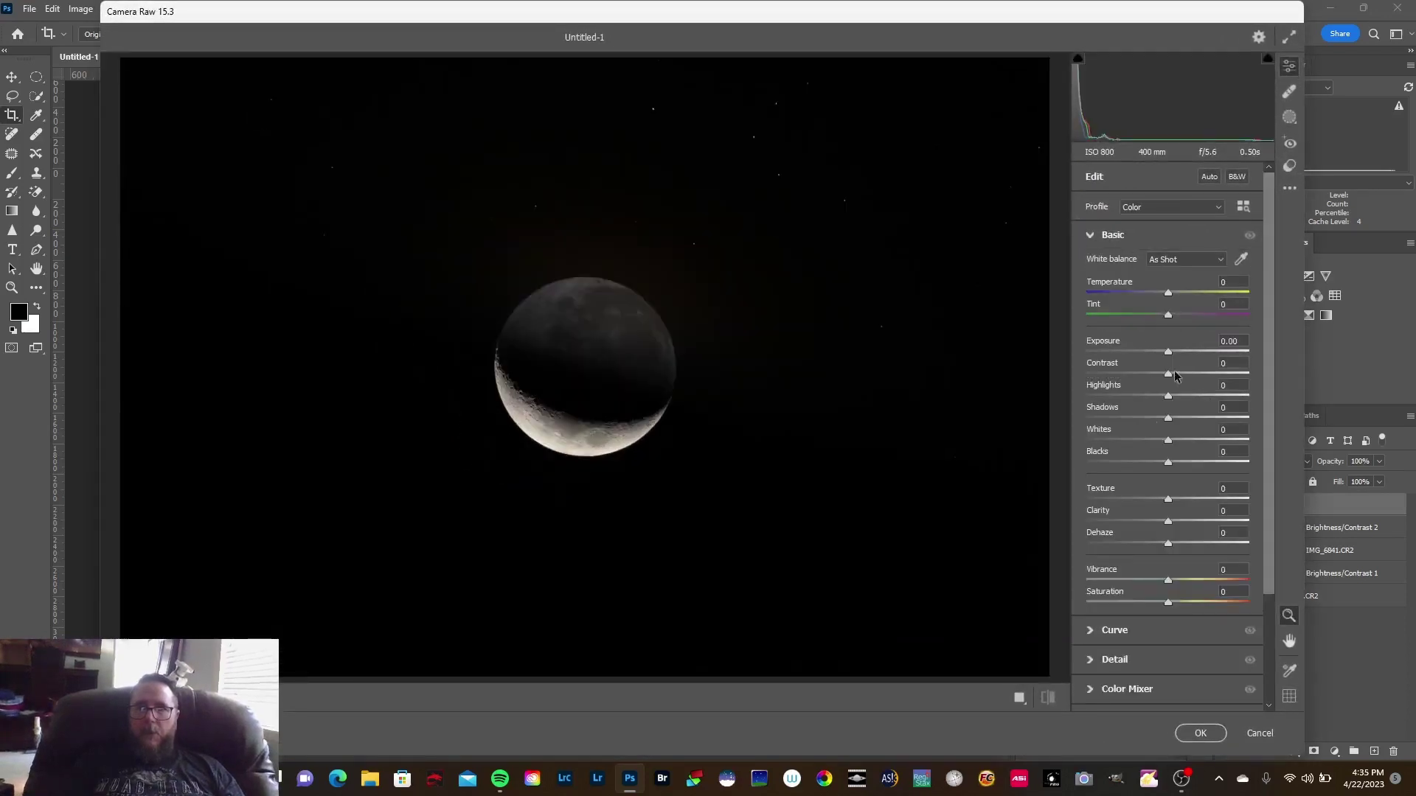
pyautogui.moveTo(1169, 354); pyautogui.dragTo(1175, 354)
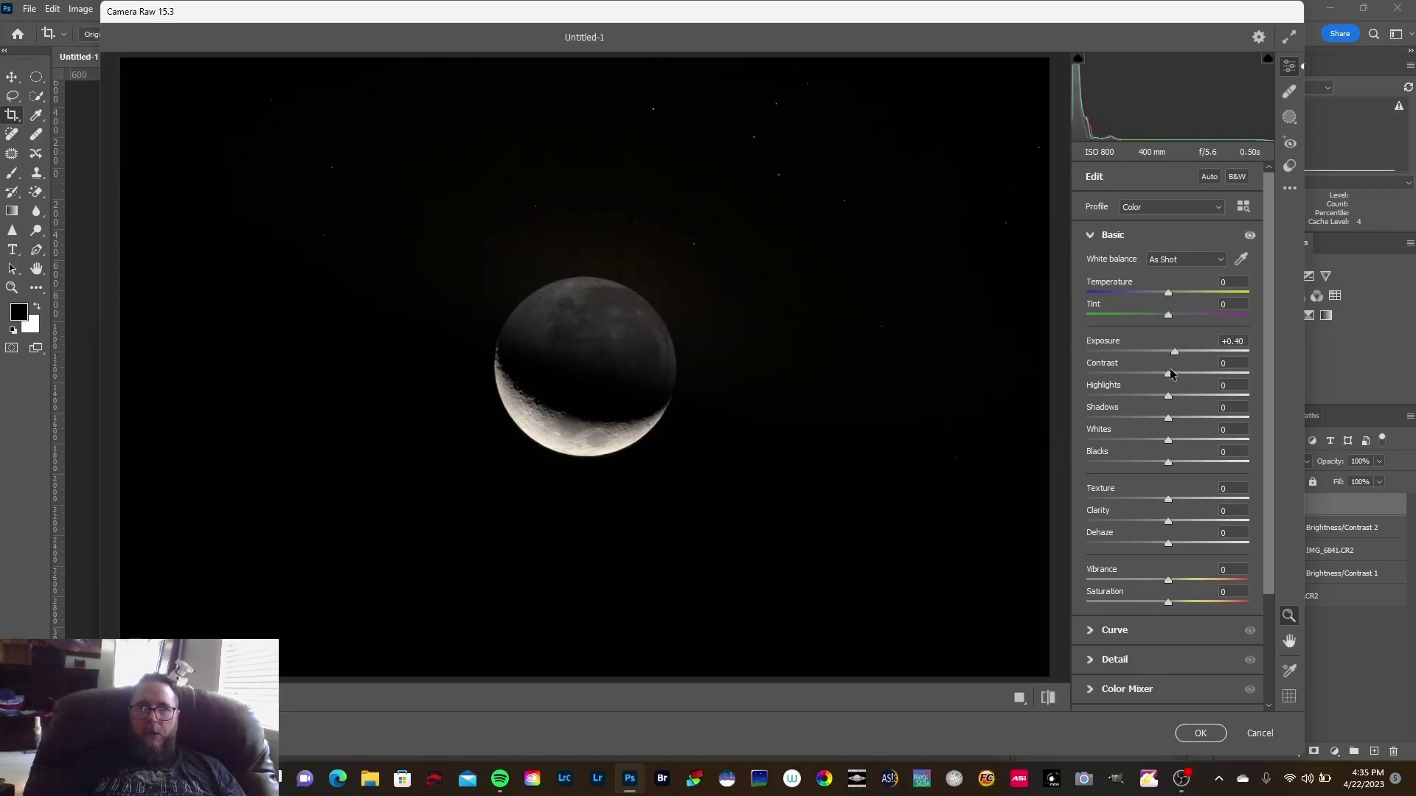
pyautogui.moveTo(1168, 374)
pyautogui.mouseDown()
pyautogui.moveTo(1188, 374)
pyautogui.moveTo(1090, 368)
pyautogui.moveTo(1177, 374)
pyautogui.mouseUp()
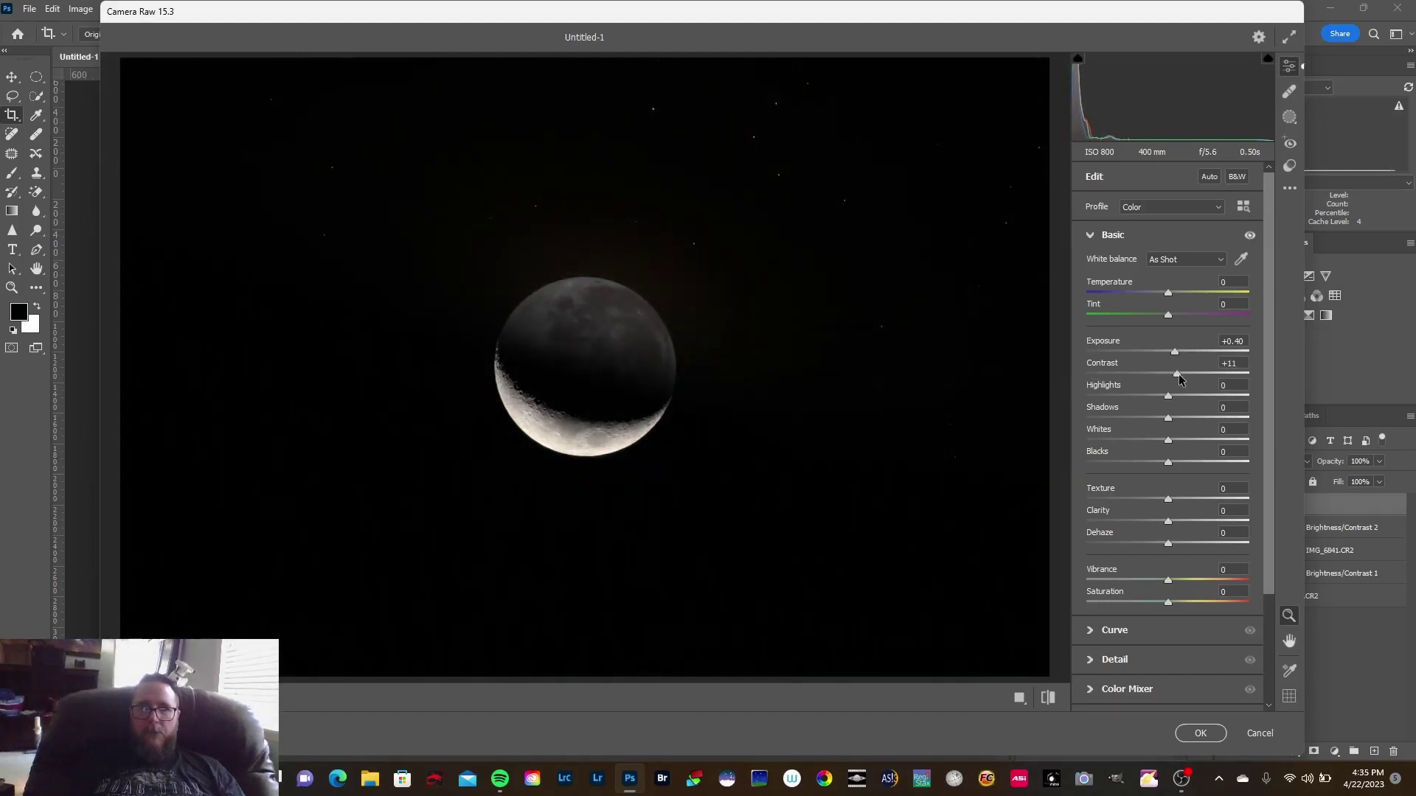
pyautogui.moveTo(1168, 396)
pyautogui.mouseDown()
pyautogui.moveTo(1152, 395)
pyautogui.moveTo(1187, 397)
pyautogui.moveTo(1171, 398)
pyautogui.mouseUp()
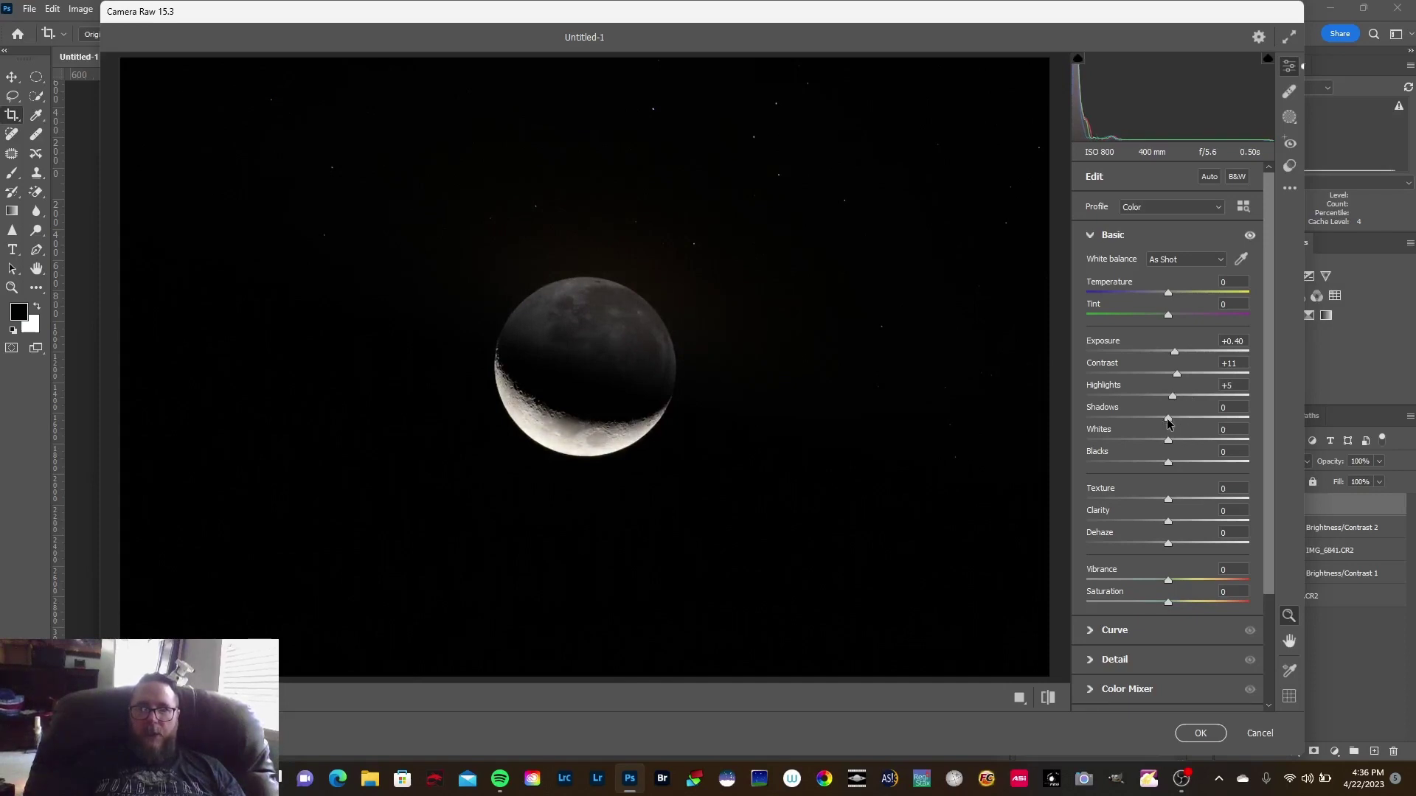
pyautogui.moveTo(1167, 420); pyautogui.dragTo(1181, 421)
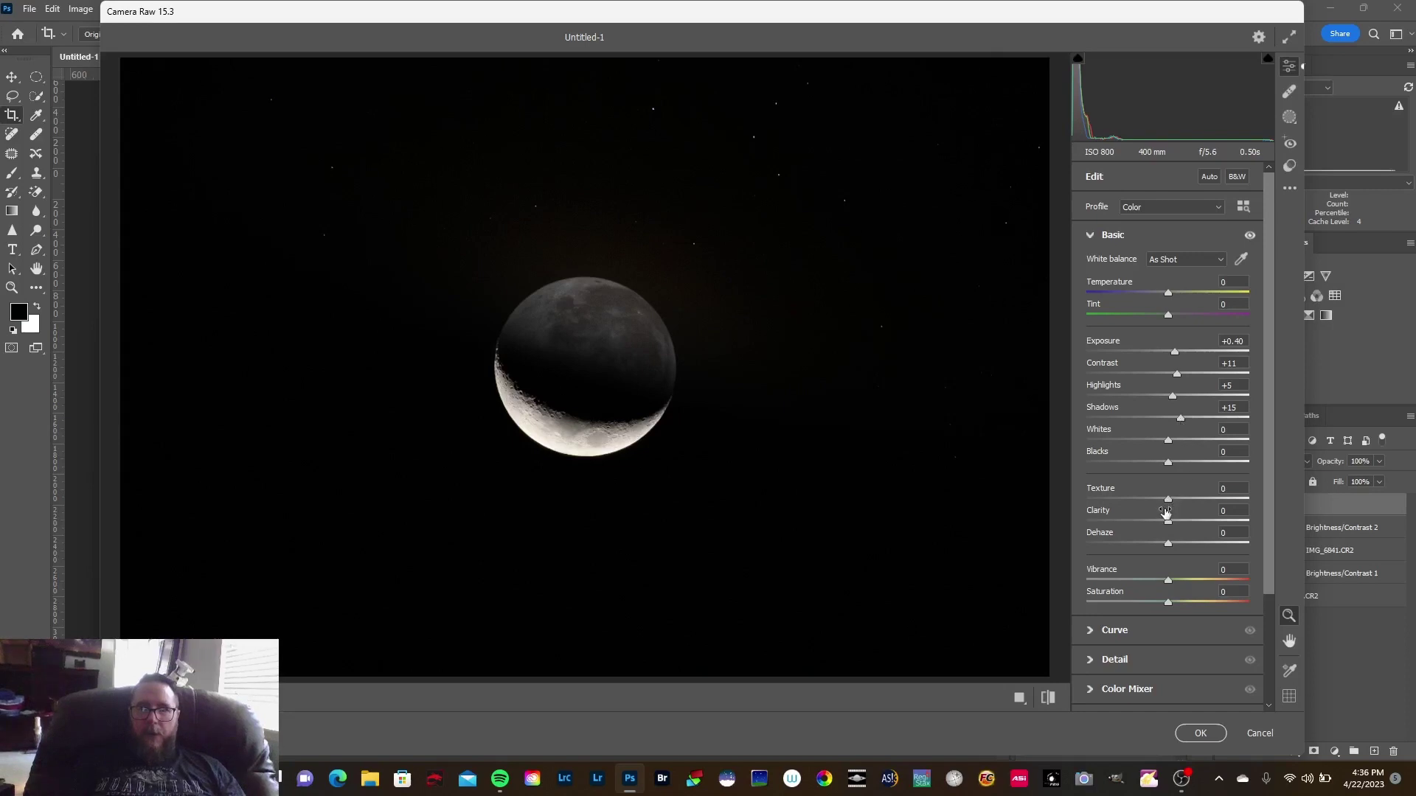
pyautogui.moveTo(1168, 503); pyautogui.dragTo(1175, 524)
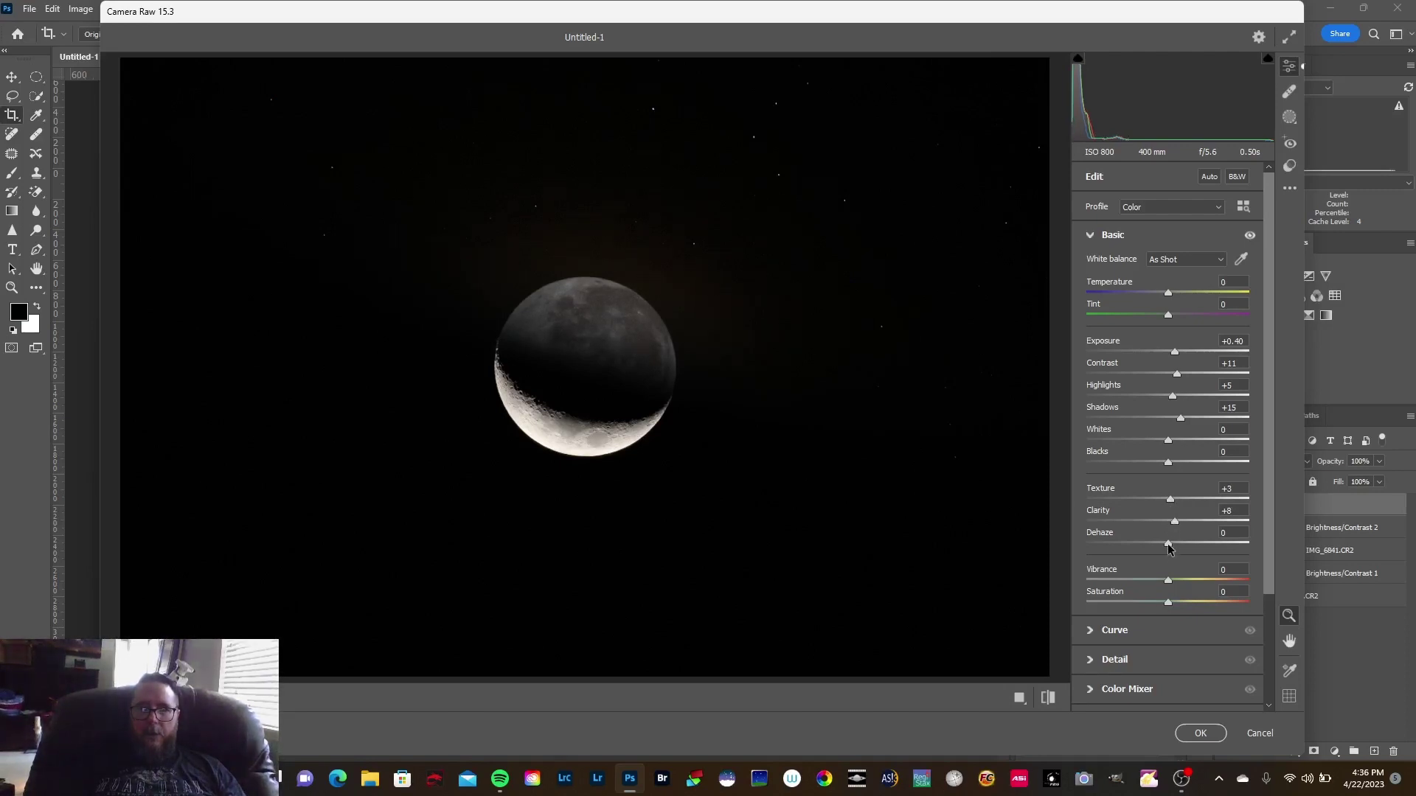
pyautogui.moveTo(1168, 544); pyautogui.dragTo(1182, 546)
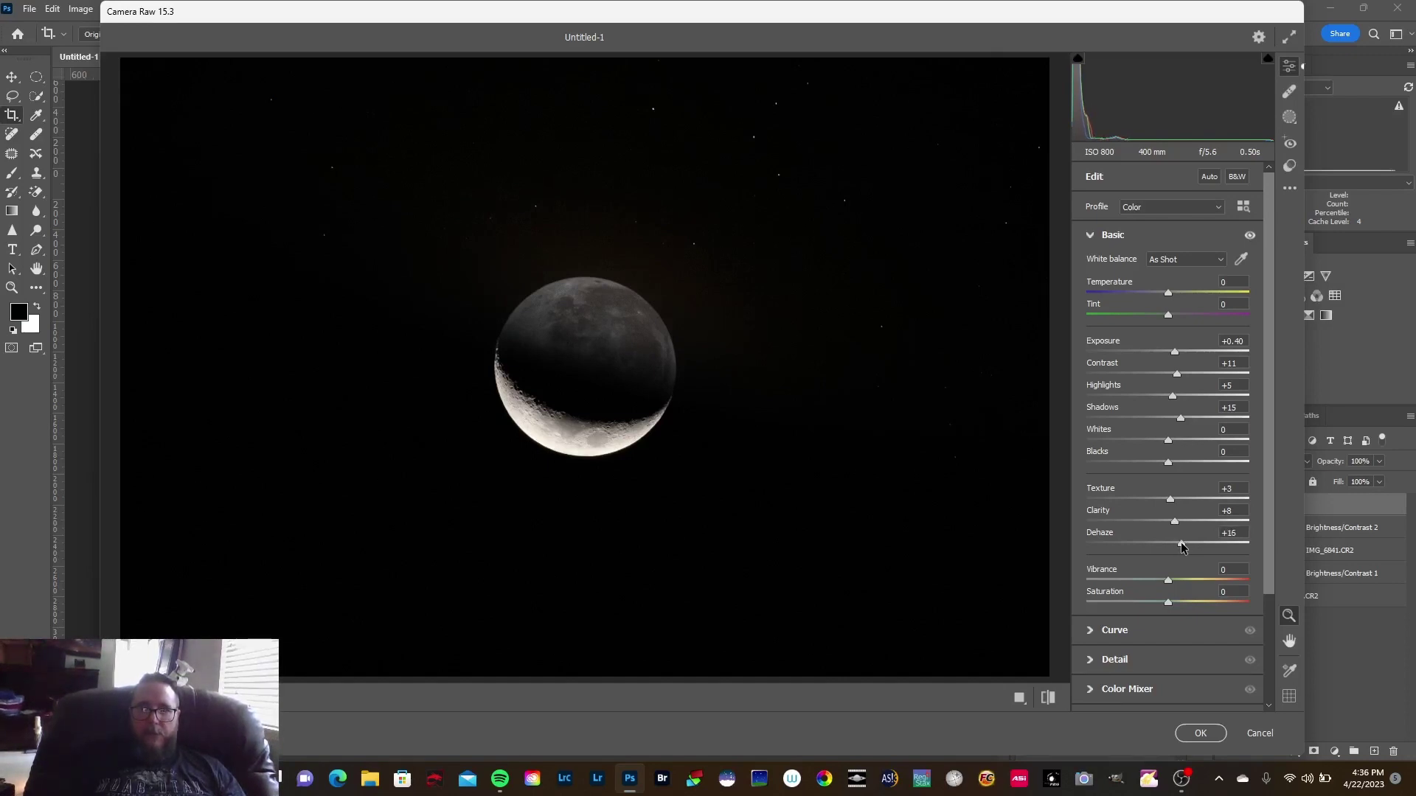
pyautogui.moveTo(1170, 601); pyautogui.dragTo(1171, 601)
pyautogui.moveTo(1167, 583); pyautogui.dragTo(1174, 585)
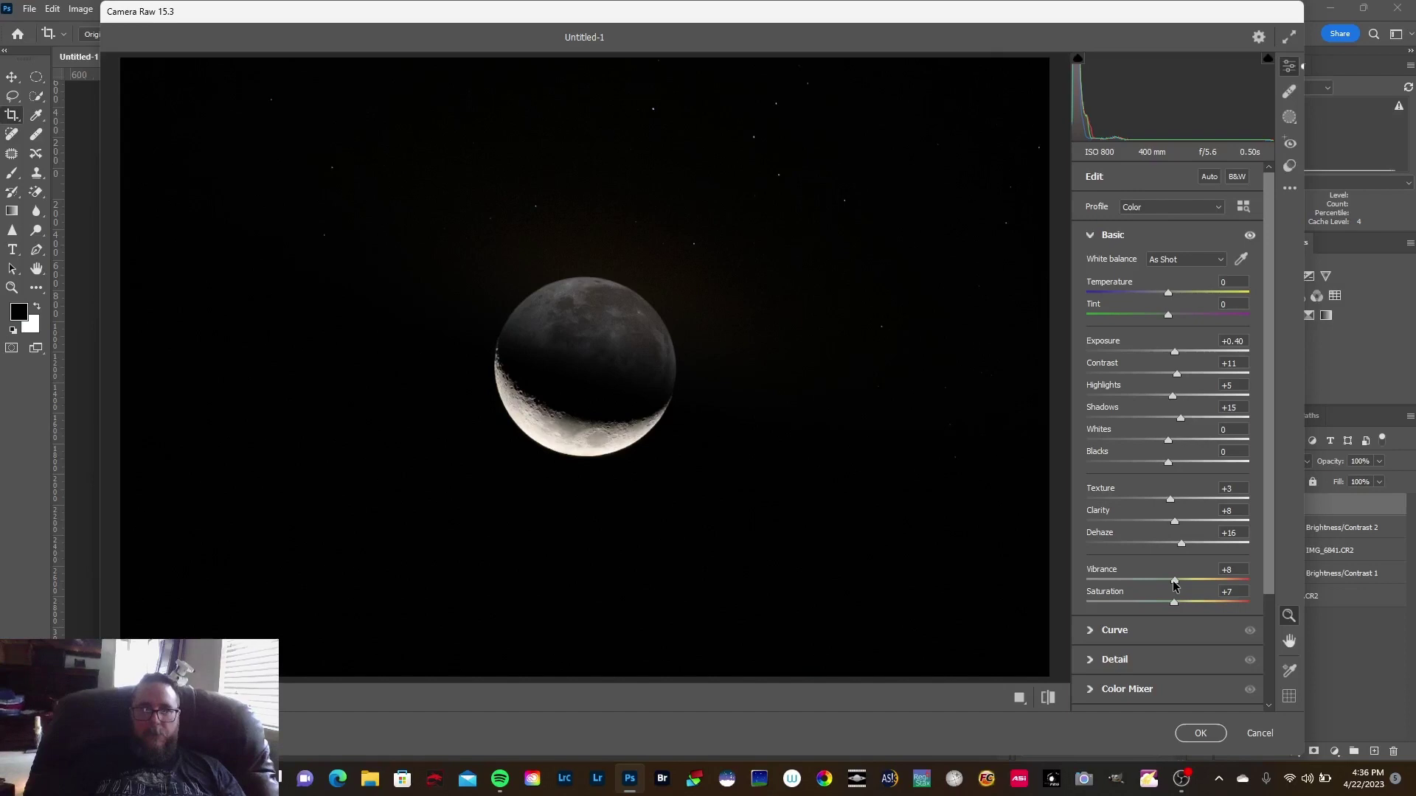
pyautogui.click(1115, 660)
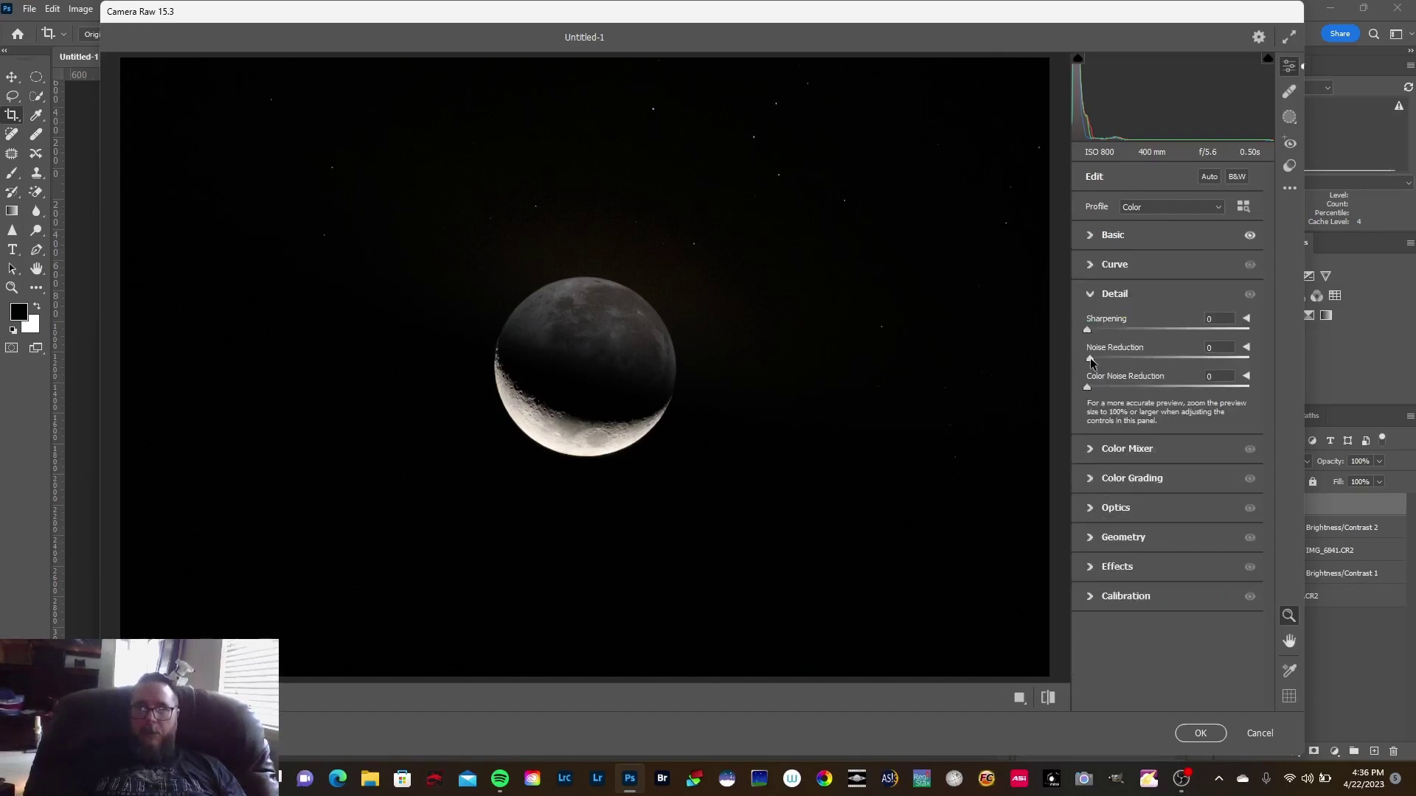
# Set Noise Reduction and Color Noise Reduction to about 12 and apply the Camera Raw filter
pyautogui.moveTo(1090, 362); pyautogui.dragTo(1108, 361)
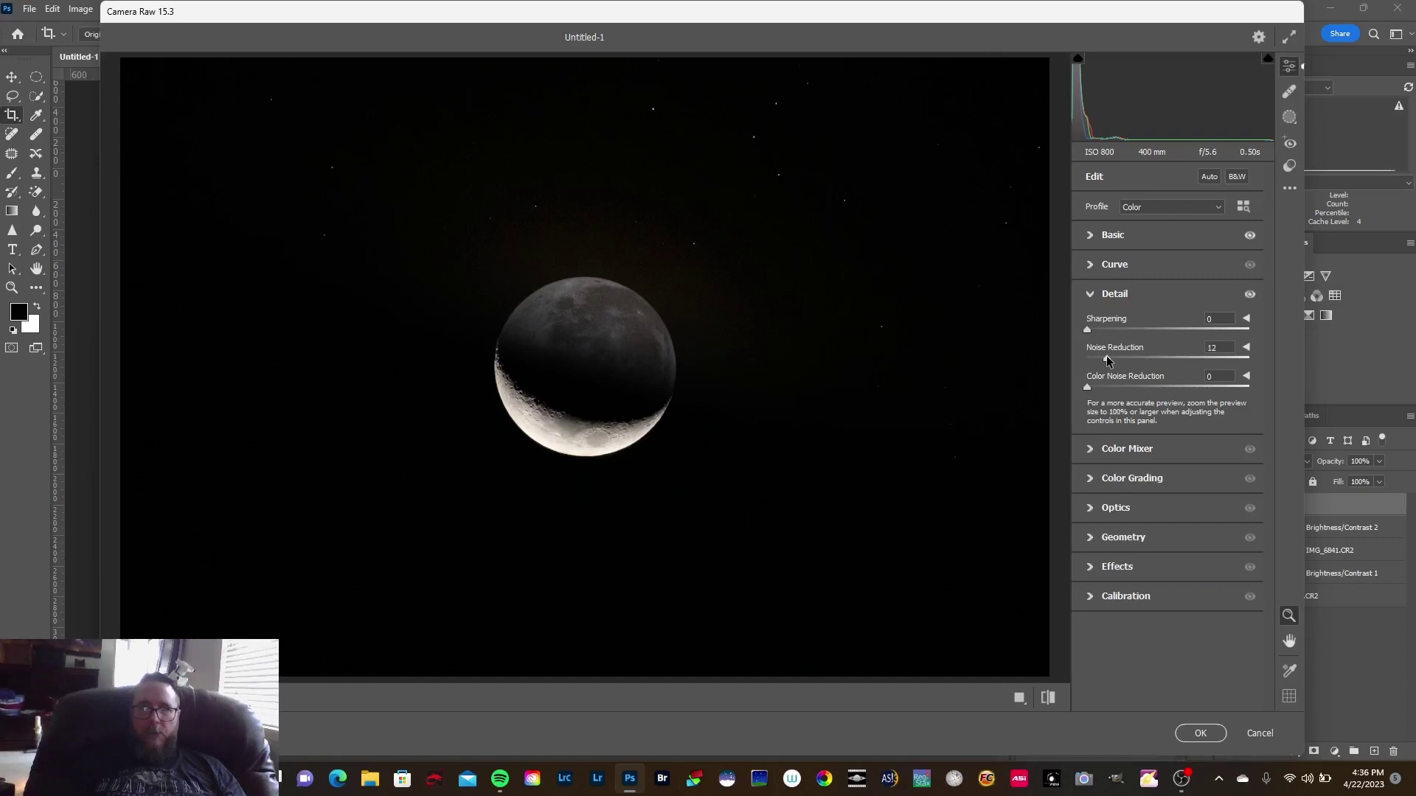
pyautogui.moveTo(1088, 390); pyautogui.dragTo(1104, 389)
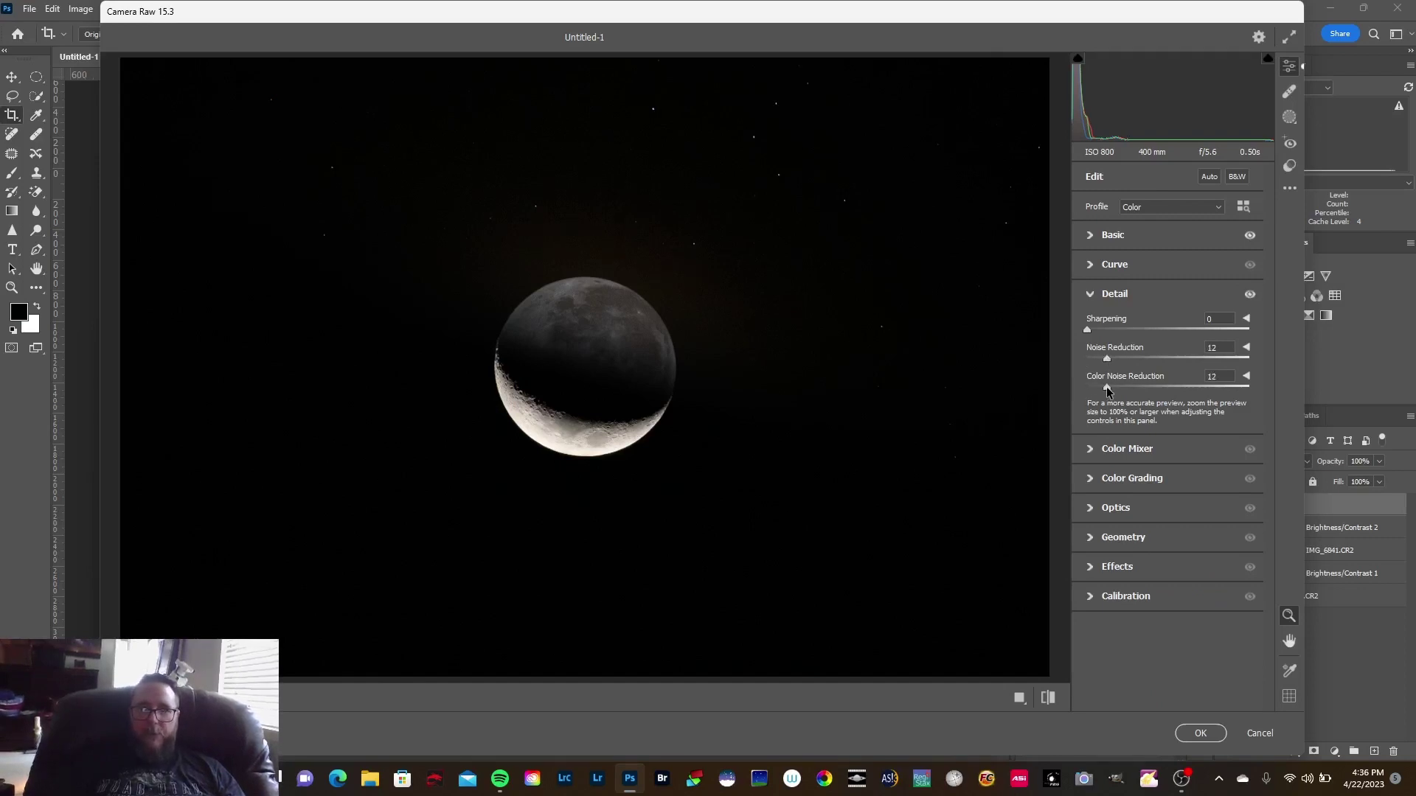
pyautogui.click(1200, 733)
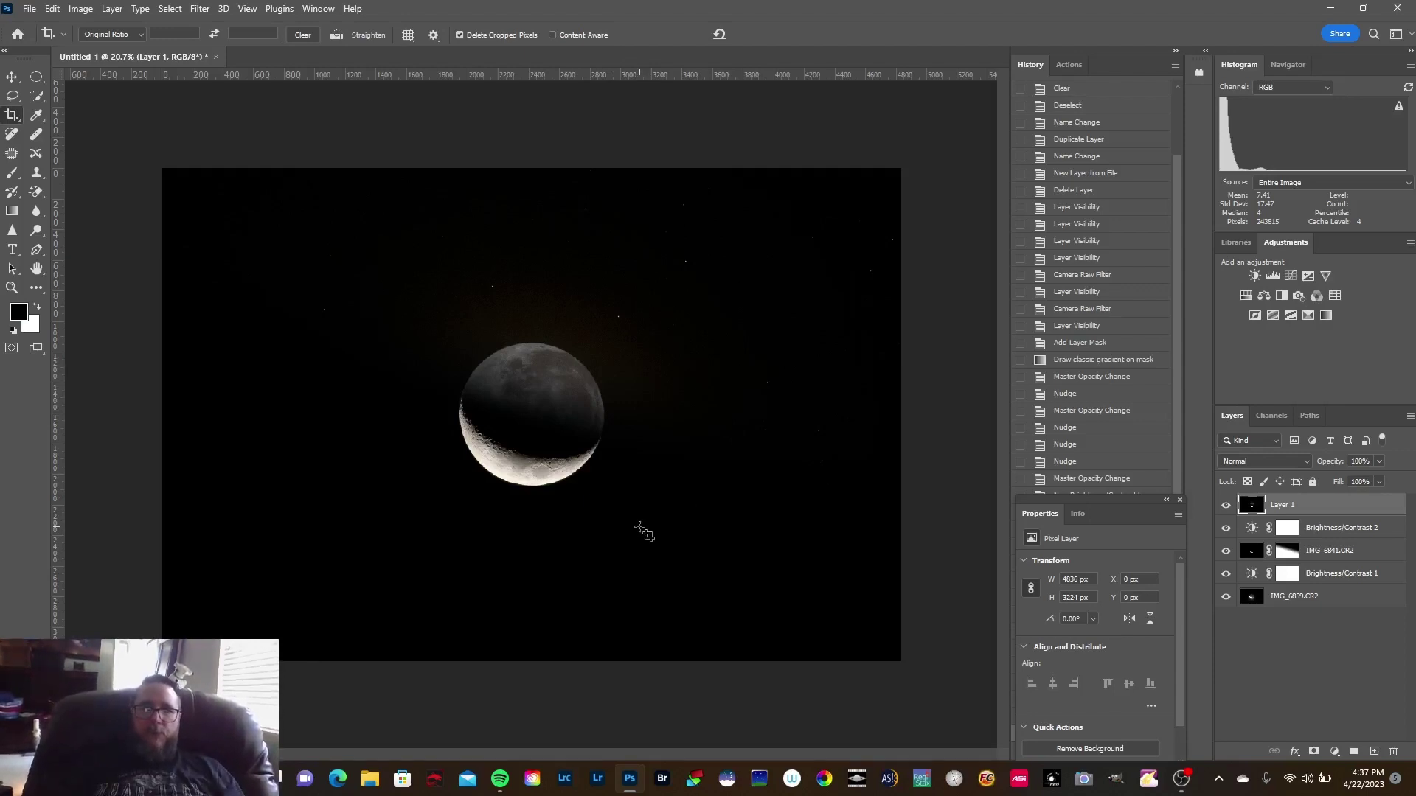
pyautogui.click(11, 289)
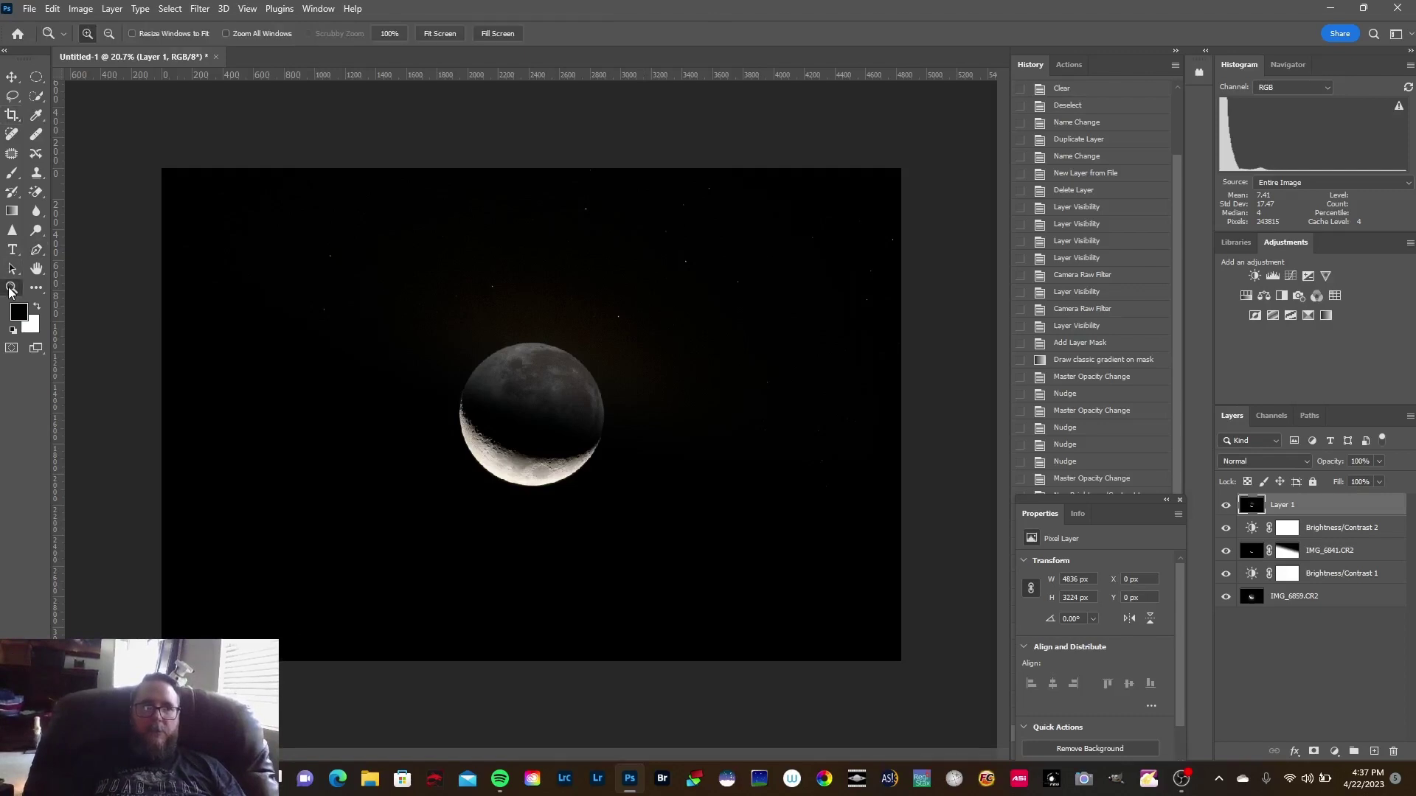
pyautogui.click(451, 33)
pyautogui.click(547, 426)
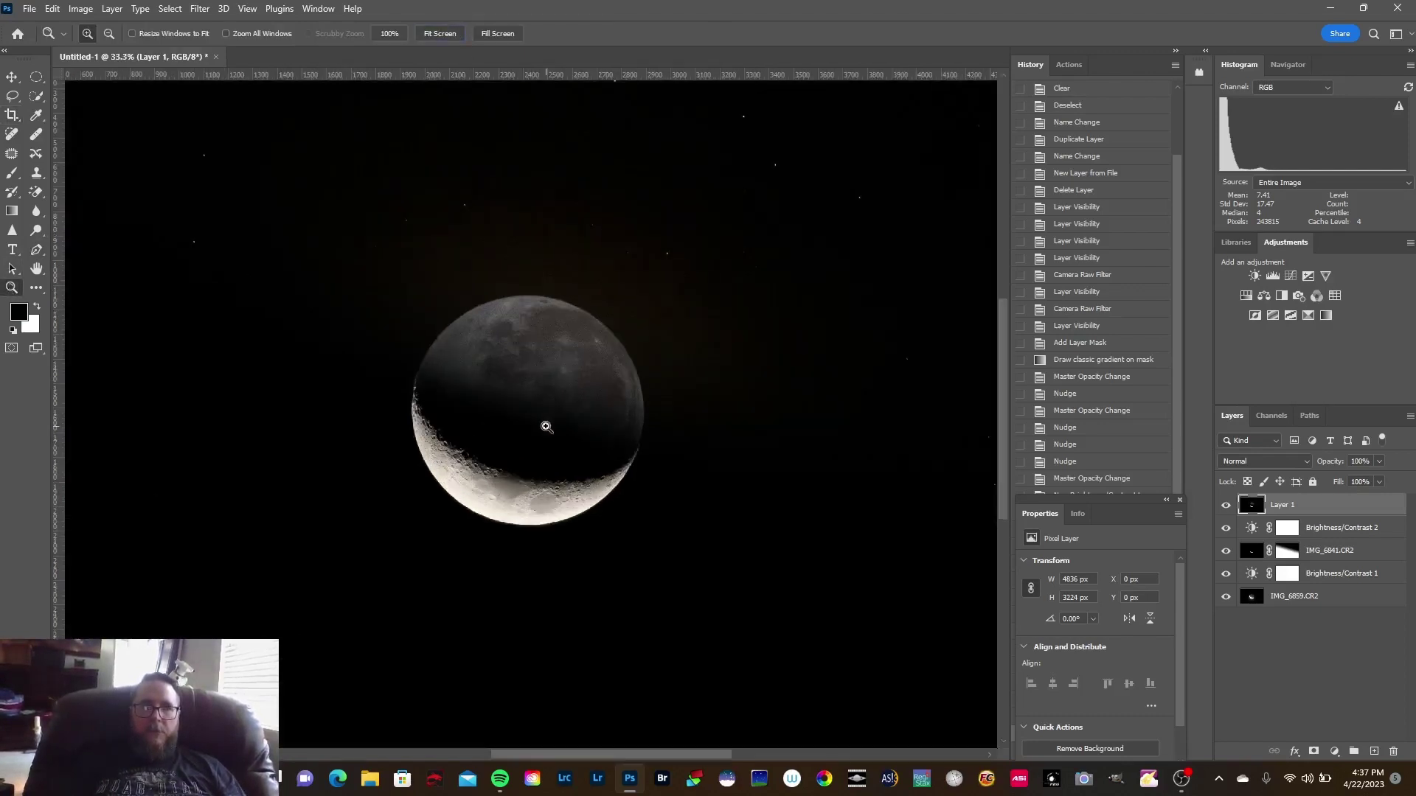
pyautogui.click(547, 426)
pyautogui.click(546, 426)
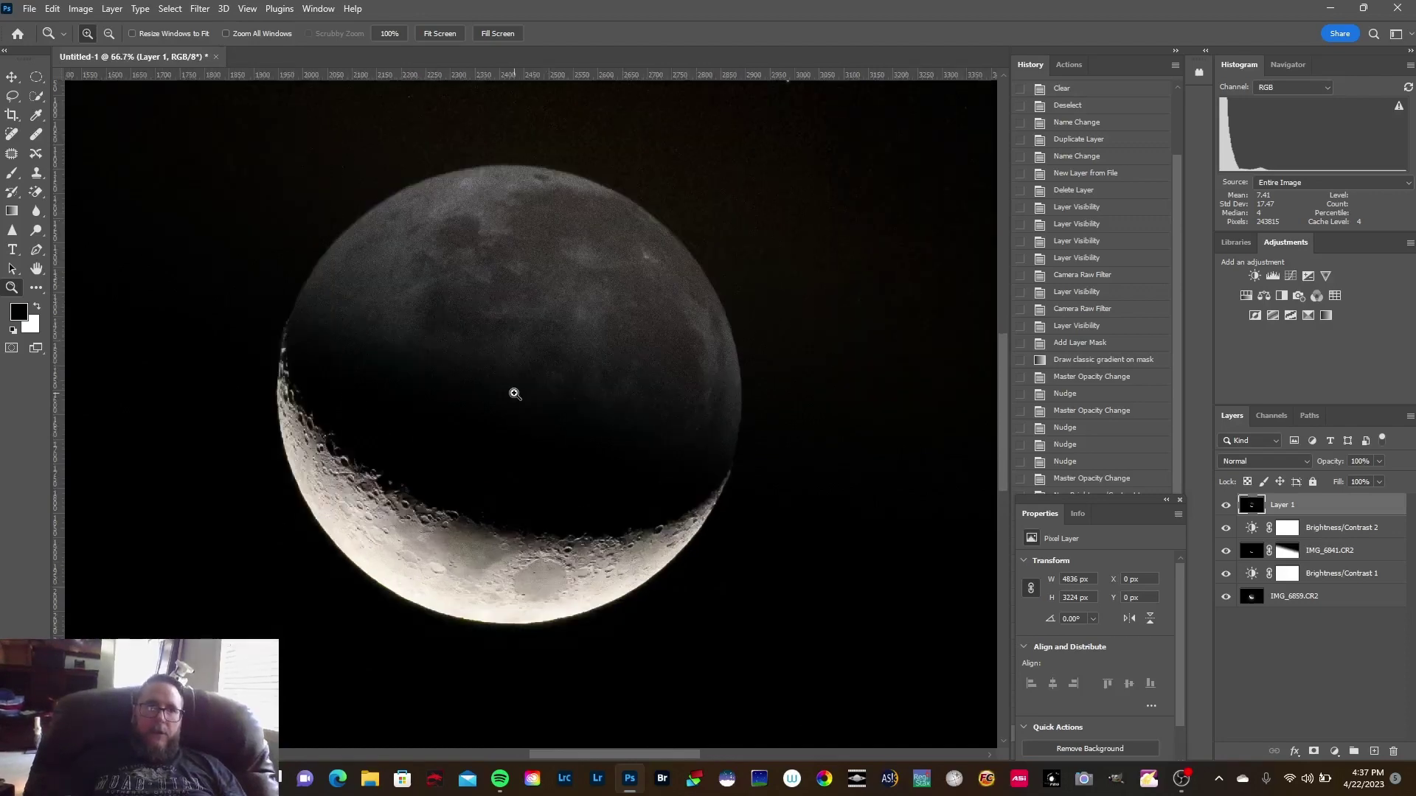
pyautogui.click(440, 34)
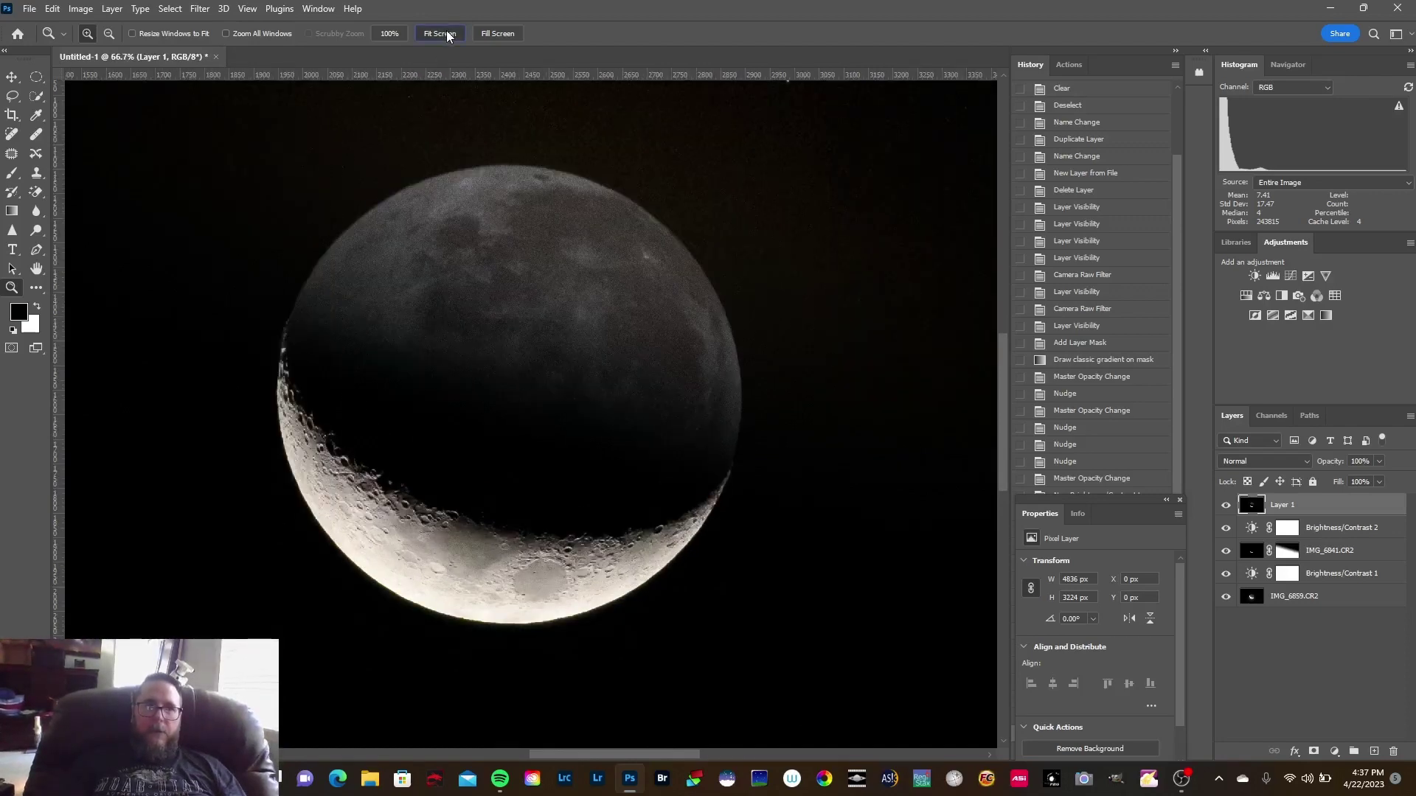